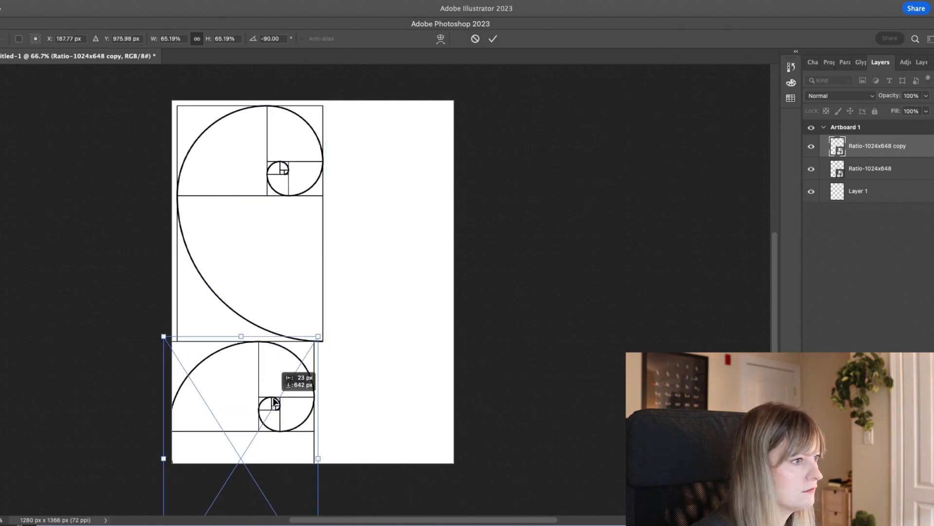
Place the rotated golden-ratio spiral copy beneath the first one and move a grey square down over the template.
left_click_drag(283, 195, 284, 195)
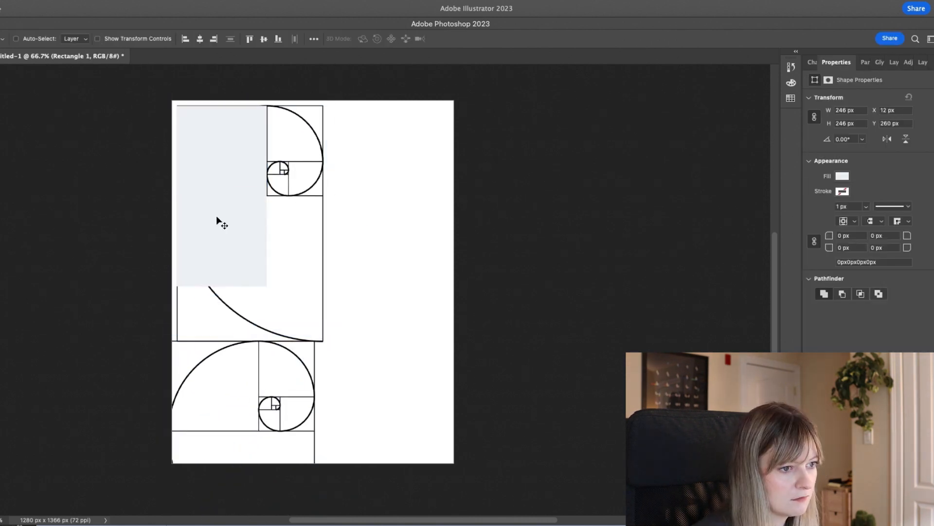
left_click_drag(217, 217, 317, 350)
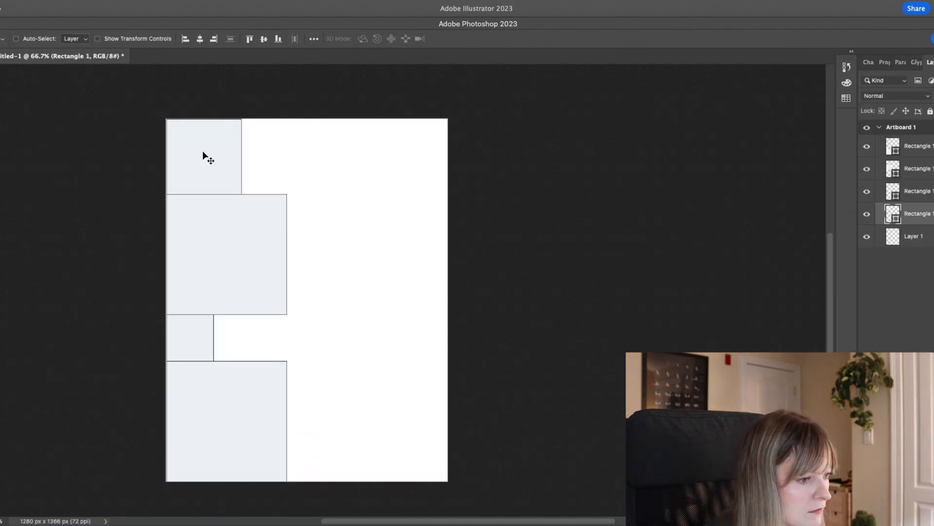
Stretch all four stacked squares horizontally to the full width of the artboard.
left_click_drag(241, 157, 447, 156)
left_click(217, 239, "super")
left_click_drag(287, 254, 447, 254)
left_click(186, 328, "super")
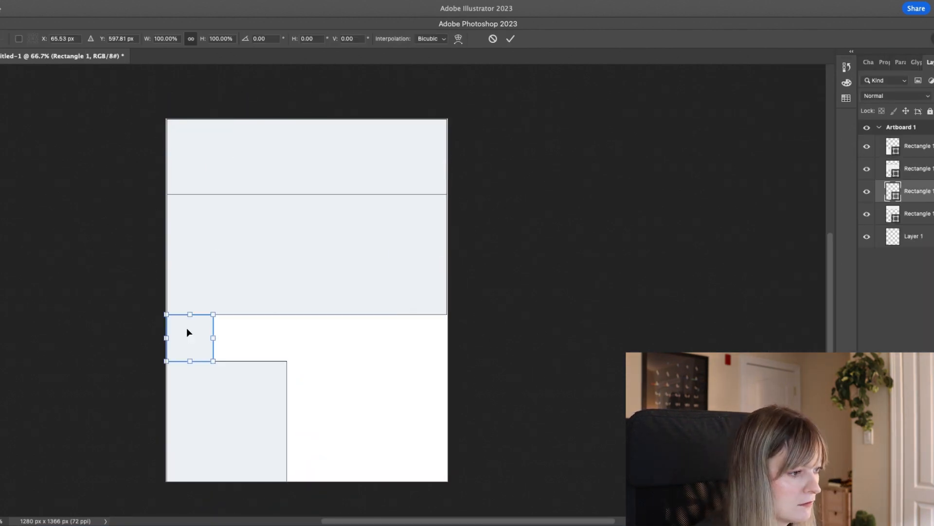
left_click_drag(213, 337, 446, 337)
left_click(216, 422, "super")
key("super+t")
left_click_drag(287, 421, 447, 421)
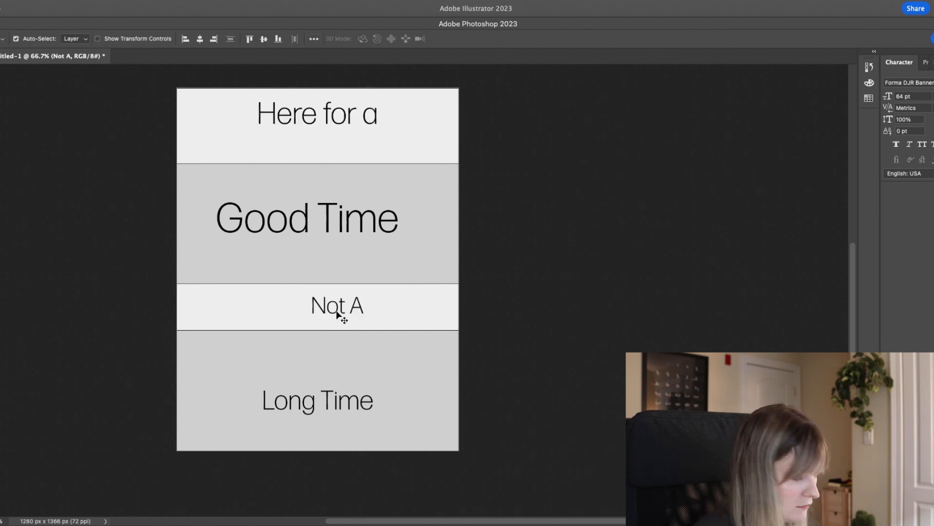
Reposition the "Not A" and "Long Time" texts within their bands.
left_click_drag(336, 311, 303, 312)
left_click_drag(323, 406, 308, 395)
Try to stretch the "Not A" text horizontally well past both sides of its band.
left_click(303, 307)
key("super+t")
left_click_drag(378, 307, 478, 307)
left_click_drag(227, 307, 31, 306)
left_click_drag(482, 306, 678, 306)
left_click_drag(296, 309, 246, 310)
key("Return")
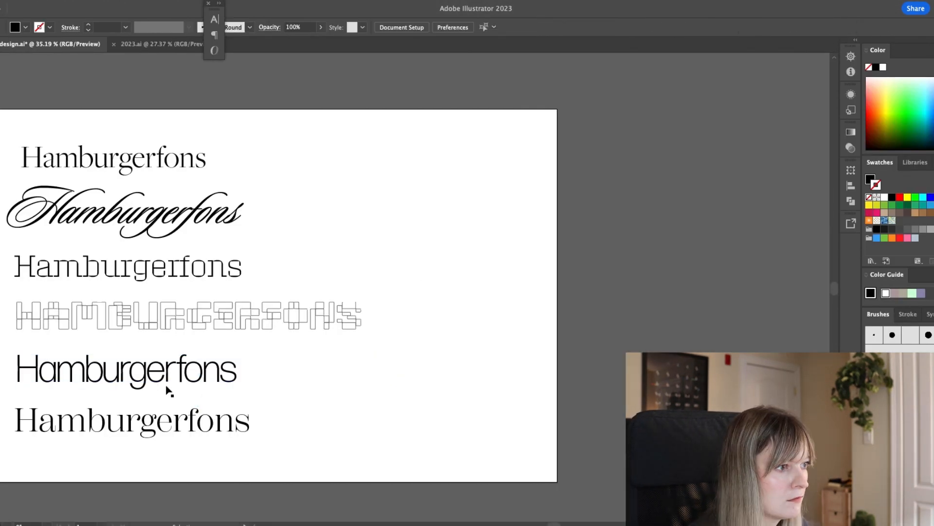
Switch to Illustrator and examine the serif and script "Hamburgerfons" typeface samples.
left_click(168, 162)
left_click(174, 210)
left_click(168, 162)
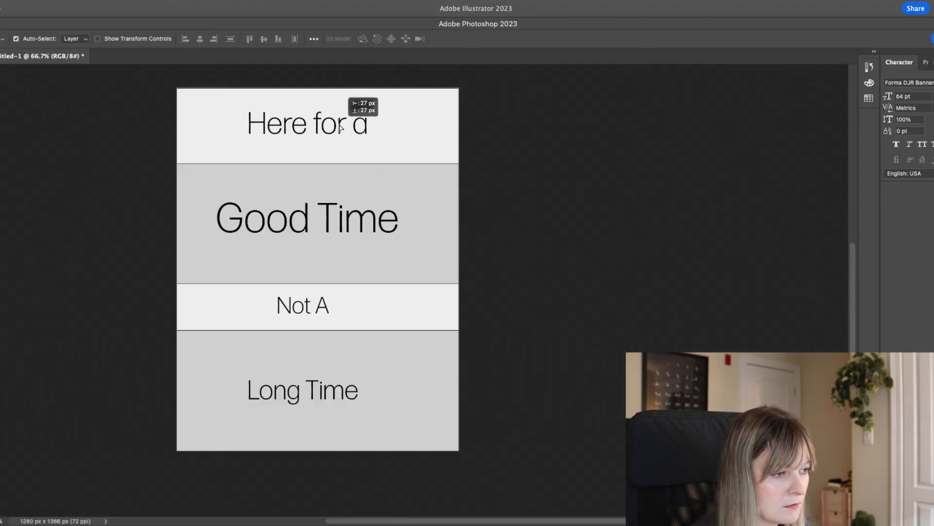
Switch back to Photoshop and set the "Here for a" and "Not A" texts in all caps.
double_click(340, 128)
left_click(931, 61)
left_click(883, 149)
double_click(308, 219)
double_click(303, 306)
left_click(931, 62)
left_click(891, 150)
Tighten the tracking and the kerning between letters of "HERE FOR A" so that neighbouring letters overlap.
double_click(310, 124)
left_click_drag(931, 108, 910, 109)
left_click(298, 124)
left_click(352, 124)
left_click(231, 168)
double_click(263, 126)
left_click(245, 126)
left_click_drag(263, 127, 244, 127)
key("alt+Left")
key("alt+Left")
key("alt+Left")
left_click(1, 63)
Nudge the "Good Time" text slightly and change its typeface to Sloop.
left_click_drag(275, 221, 279, 221)
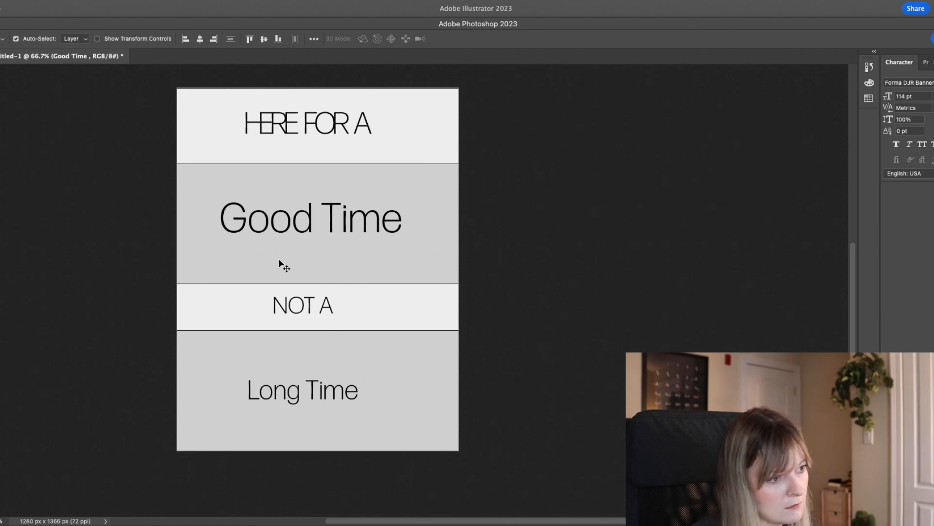
double_click(280, 221)
left_click(909, 83)
type("Sloop")
key("Up")
key("Up")
key("Up")
key("Up")
key("Up")
key("Down")
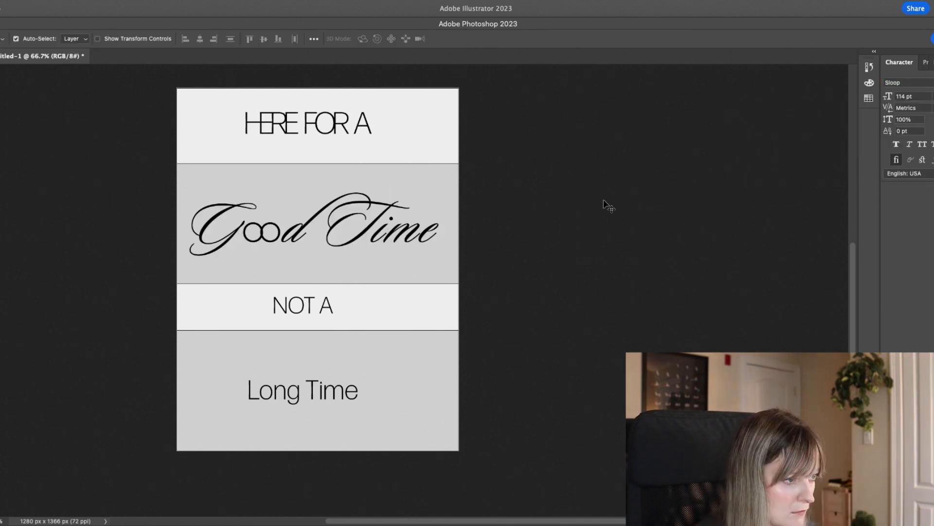
Narrow the grey rectangle behind "Good Time" to half the artboard width.
left_click(441, 204)
key("super+t")
left_click_drag(459, 224, 319, 223)
key("Return")
left_click(281, 195)
Narrow the bottom grey rectangle to about three quarters of the artboard width and shorten its text to "Long".
left_click(333, 404)
key("super+t")
scroll(334, 404, "left", 2)
left_click_drag(513, 384, 321, 364)
key("Return")
double_click(366, 383)
key("BackSpace")
key("super+Return")
left_click_drag(370, 393, 438, 393)
left_click_drag(317, 360, 346, 384)
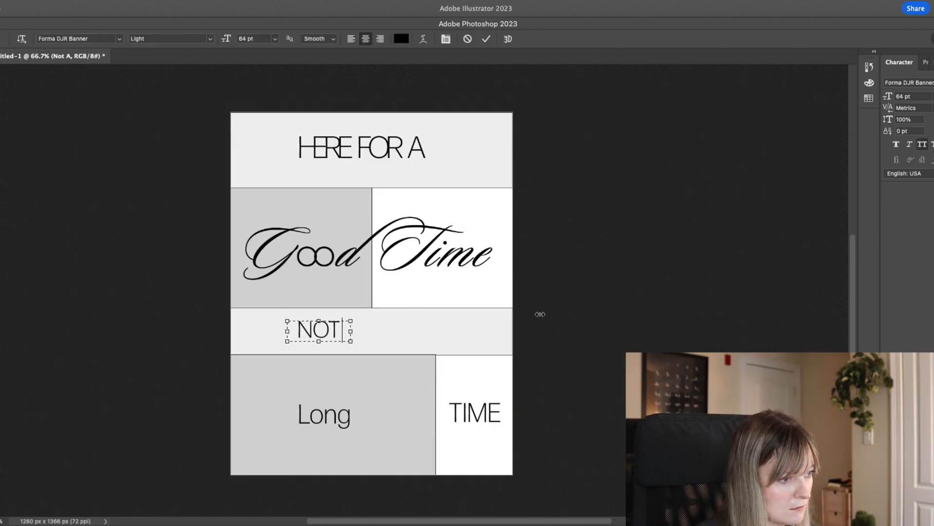
Shorten "NOT A" to "NOT" and divide the third band so its first cell takes about one third of the width.
key("super+Return")
left_click_drag(413, 337, 374, 337)
left_click(373, 338, "super")
key("super+t")
key("Return")
mouse_move(513, 331)
left_mouse_down()
mouse_move(324, 332)
mouse_move(388, 345)
mouse_move(513, 331)
left_mouse_up()
key("super+t")
key("Return")
left_click(285, 339, "super")
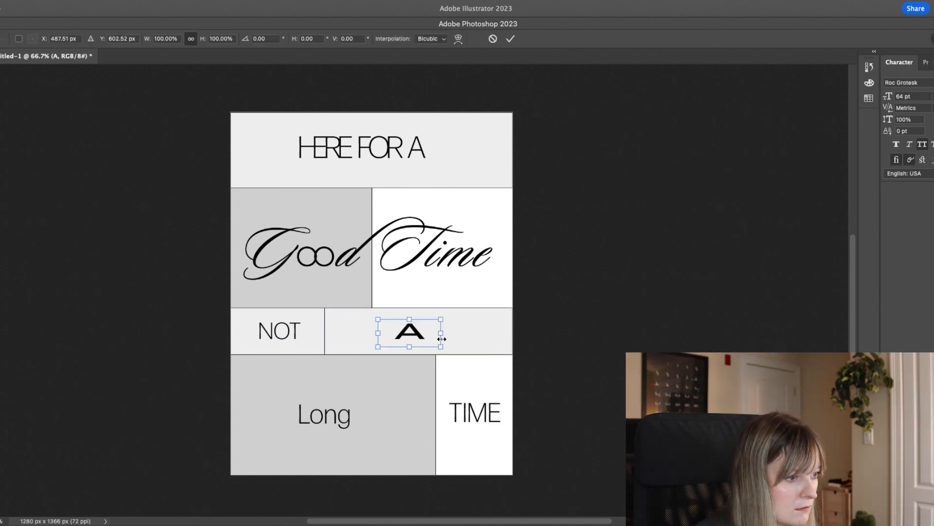
Stretch the letter A in the third band horizontally until it nearly spans its cell.
left_click_drag(441, 333, 540, 333)
left_click_drag(378, 333, 280, 333)
left_click_drag(540, 333, 584, 333)
left_click_drag(279, 332, 249, 333)
left_click_drag(584, 333, 604, 333)
left_click_drag(465, 334, 458, 334)
key("Return")
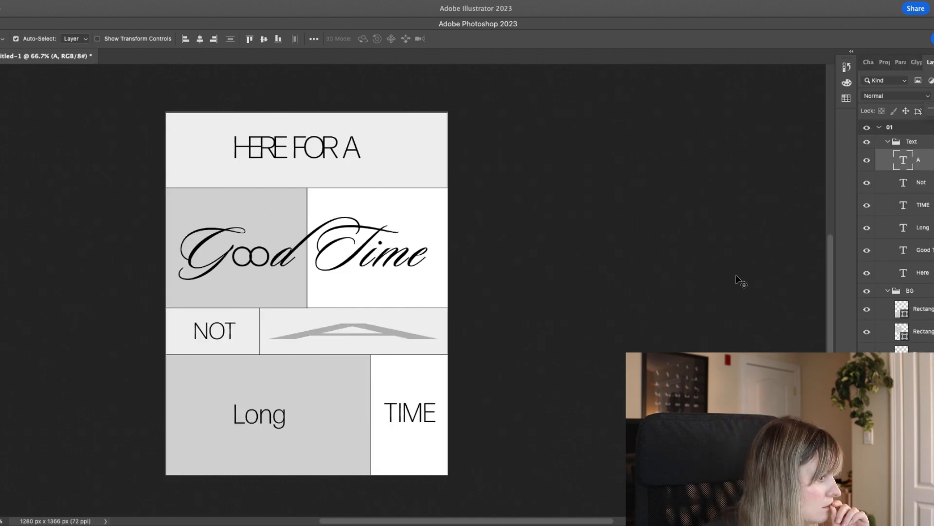
Duplicate the stretched letter A as a separate text layer.
left_click_drag(323, 298, 365, 330)
key("Escape")
left_click_drag(921, 182, 922, 154)
double_click(351, 332)
type("A")
left_click(623, 309)
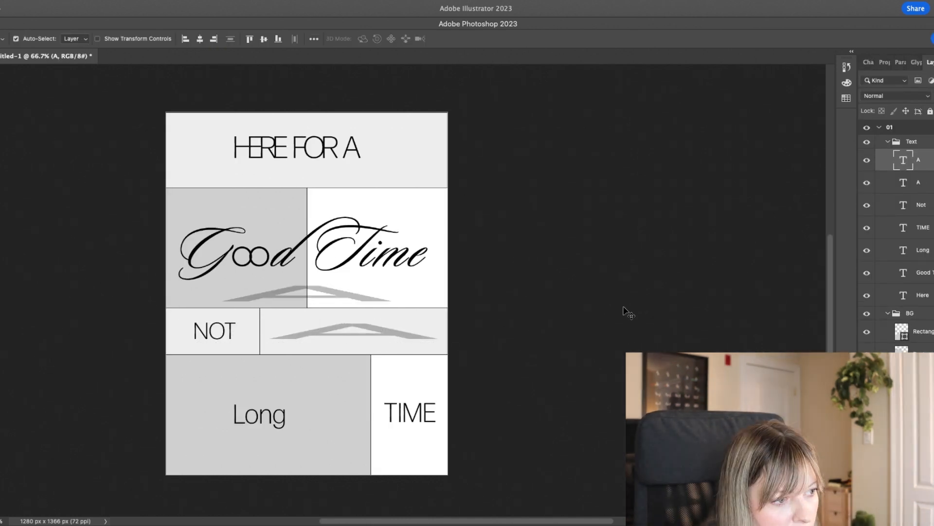
Narrow the copied letter A and position it over the stretched one in the third band.
key("super+t")
left_click_drag(532, 332, 439, 345)
key("Return")
left_click_drag(340, 330, 379, 330)
key("super+t")
key("Return")
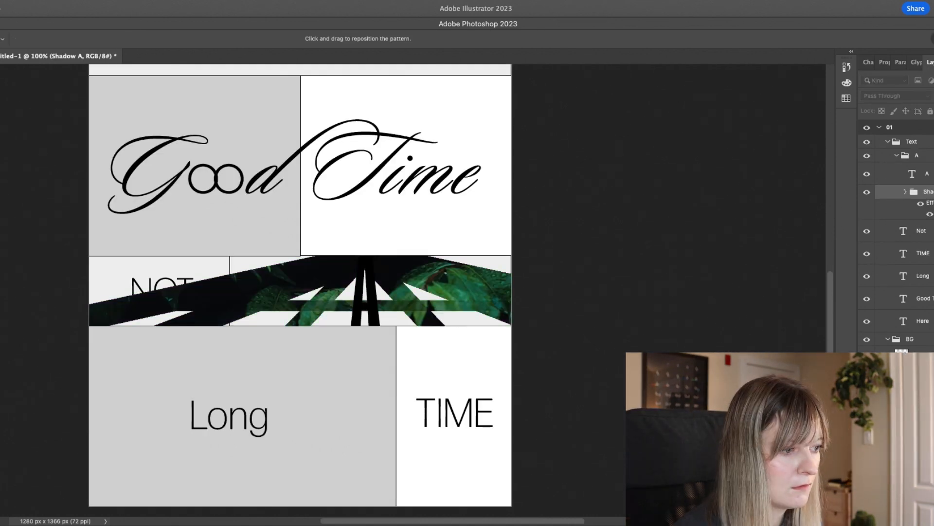
Apply the Scotch Display Roman font to the "Long" text and stretch it taller.
scroll(624, 347, "up", 3)
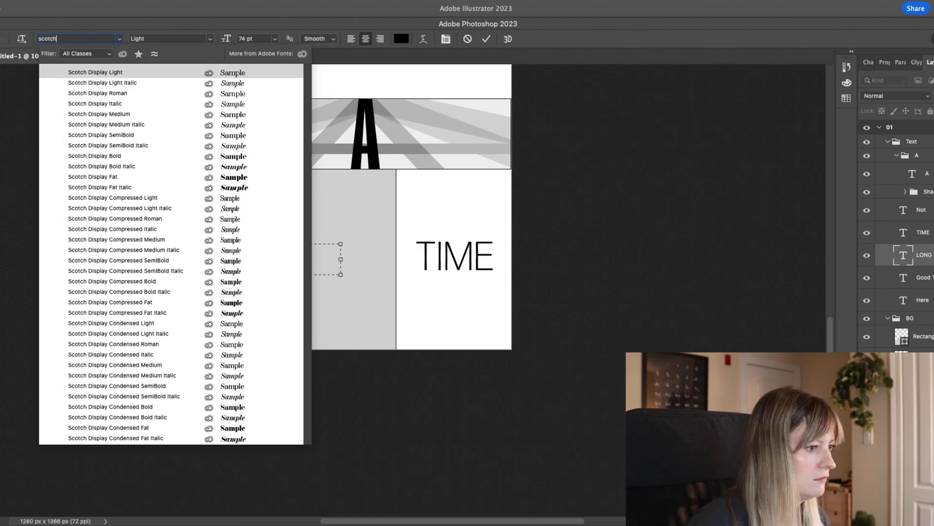
left_click(131, 93)
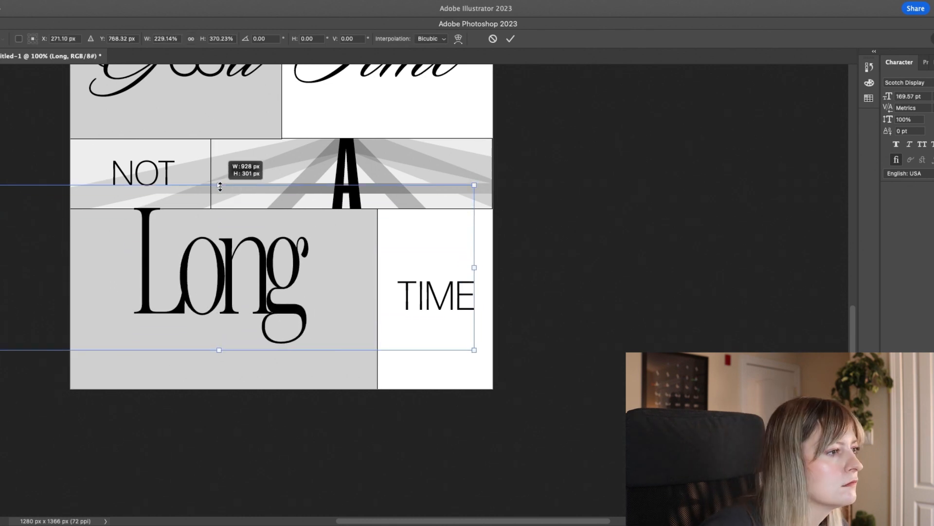
left_click_drag(220, 334, 220, 396)
key("Return")
Set the final G of "LonG" to a size of 255 pt and change the font style.
left_click(258, 38)
left_click_drag(319, 297, 263, 301)
type("255")
key("Return")
key("super+Return")
double_click(282, 300)
left_click(210, 39)
left_click(209, 67)
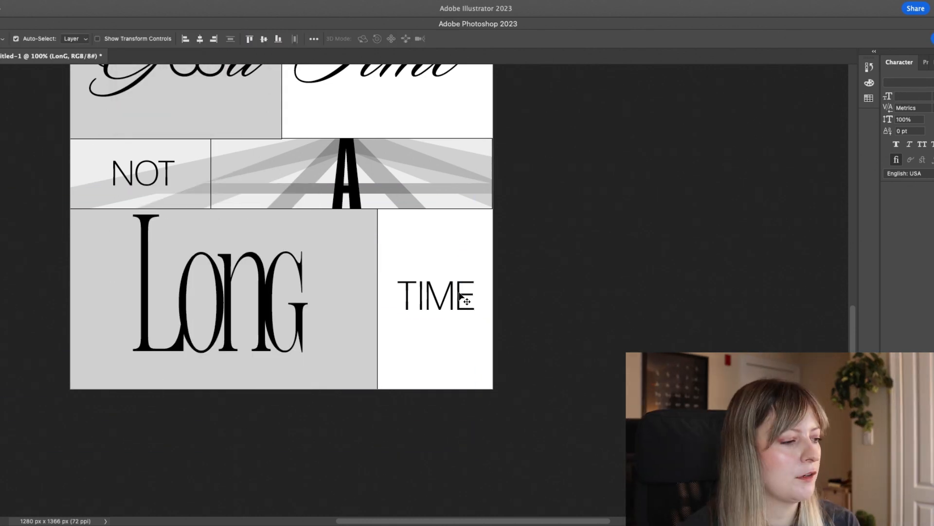
Try alternative typefaces, including Roc Grotesk, on the lowercase n of "LonG".
scroll(457, 290, "up", 5)
scroll(457, 290, "down", 4)
scroll(456, 290, "up", 5)
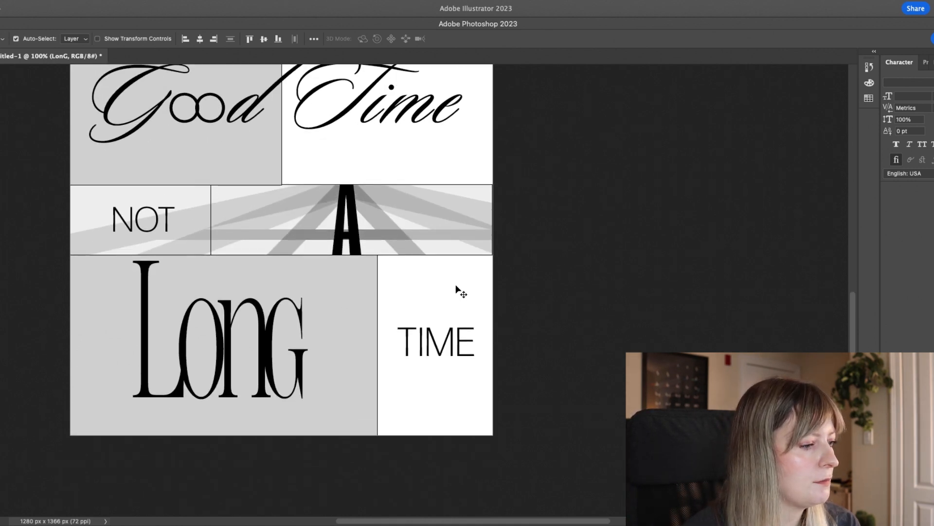
scroll(456, 289, "down", 4)
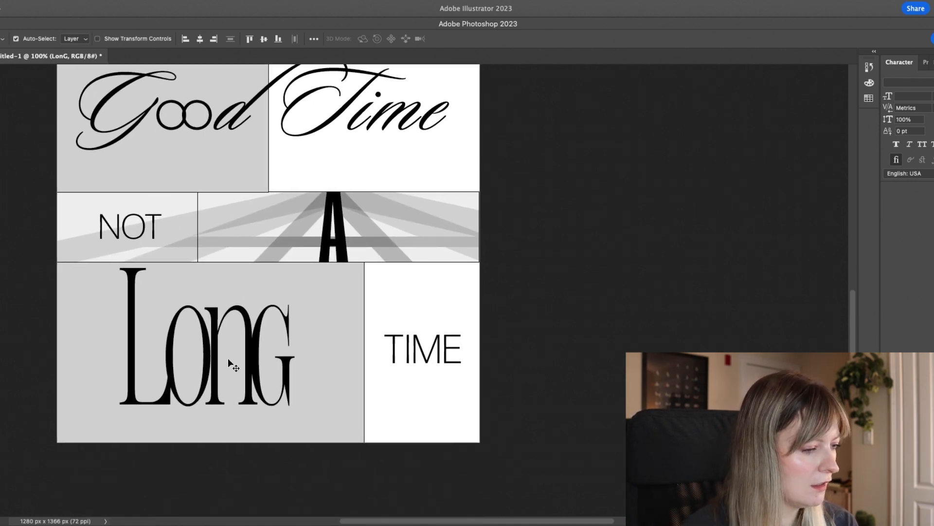
double_click(209, 355)
left_click_drag(165, 350, 218, 343)
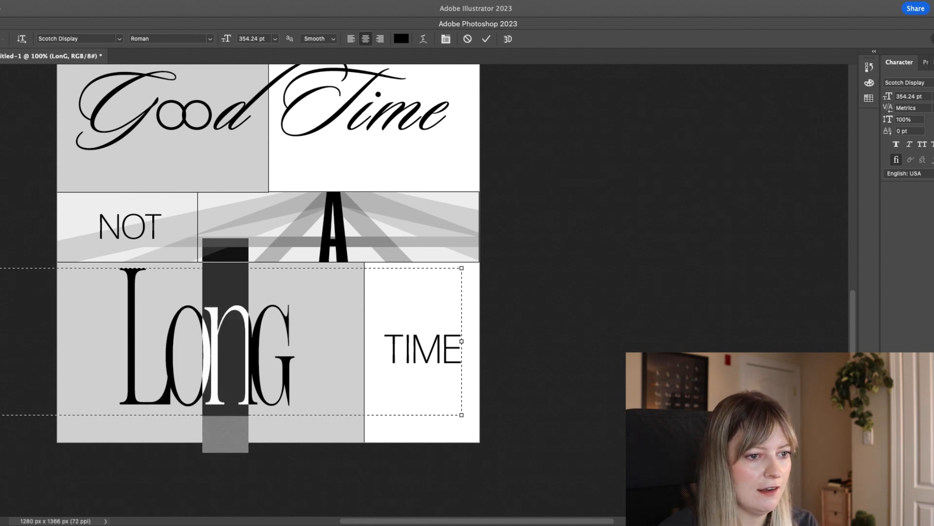
left_click(905, 82)
key("Down")
key("Down")
key("Down")
key("Down")
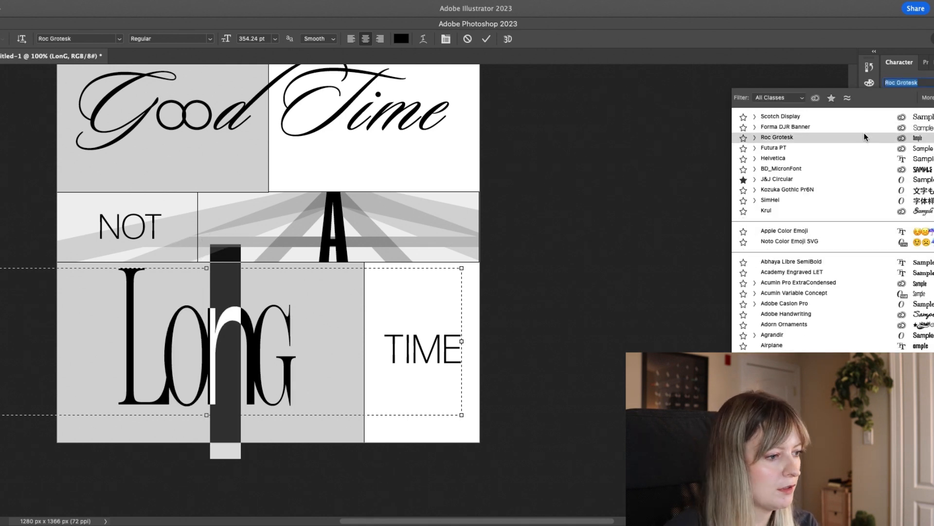
key("Down")
key("Down")
key("Down")
key("Down")
key("Down")
key("Down")
key("Down")
key("Down")
key("Down")
key("Down")
key("Down")
key("Down")
key("Down")
key("Down")
key("Down")
key("Down")
key("Down")
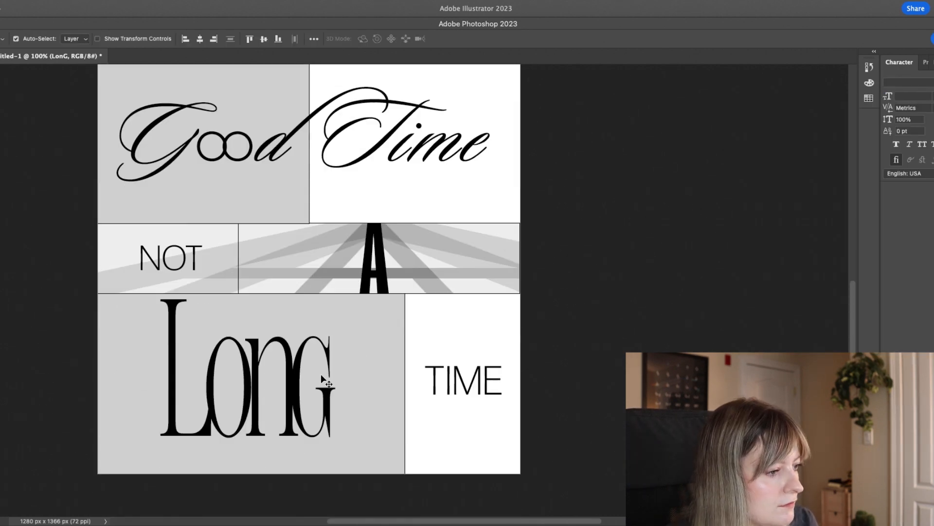
Try further typefaces on the n of "LonG", from Acumin Pro ExtraCondensed through Aldine Expanded to Arial Rounded MT Bold.
double_click(355, 348)
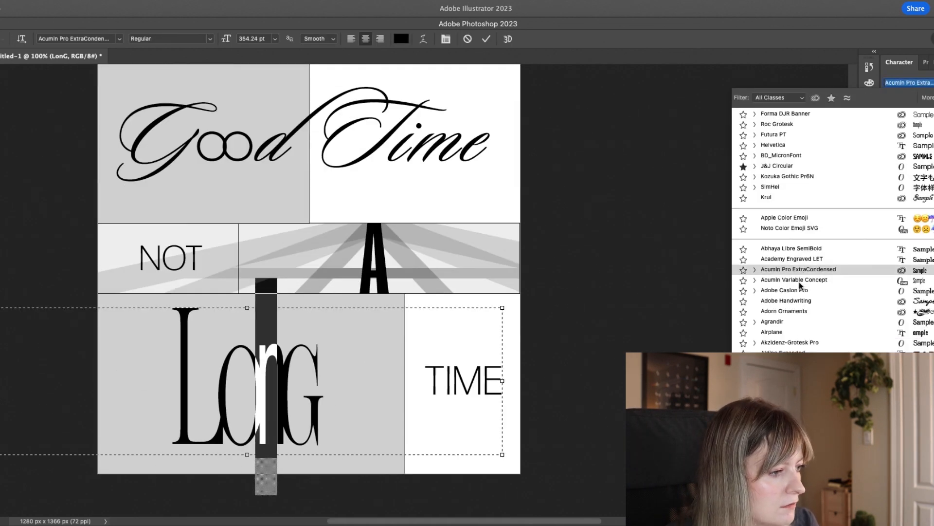
key("Down")
key("Down")
key("Down")
key("Down")
key("Down")
key("Down")
key("Down")
key("Down")
key("Down")
key("Down")
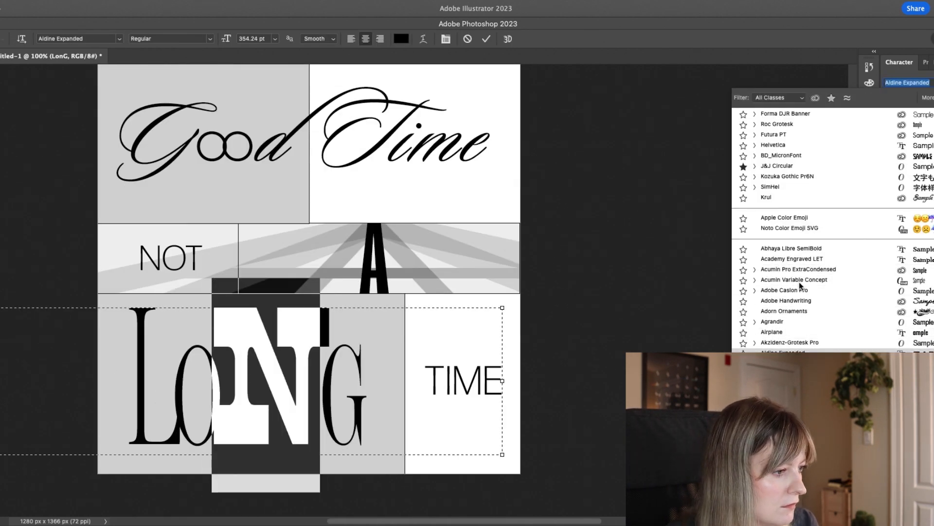
key("Down")
key("Down")
key("Down")
key("Down")
key("Down")
key("Down")
key("Down")
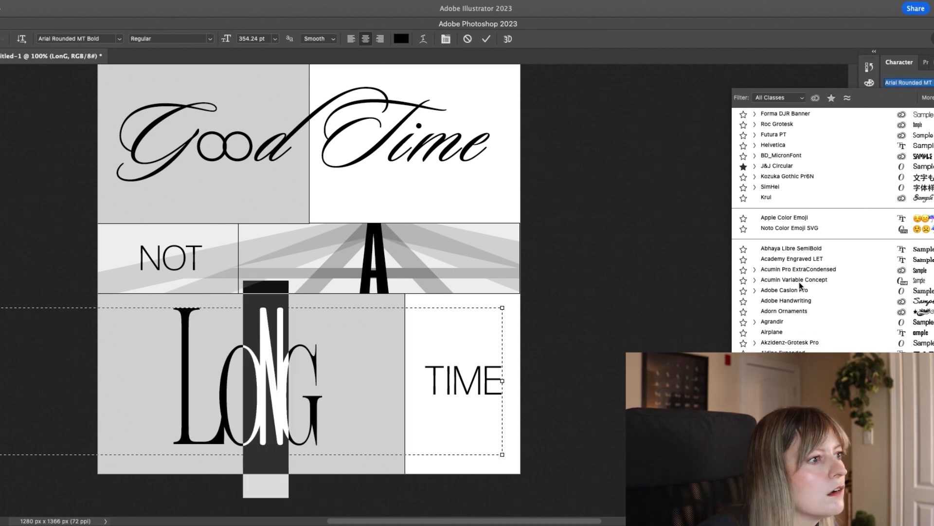
scroll(800, 282, "down", 2)
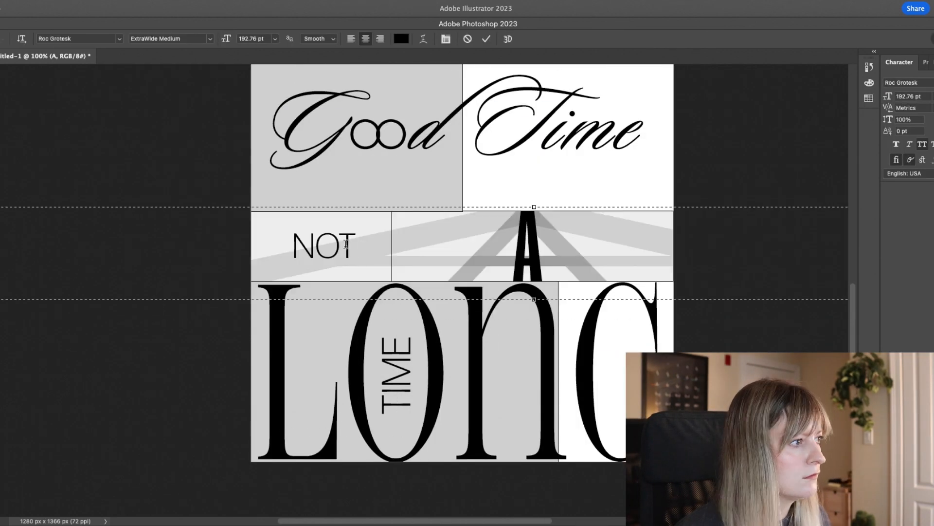
key("super+minus")
key("super+minus")
key("super+plus")
key("super+plus")
key("super+plus")
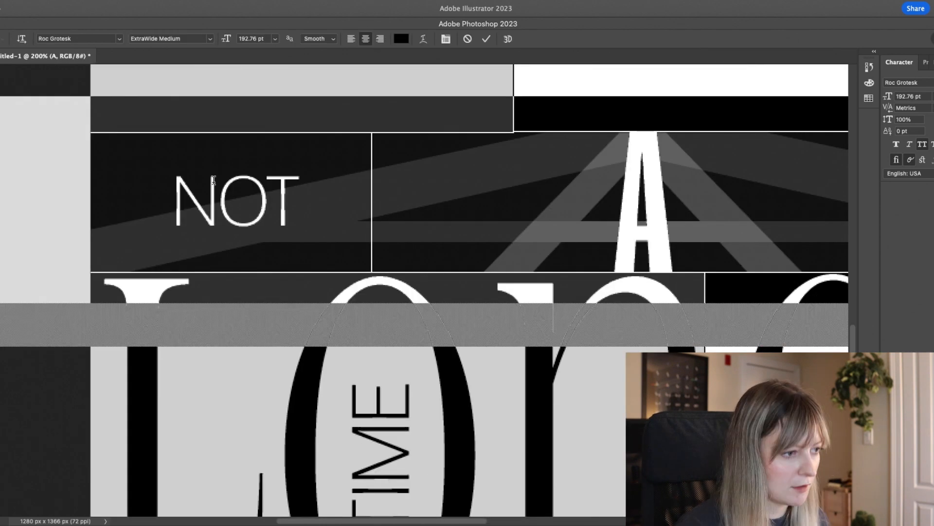
Stretch the word NOT horizontally so it spans its grid cell beside the A.
key("Escape")
left_click(929, 62)
left_click(896, 155)
left_click(920, 173)
key("super+t")
left_click_drag(330, 202, 413, 202)
left_click_drag(143, 204, 13, 203)
left_click_drag(166, 193, 183, 194)
key("Return")
double_click(183, 193)
key("super+t")
left_click_drag(932, 108, 897, 108)
key("super+Return")
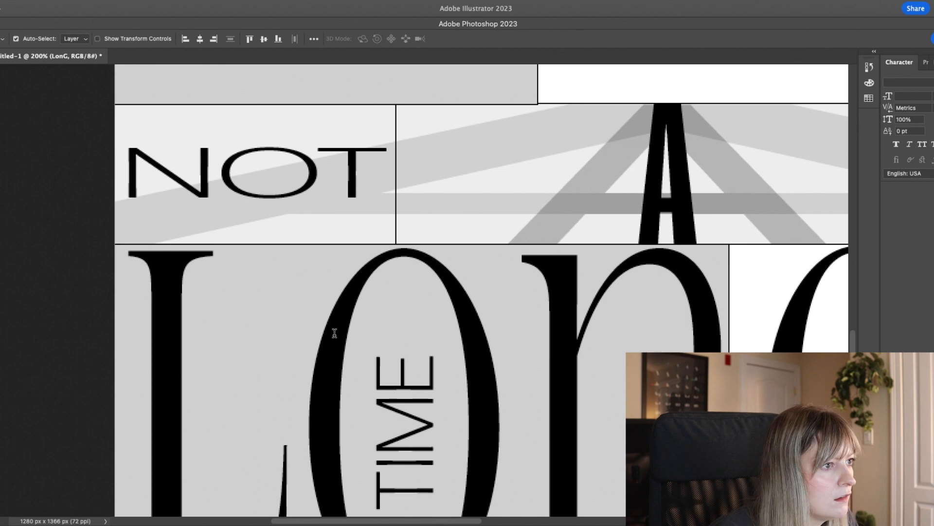
Place a copy of NOT directly below the original in the same cell so that the letters overlap.
key("super+minus")
key("super+minus")
key("super+minus")
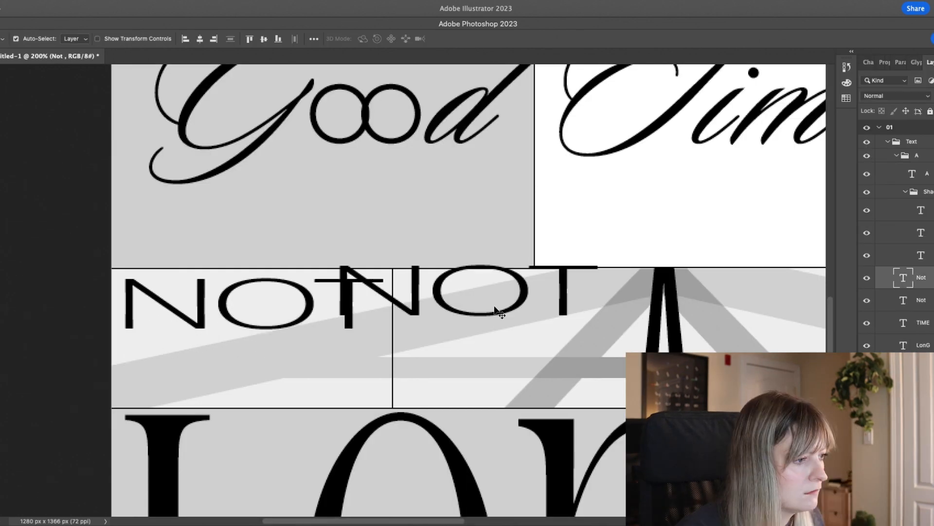
left_click_drag(497, 311, 282, 354)
left_click(78, 314)
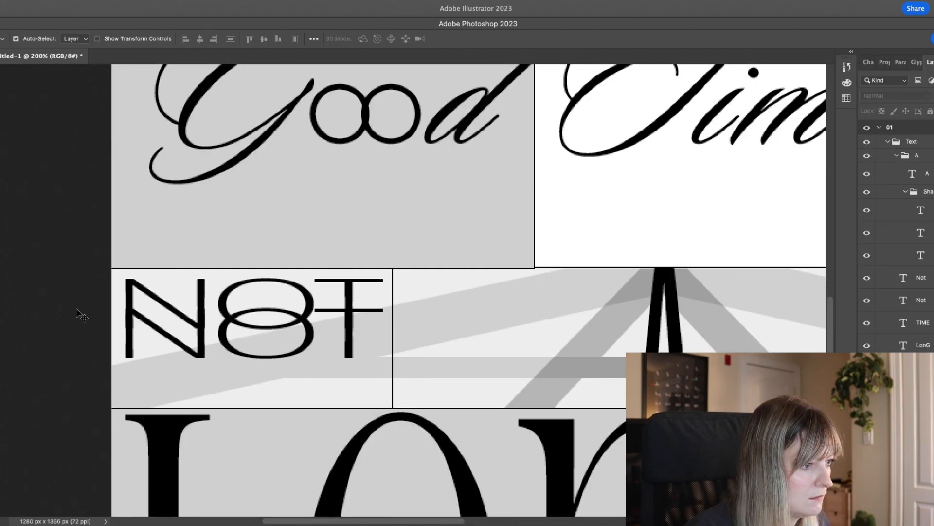
left_click(310, 342)
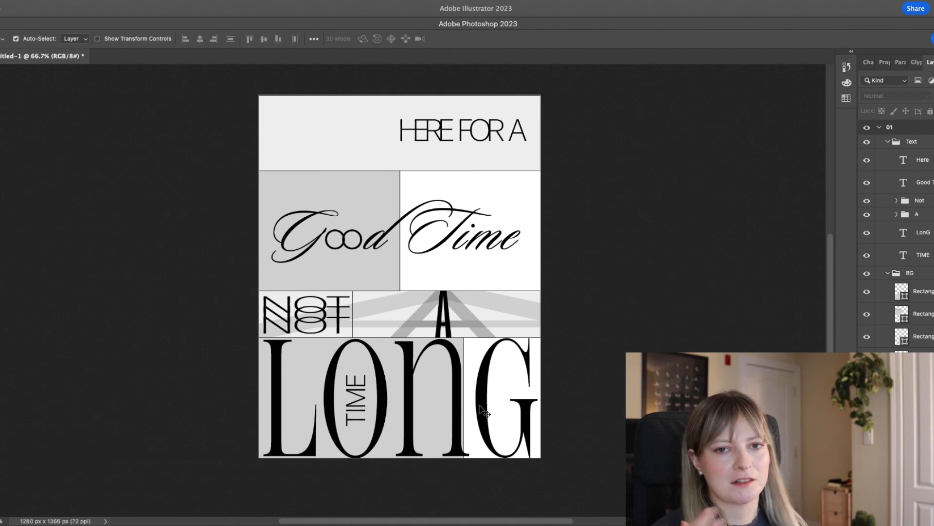
Apply the Roster Extra Light font to TIME inside the flattened O and rotate the word to horizontal.
scroll(481, 411, "down", 5)
scroll(487, 384, "left", 2)
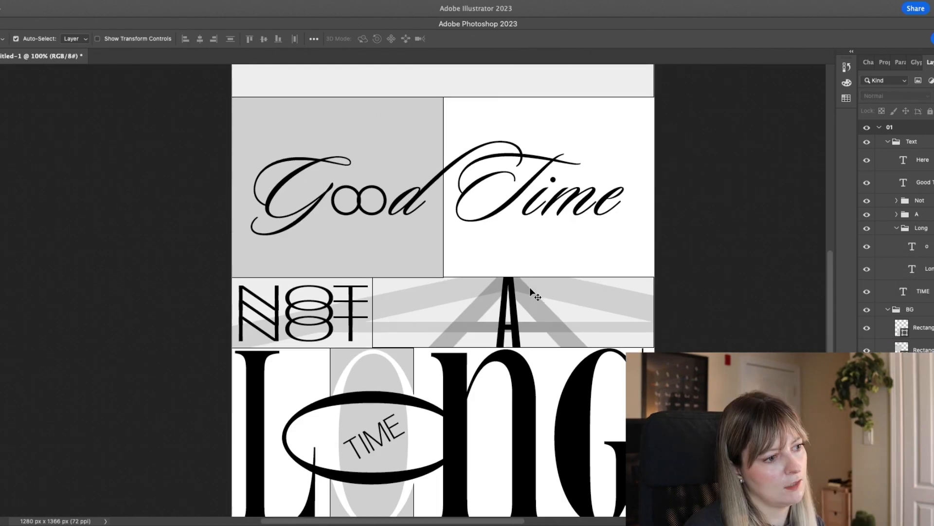
scroll(530, 290, "down", 3)
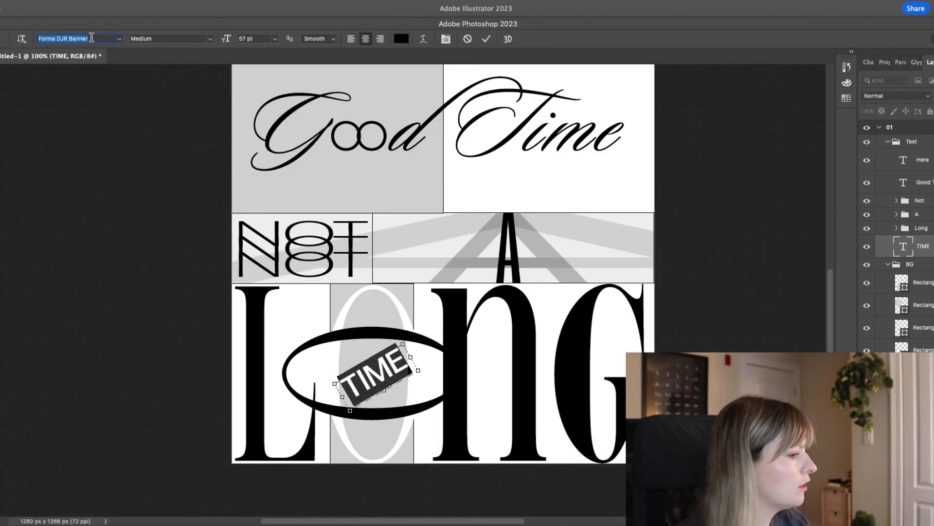
type("Roster")
left_click(160, 79)
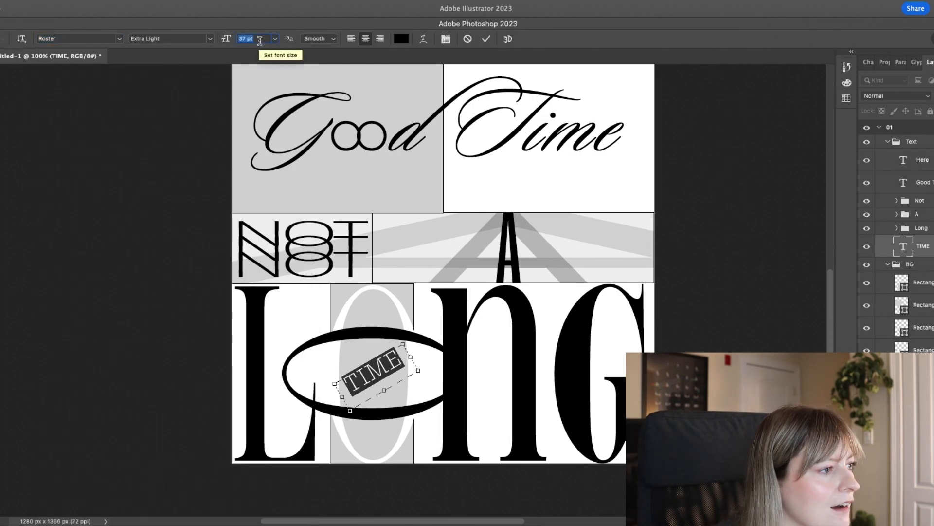
key("super+Return")
key("v")
key("super+t")
left_click_drag(410, 339, 422, 355)
key("Escape")
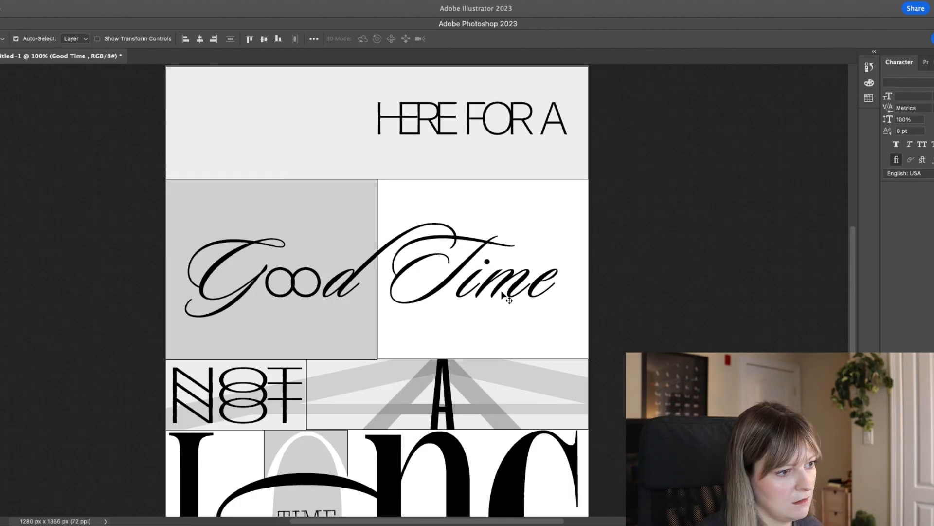
Stretch the script "Good Time" text taller so it extends up into the header band.
scroll(584, 298, "down", 3)
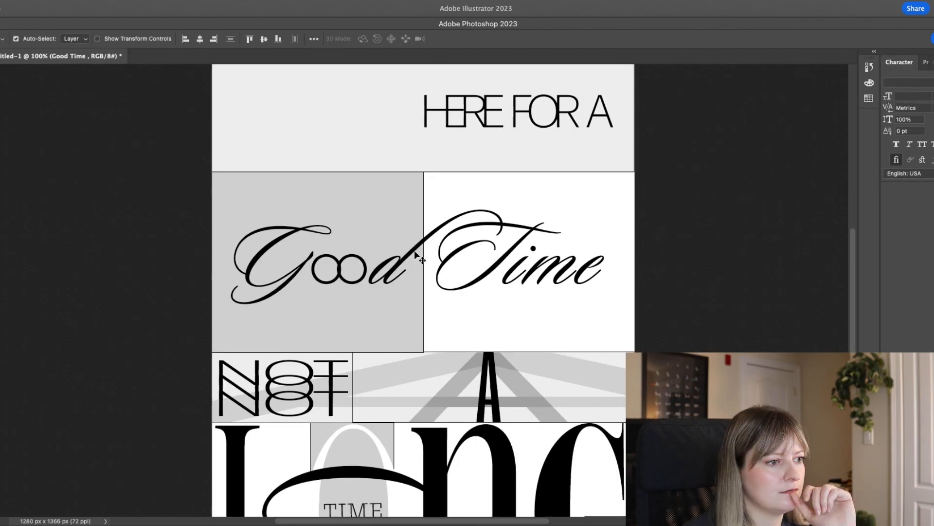
key("super+t")
left_click_drag(423, 215, 423, 70)
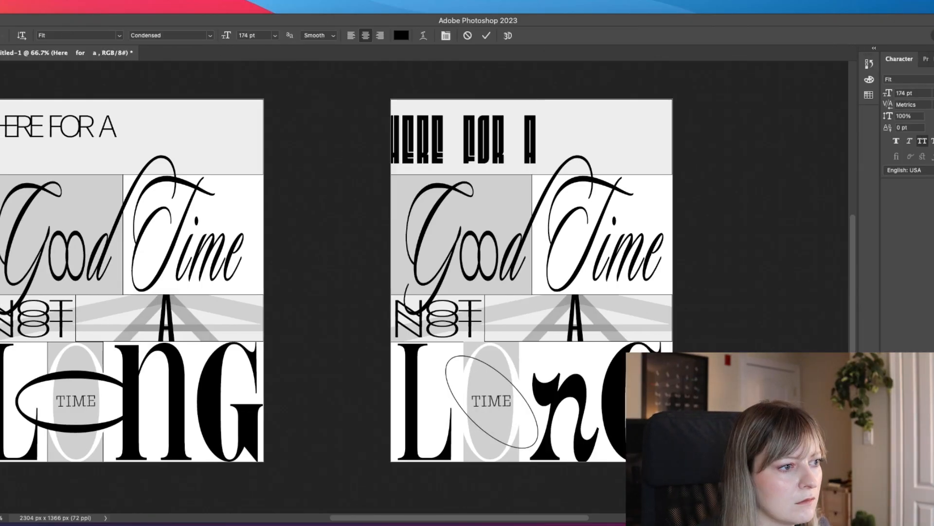
Try to stretch the Fit Condensed "HERE FOR A" text across the second poster's header.
left_click_drag(351, 138, 394, 138)
left_click_drag(586, 137, 674, 138)
left_click_drag(394, 138, 425, 130)
key("super+Return")
scroll(531, 138, "down", 1)
key("super+t")
key("super+z")
left_click_drag(531, 130, 383, 132)
left_click_drag(672, 130, 676, 131)
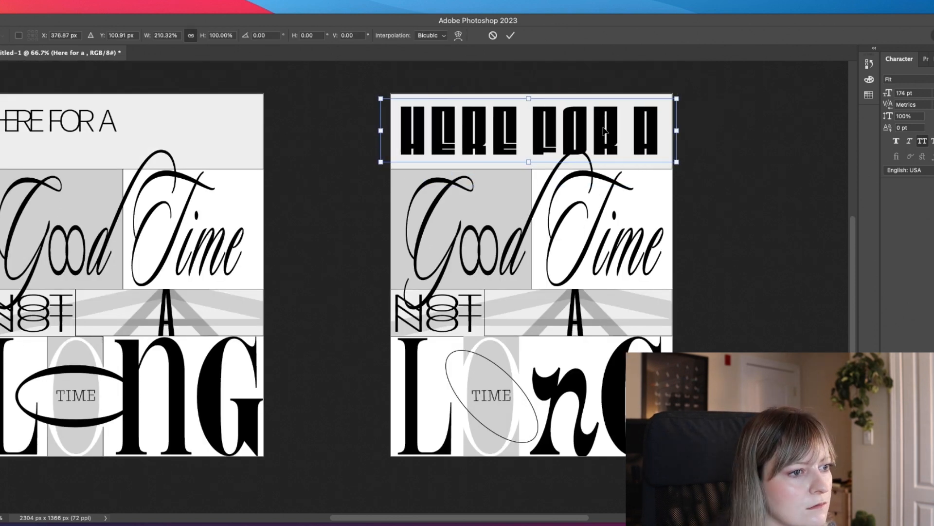
key("Up")
key("Up")
key("Up")
key("Up")
key("Up")
key("Return")
Try the Groupie typeface on "HERE FOR A" and shift the line up within the header.
double_click(530, 146)
left_click(927, 105)
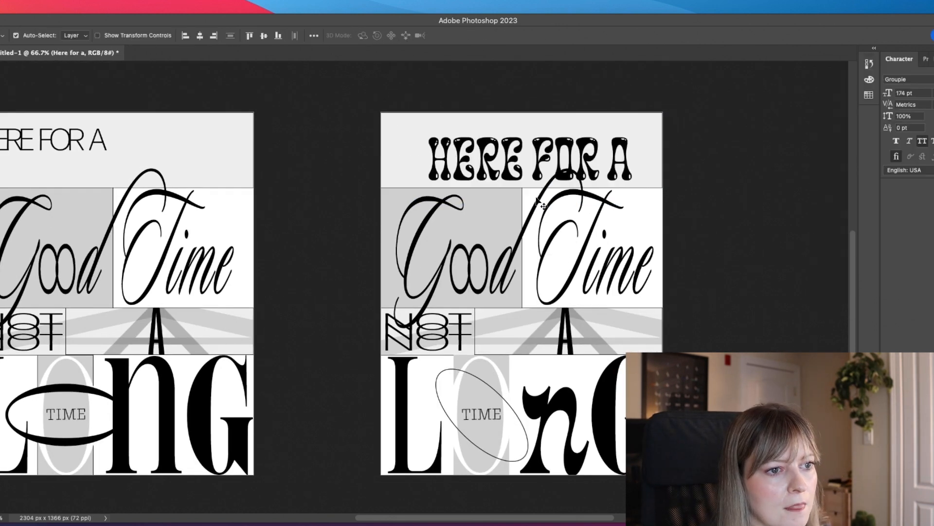
left_click_drag(535, 170, 525, 158)
double_click(525, 158)
left_click(717, 161)
Try the Manicotti typeface on "HERE FOR A" in the second poster's header.
double_click(584, 151)
left_click(906, 80)
type("ma")
left_click(791, 258)
left_click_drag(665, 146, 762, 160)
left_click_drag(601, 169, 601, 201)
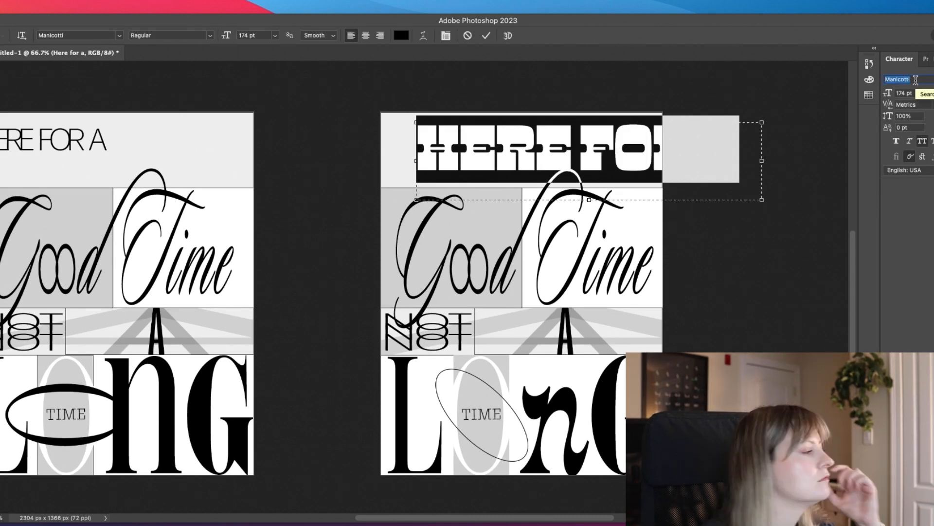
Set "HERE FOR A" in Quirkwood Text, align it above "Good Time" and shorten the second artboard from its upper edge.
left_click(820, 240)
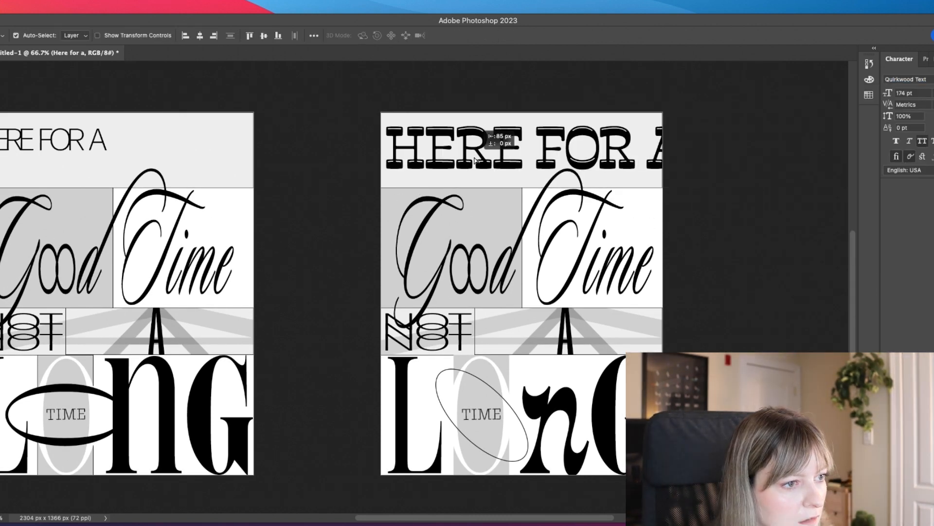
left_click_drag(496, 139, 496, 181)
key("shift+v")
left_click_drag(522, 112, 522, 150)
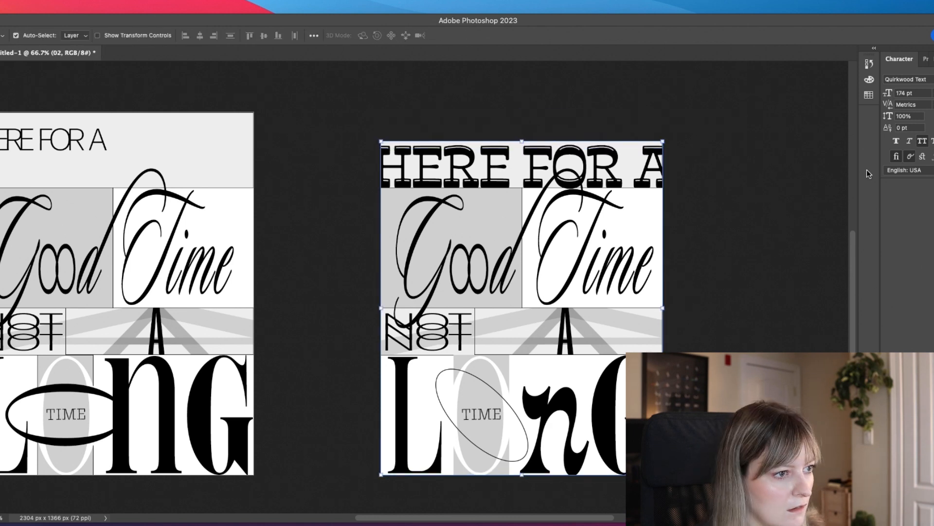
Apply the Groupie typeface to the R of "HERE" in the second poster's header.
scroll(614, 200, "down", 3)
double_click(431, 105)
left_click_drag(413, 106, 448, 106)
left_click(919, 80)
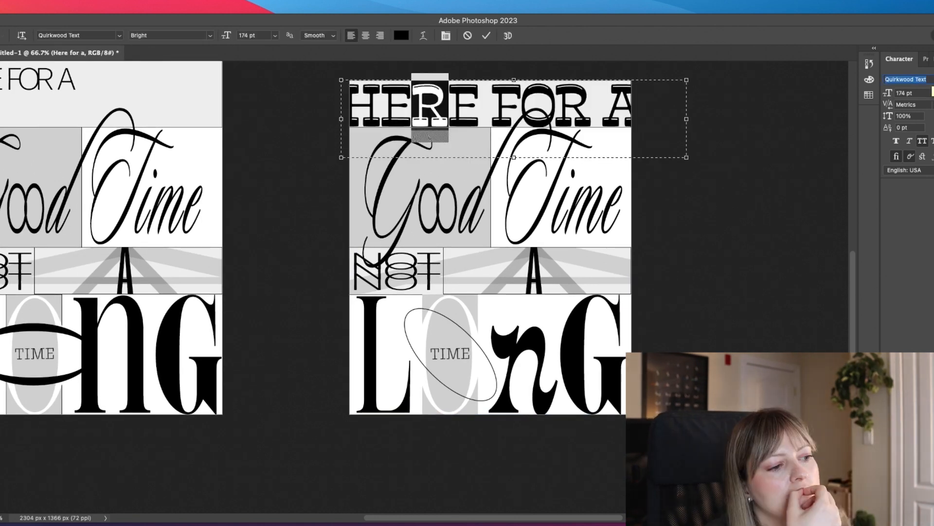
type("Groupie")
key("Return")
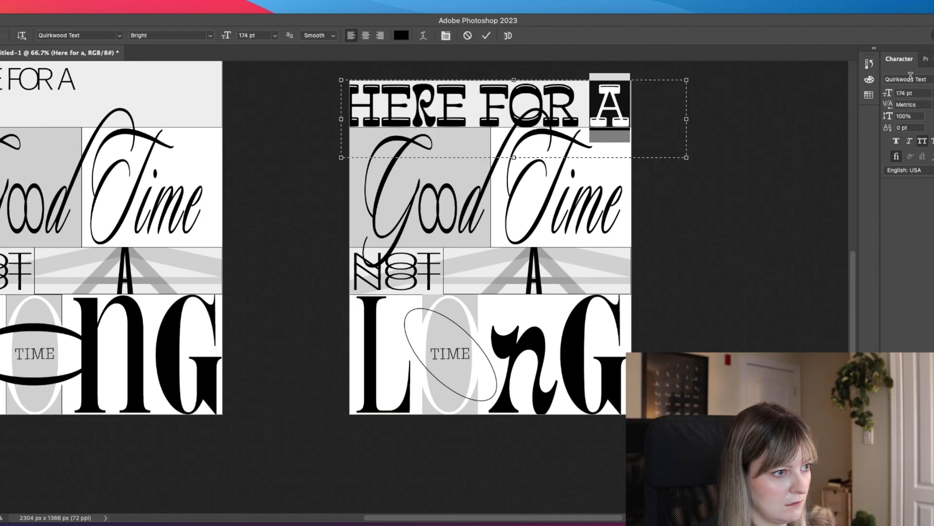
Apply the Groupie typeface to the R of "FOR" and widen the header line.
key("Escape")
key("v")
double_click(568, 110)
left_click_drag(543, 108, 579, 108)
left_click(920, 79)
type("Groupie")
left_click(794, 149)
key("super+t")
left_click_drag(665, 115, 713, 115)
key("Return")
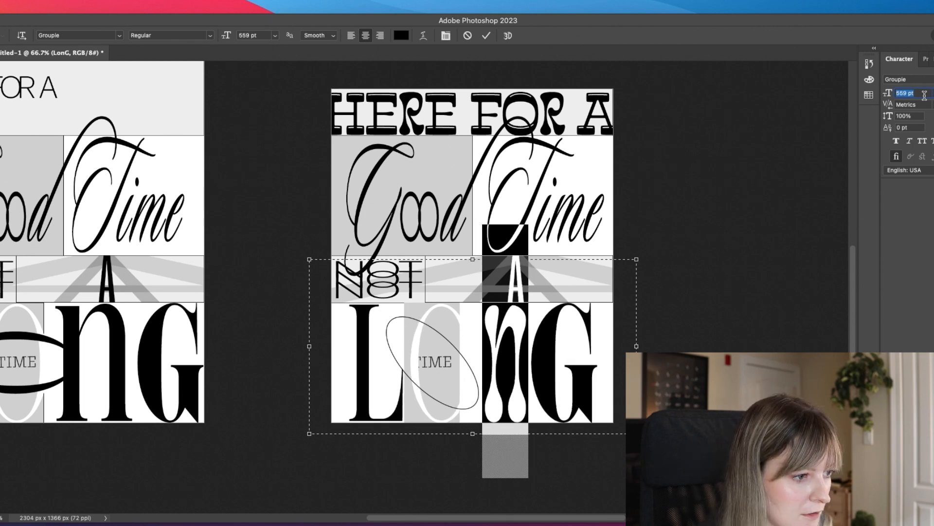
Apply the Groupie typeface to the n of "LonG" on the second poster.
key("Escape")
key("v")
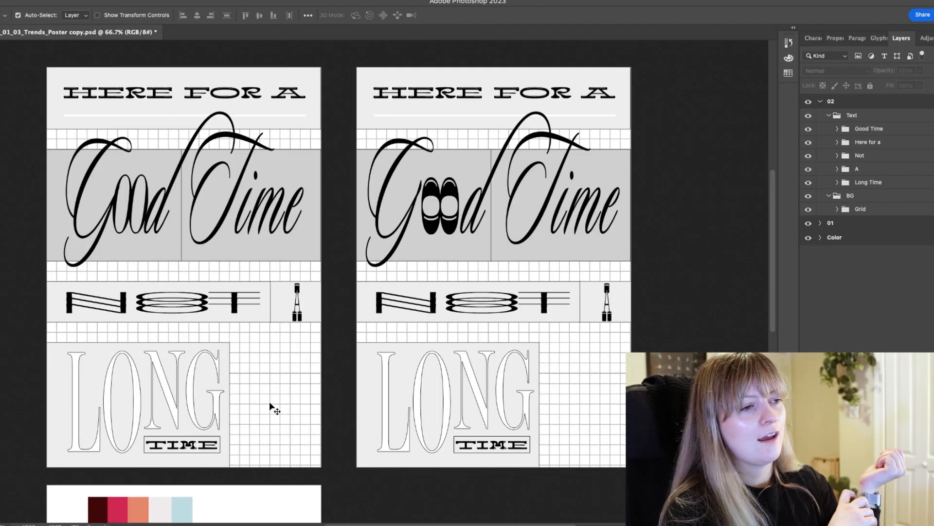
left_click(271, 406)
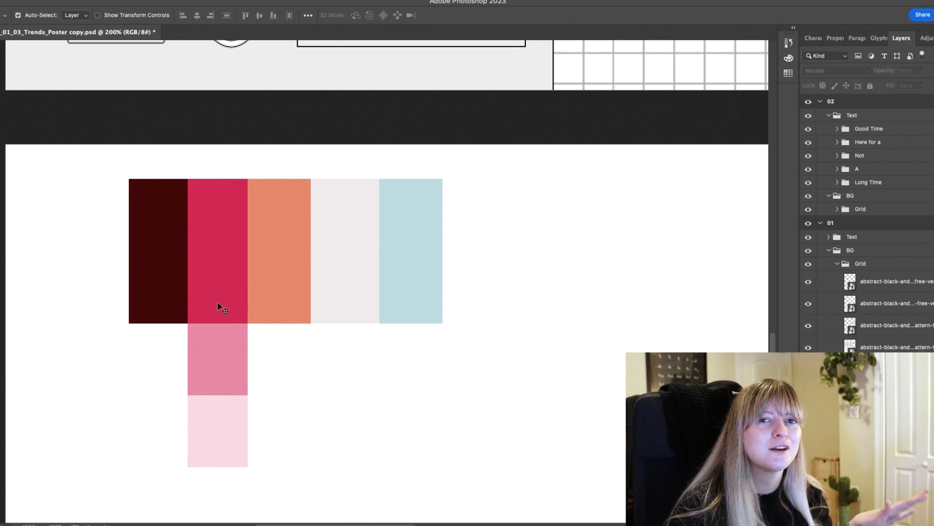
scroll(222, 299, "right", 2)
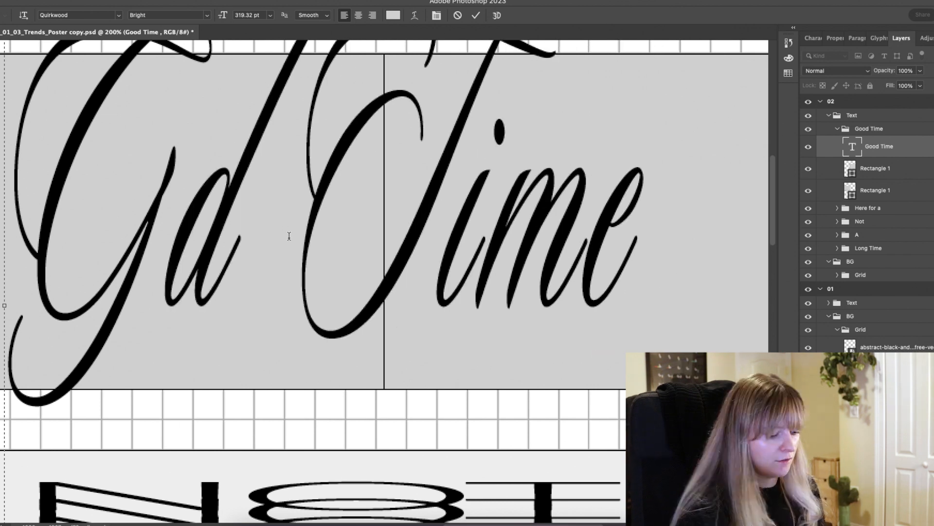
Adjust the letter spacing of the script "Good Time" text with its two o's removed.
key("super+a")
key("alt+Left")
scroll(104, 223, "up", 3)
left_click(2, 75)
Try placing and scaling a four-pointed star over the small A in its cell.
key("super+minus")
key("super+minus")
left_click_drag(396, 276, 405, 276)
key("super+t")
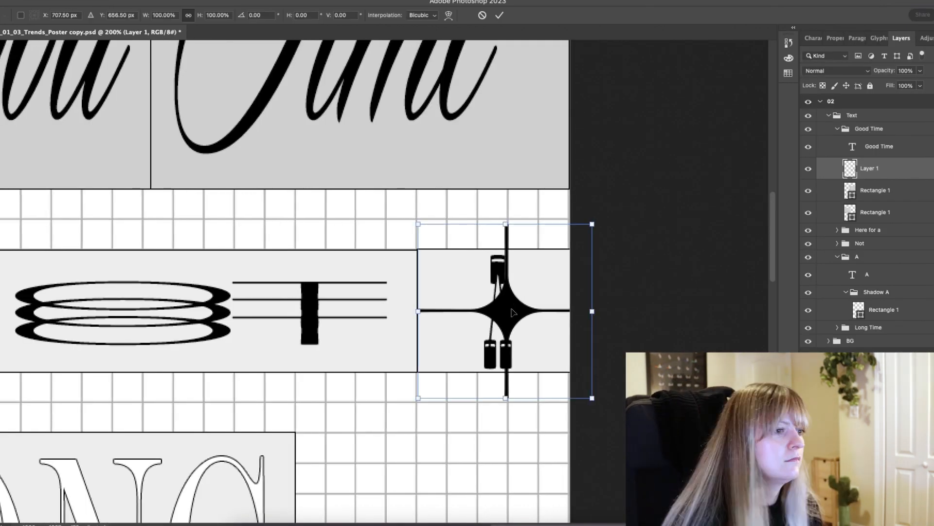
left_click_drag(459, 320, 457, 320)
key("Return")
key("super+t")
left_click_drag(455, 282, 456, 266)
left_click_drag(457, 315, 458, 321)
Centre the sunburst on the small A, clip it to the cell's rectangle and enlarge it to fill the cell.
left_click_drag(235, 160, 304, 229)
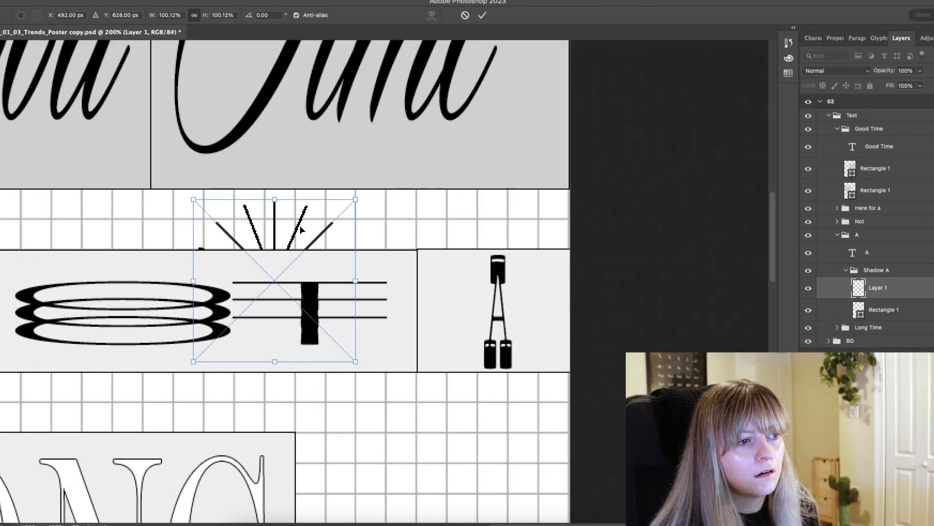
left_click_drag(276, 298, 495, 313)
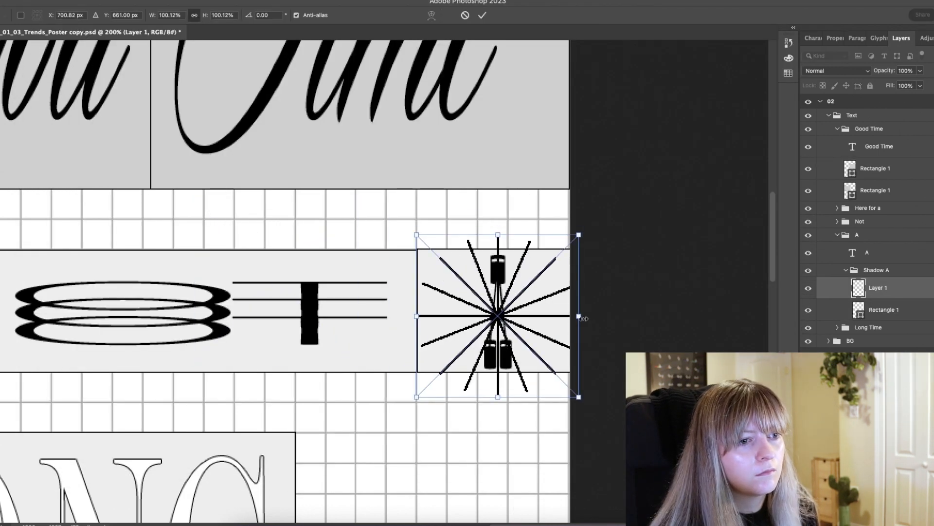
left_click(898, 259)
left_click(906, 291)
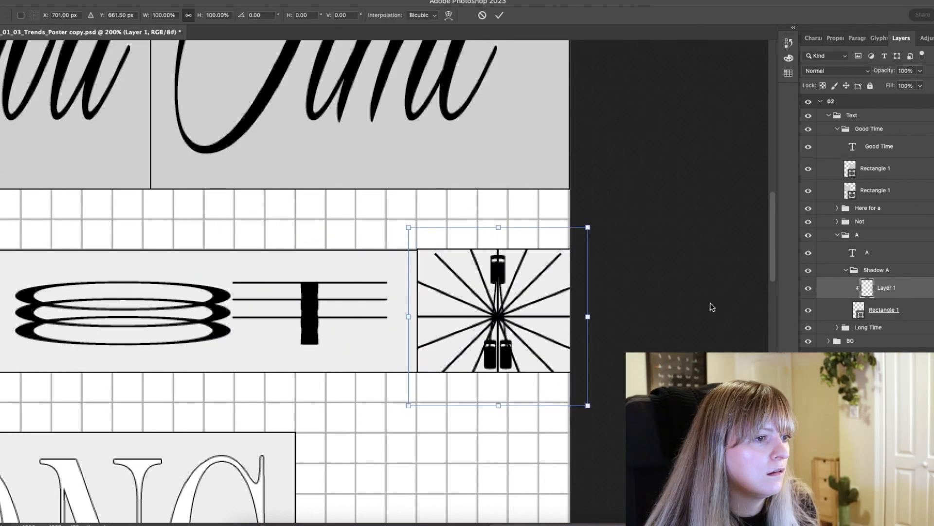
key("super+t")
key("Return")
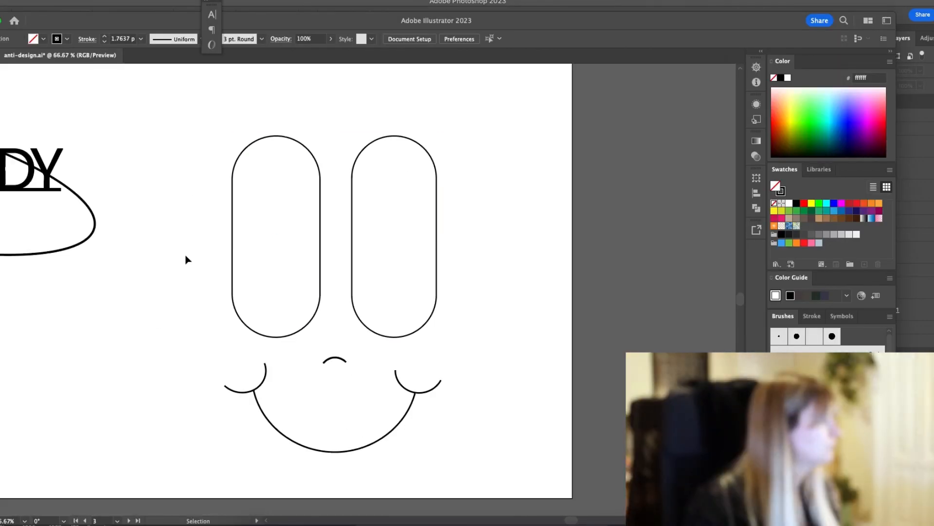
In Illustrator, draw a curved white wedge over the edge of the black ellipse for a pie-cut pupil.
left_click(407, 240)
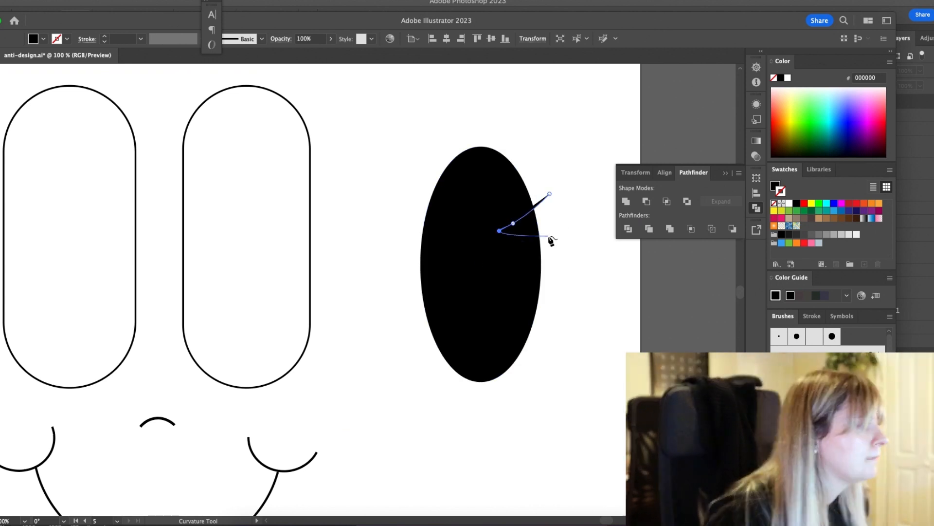
left_click(551, 241)
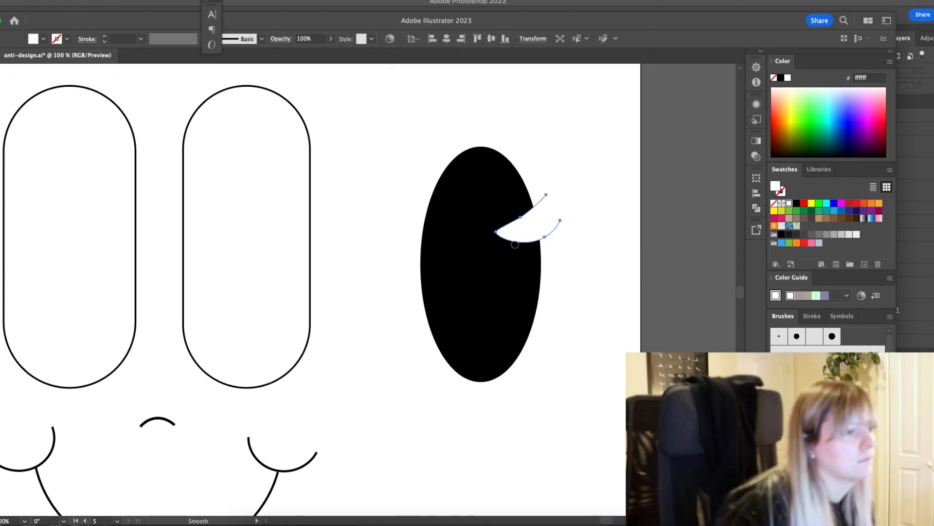
left_click(577, 222)
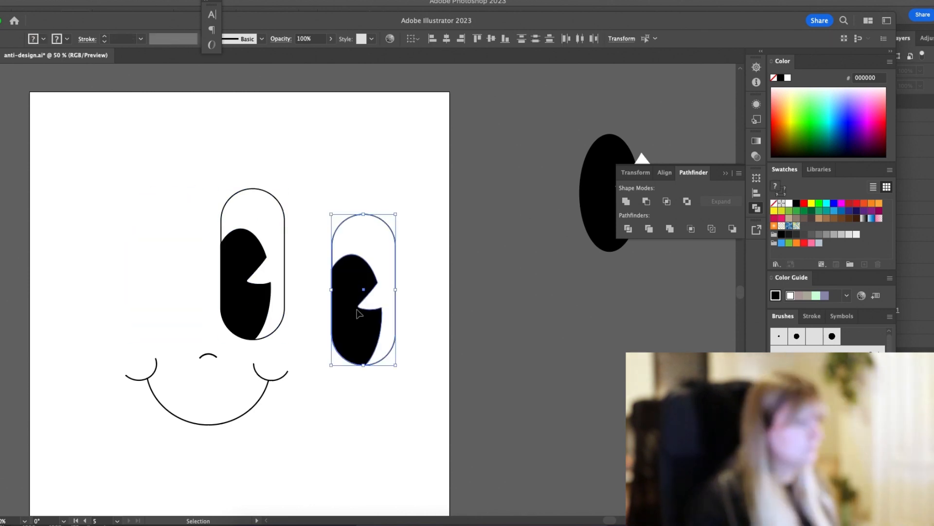
Move the copied pie-cut eye beside the other one and position the lower lip line and cheek dot.
left_click_drag(365, 287, 163, 285)
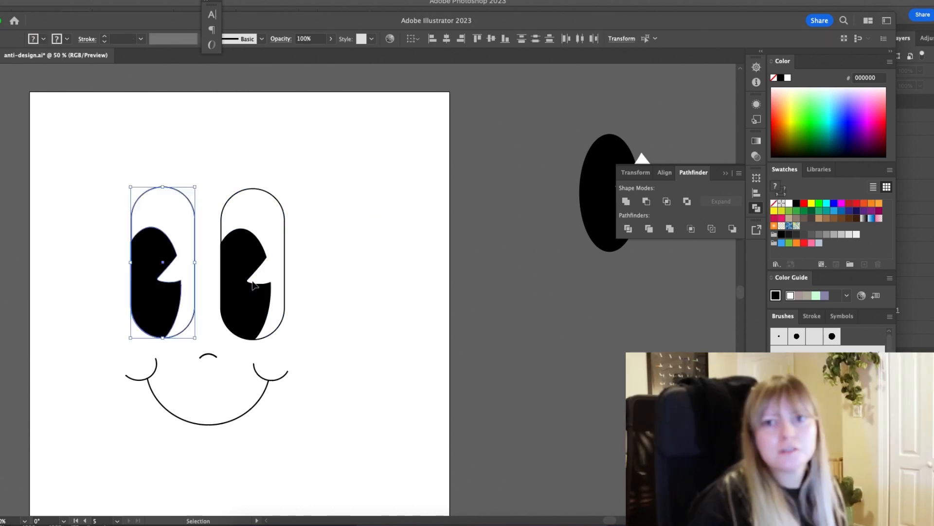
left_click(352, 284)
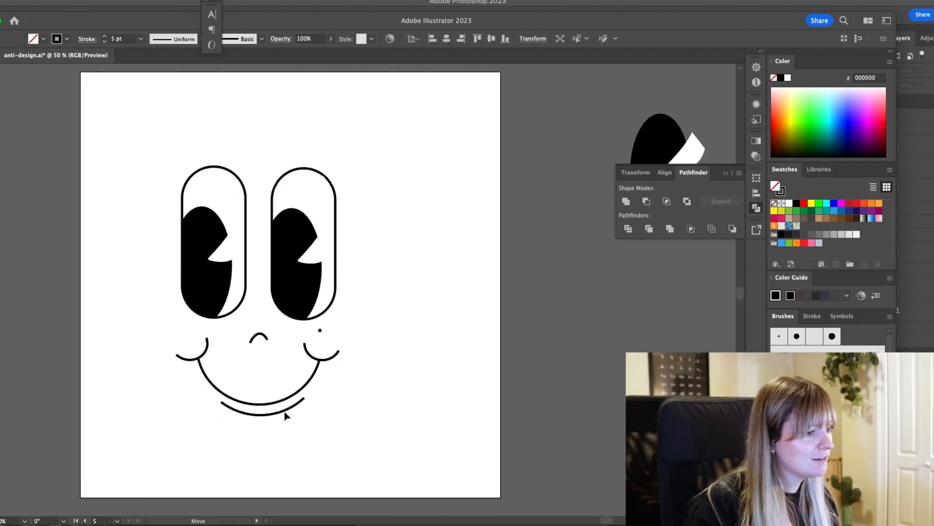
left_click(284, 412)
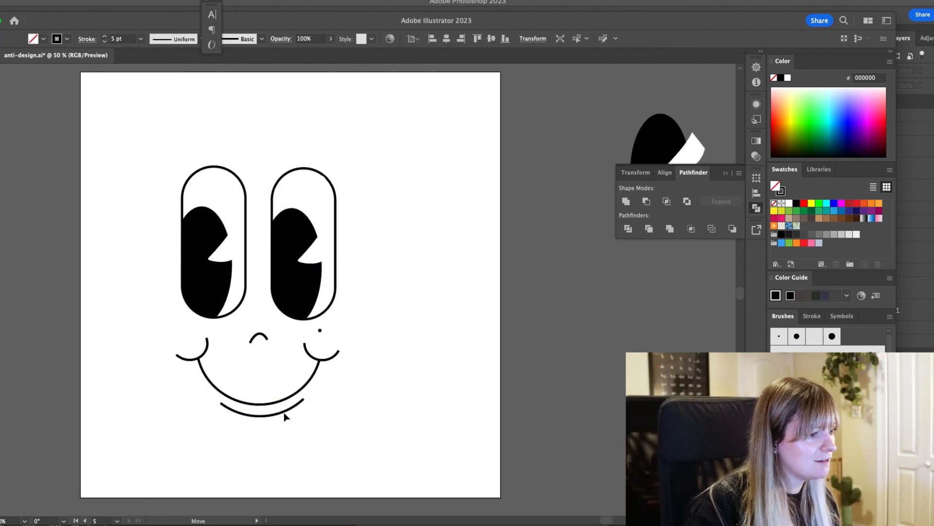
left_click(319, 331)
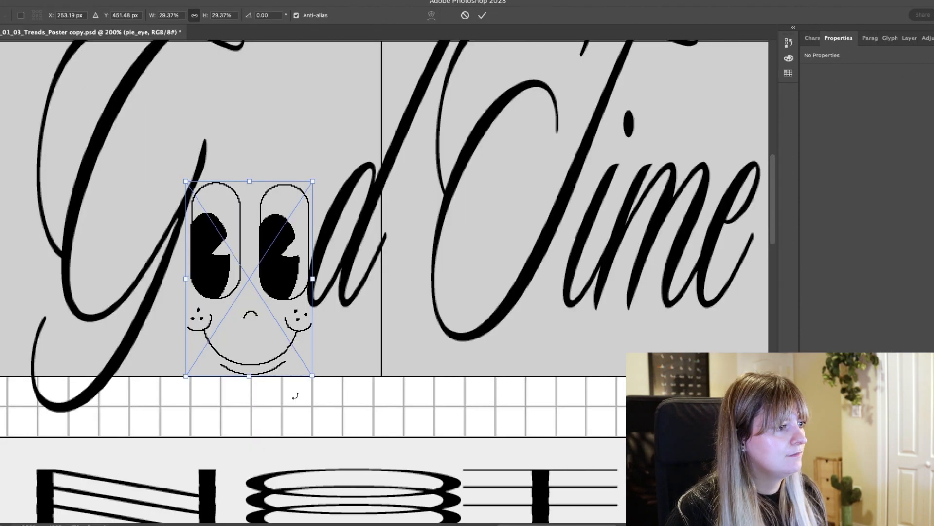
In Photoshop, scale the placed pie_eye face to about 32% and position it between the G and d of "Good".
left_click_drag(249, 384, 253, 402)
left_click_drag(268, 263, 271, 262)
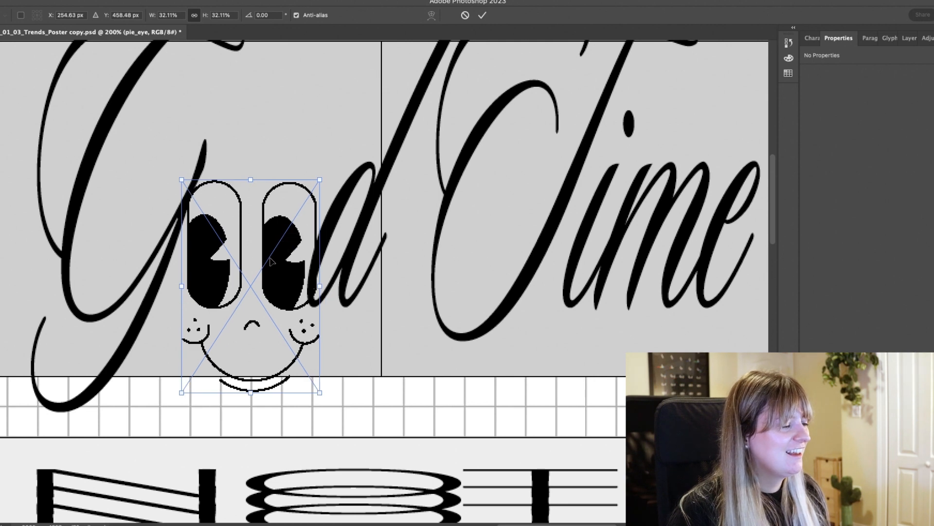
key("Return")
key("super+minus")
key("super+minus")
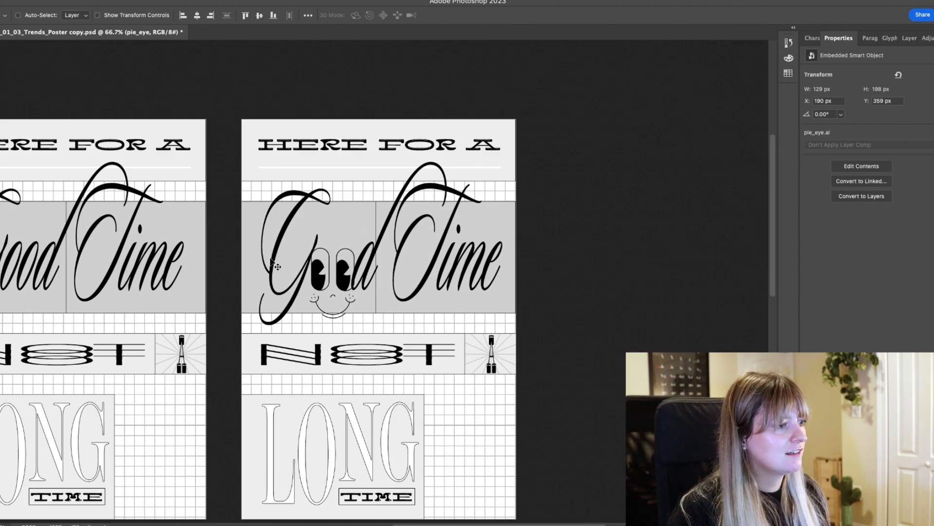
Check the fit of the pie_eye face between the G and d, and start a free transform on it.
key("super+plus")
key("super+plus")
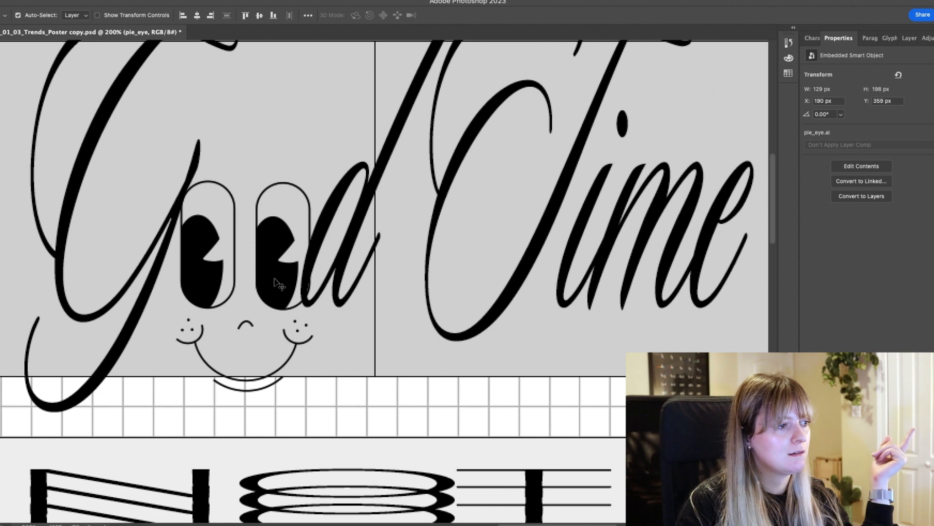
key("super+t")
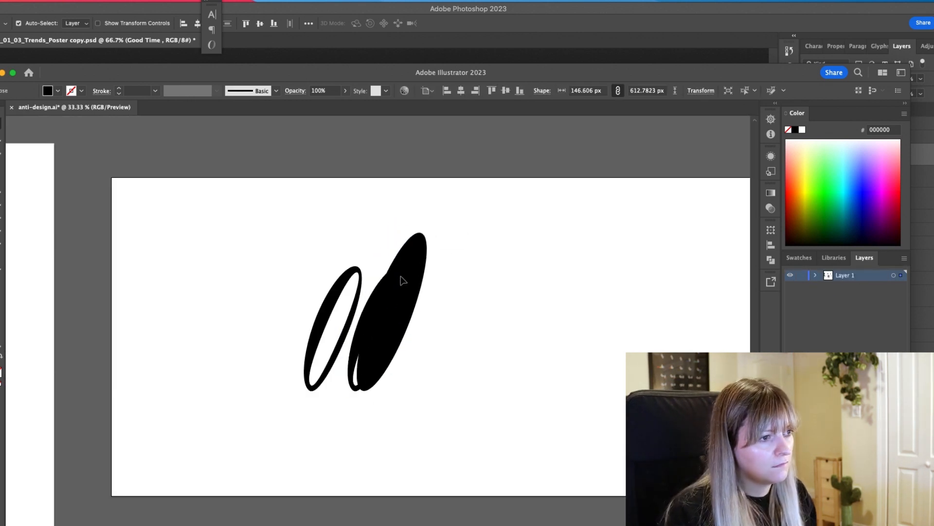
In Illustrator, shrink the black ellipse and fit it over the second slanted o outline.
left_click_drag(402, 276, 405, 270)
left_click_drag(395, 336, 379, 328)
left_click_drag(420, 267, 423, 268)
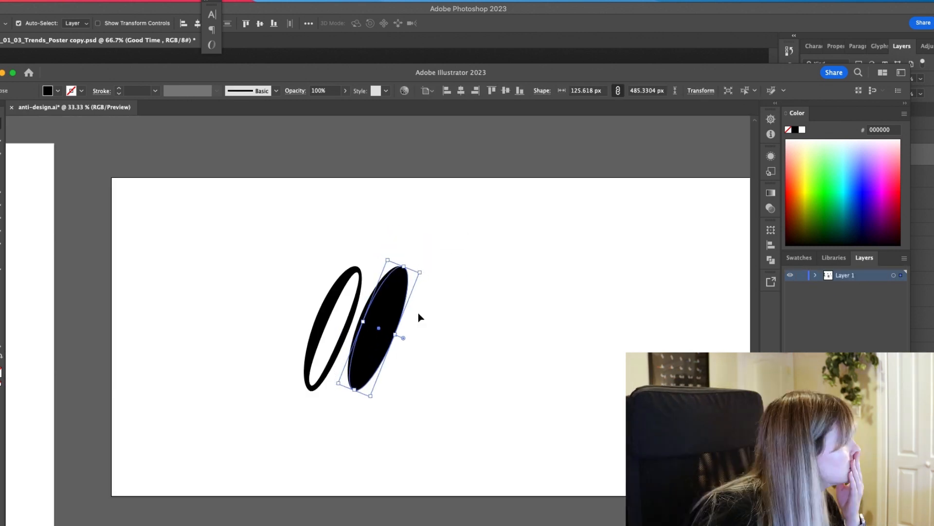
Place a wedge over the black ellipse and subtract it with Minus Front to form a pie-cut pupil.
left_click_drag(409, 315, 385, 356)
left_click_drag(408, 327, 665, 294)
left_click_drag(584, 375, 408, 335)
left_click(771, 260)
left_click(660, 253)
Delete the leftover pieces around the pie-cut pupils.
left_click_drag(408, 340, 606, 410)
left_click(403, 350)
key("Delete")
left_click(387, 317)
left_click_drag(360, 287, 365, 294)
left_click_drag(444, 305, 614, 465)
key("Delete")
Position the pie-cut pupil against the inner edge of the slanted o.
mouse_move(390, 320)
left_mouse_down()
mouse_move(342, 319)
mouse_move(376, 313)
left_mouse_up()
left_click(513, 363)
left_click(379, 322)
key("super+plus")
key("super+plus")
key("super+plus")
Enlarge the upper and lower pieces of the first pupil so their ends overlap the o outline.
left_click(409, 311)
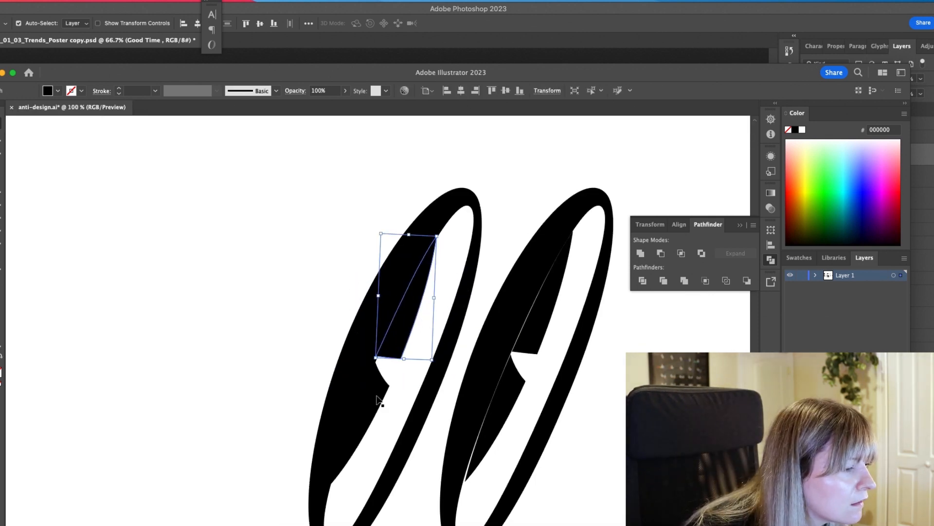
left_click(381, 405, "shift")
left_click_drag(436, 234, 457, 209)
scroll(458, 209, "down", 2)
left_click_drag(330, 465, 323, 505)
Reshape the pie cut of the first pupil by moving its inner anchor points.
key("a")
left_click(376, 360)
left_click_drag(371, 364, 373, 336)
left_click(419, 310)
left_click(452, 192)
left_click(526, 173)
scroll(526, 174, "right", 1)
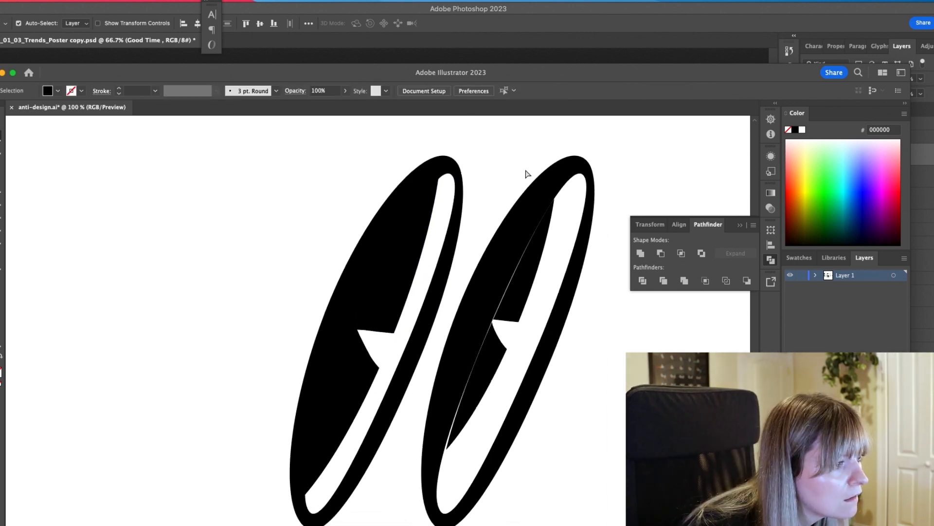
Adjust an anchor point of the second pupil to close the gap against the o outline.
key("super+minus")
key("super+minus")
key("super+minus")
key("super+minus")
key("super+plus")
key("super+plus")
left_click(348, 311)
key("a")
left_click(418, 301)
left_click_drag(419, 301, 413, 303)
left_click(535, 243)
Bring the finished slanted eyes from anti-design.ai into pie_eye.ai and place them above the smile.
key("super+minus")
key("super+minus")
key("super+minus")
key("super+minus")
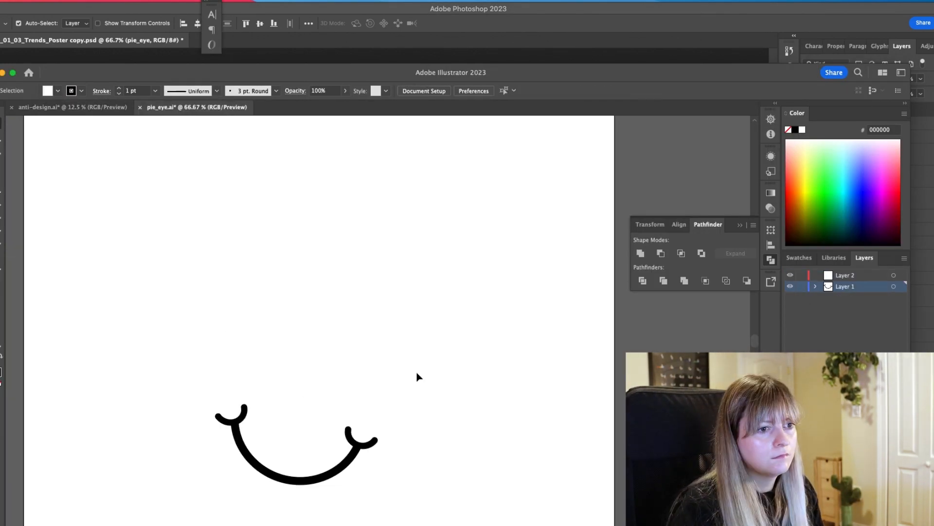
left_click(104, 106)
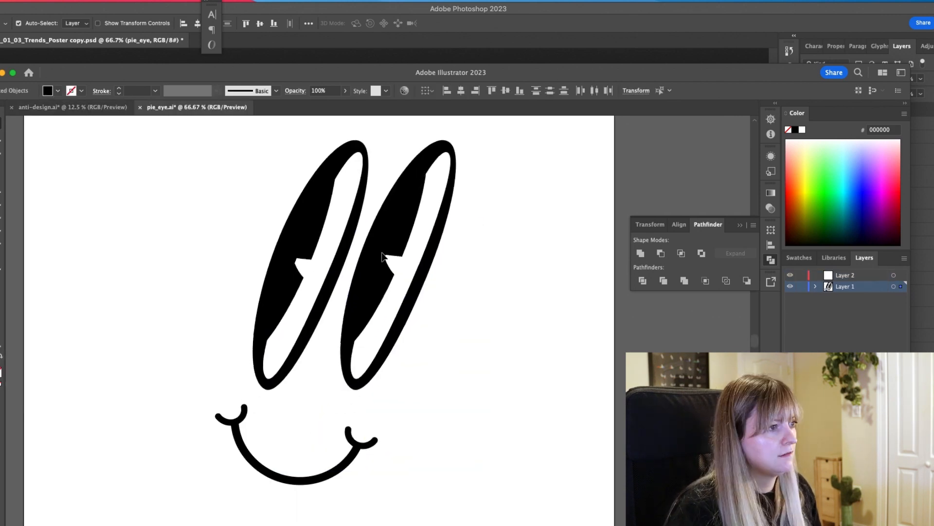
scroll(468, 333, "up", 1)
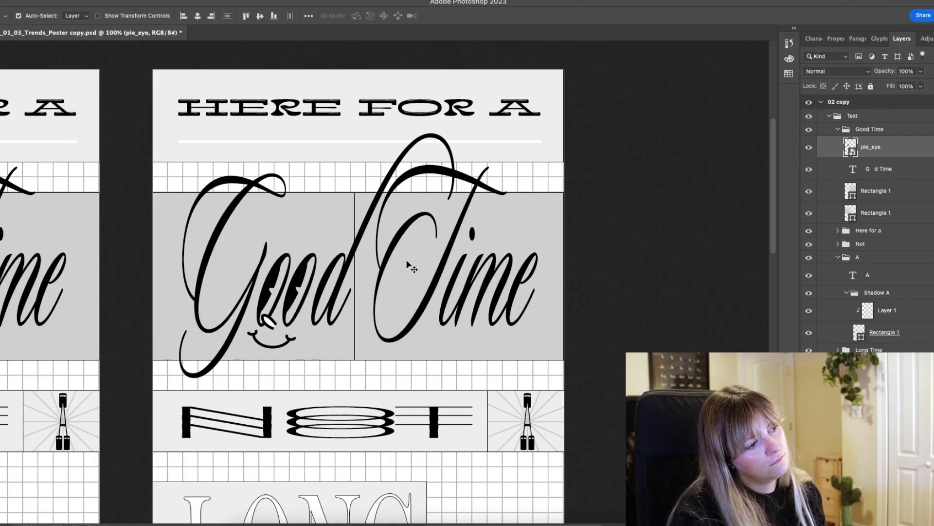
Back in Illustrator, add an eyelash above an eye, paste copies of it and arrange them over the slanted eyes.
left_click(559, 523)
left_click(312, 221)
left_click_drag(319, 189, 340, 156)
key("v")
key("super+v")
mouse_move(380, 339)
left_mouse_down()
mouse_move(293, 227)
mouse_move(290, 209)
mouse_move(336, 225)
left_mouse_up()
key("super+v")
left_click_drag(342, 209, 312, 211)
key("a")
key("v")
left_click(325, 213)
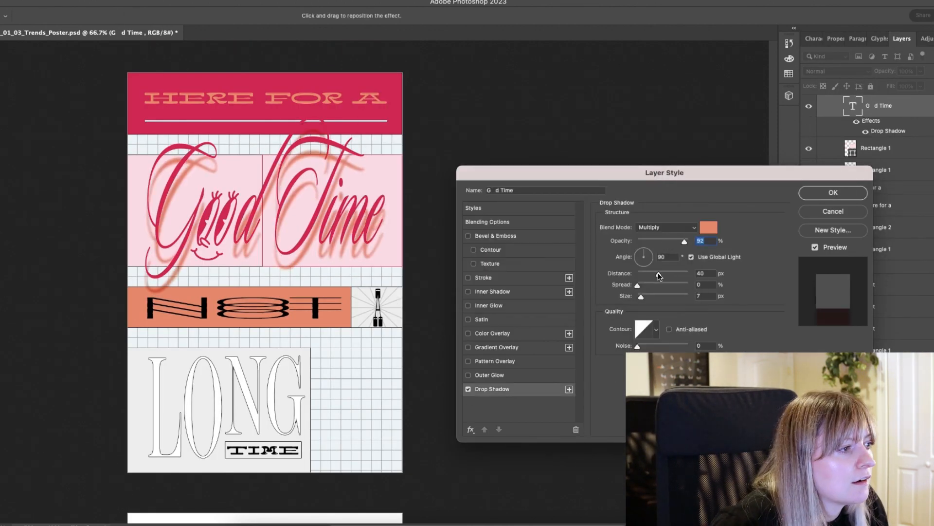
Try Dissolve, Saturation and other blend modes for the drop shadow of the Good Time text.
left_click(665, 227)
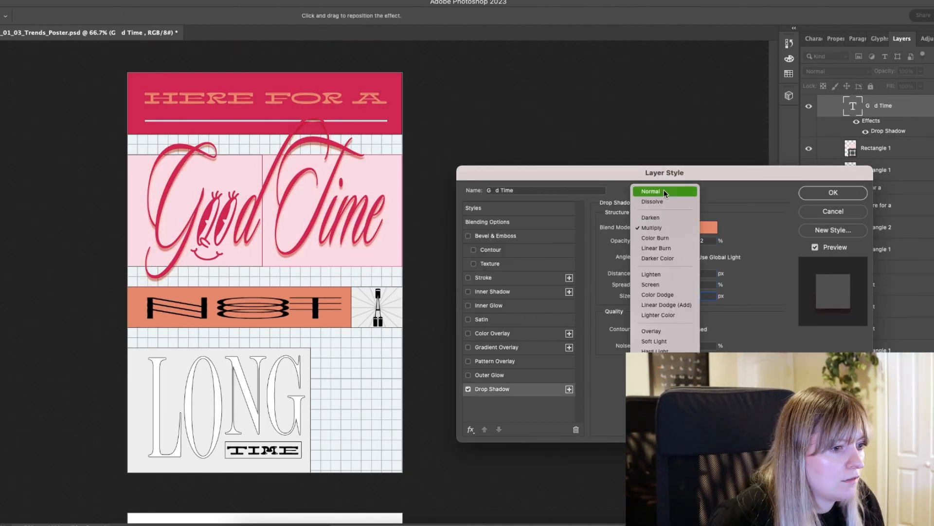
left_click(663, 201)
left_click(679, 228)
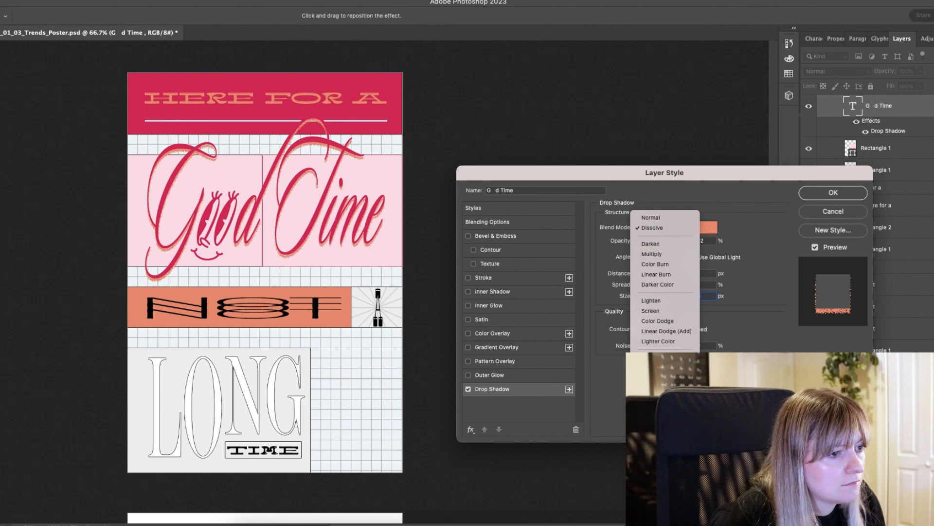
left_click(655, 455)
left_click(665, 228)
left_click(663, 264)
left_click(665, 227)
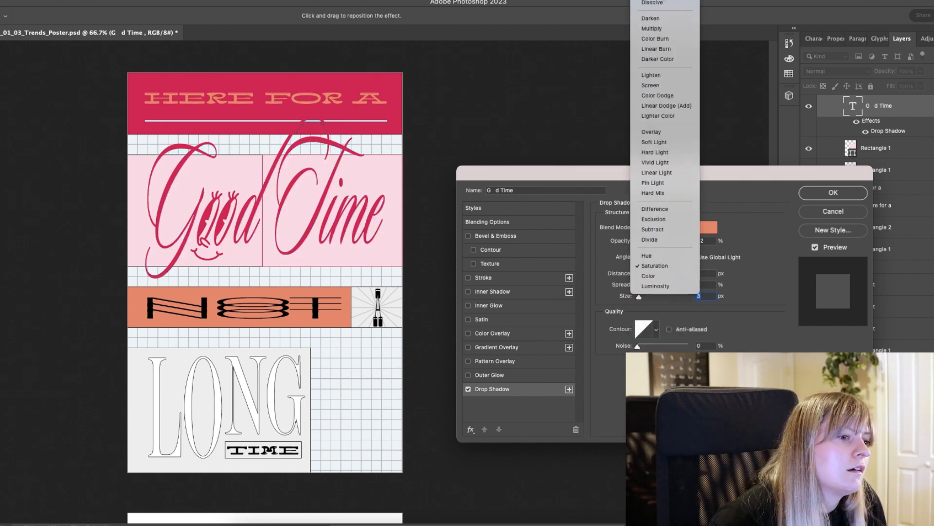
Set the Good Time drop shadow to Dissolve with a distance of 2 px and apply it.
left_click(654, 7)
left_click_drag(642, 274, 638, 274)
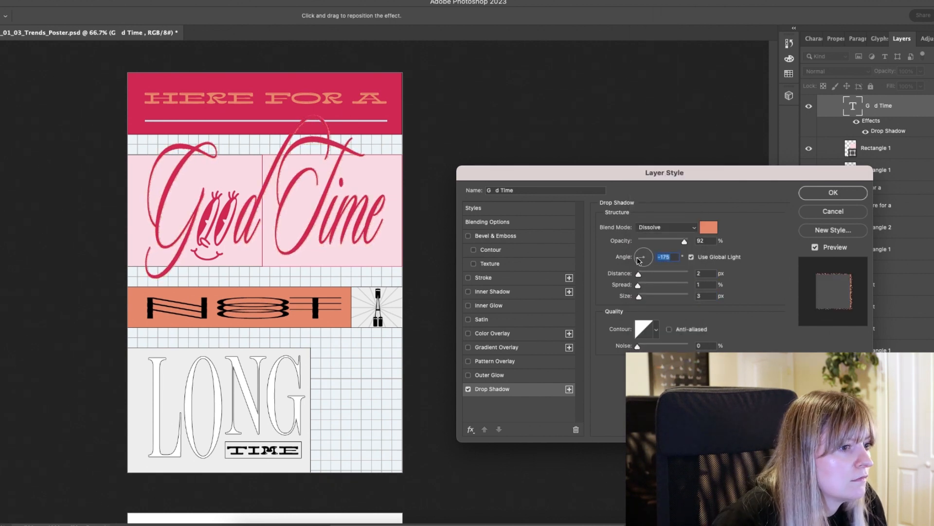
key("Return")
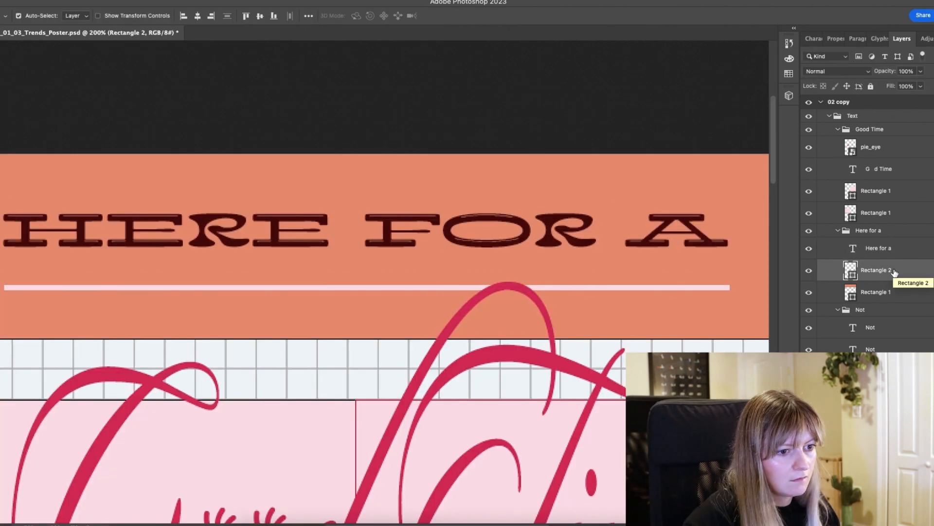
Nudge the pale line and the "Here for a" text down within the orange header.
key("shift+Down")
key("Down")
key("Down")
key("Down")
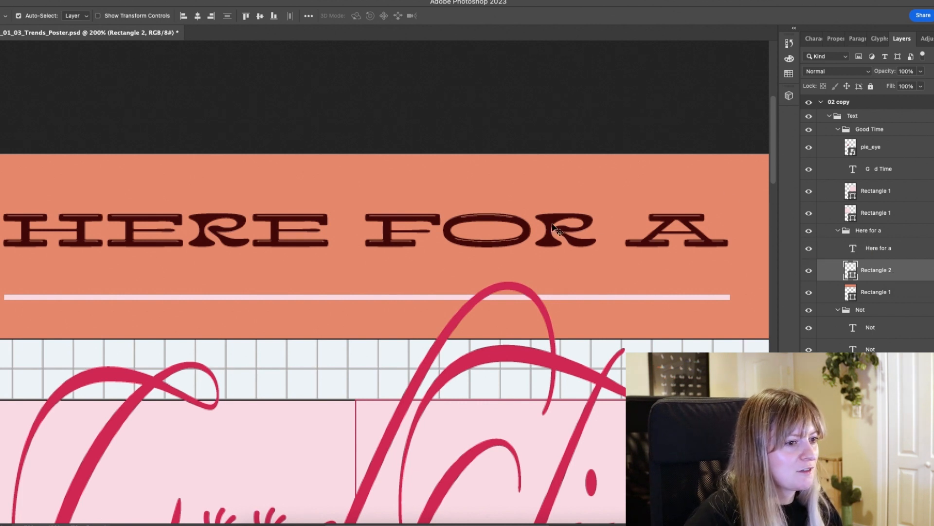
left_click(531, 233)
key("shift+Down")
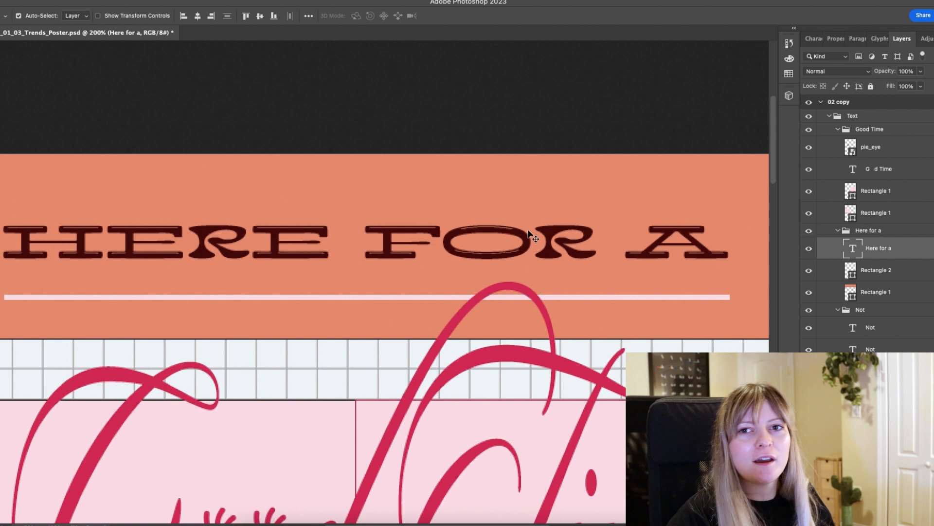
Duplicate the pale line (Rectangle 2) beneath the "Here for a" text.
scroll(530, 234, "down", 3)
scroll(531, 234, "left", 1)
scroll(531, 234, "up", 2)
left_click(886, 274)
scroll(886, 273, "down", 1)
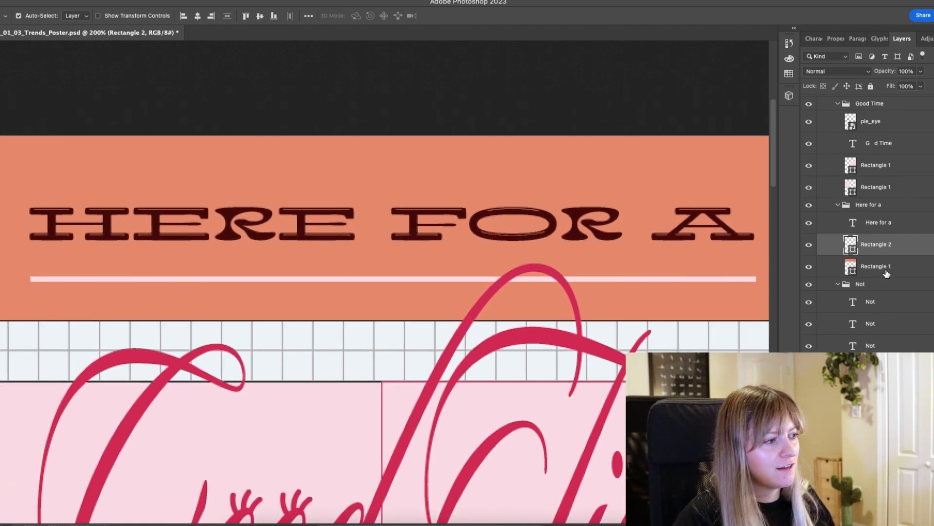
key("ctrl+j")
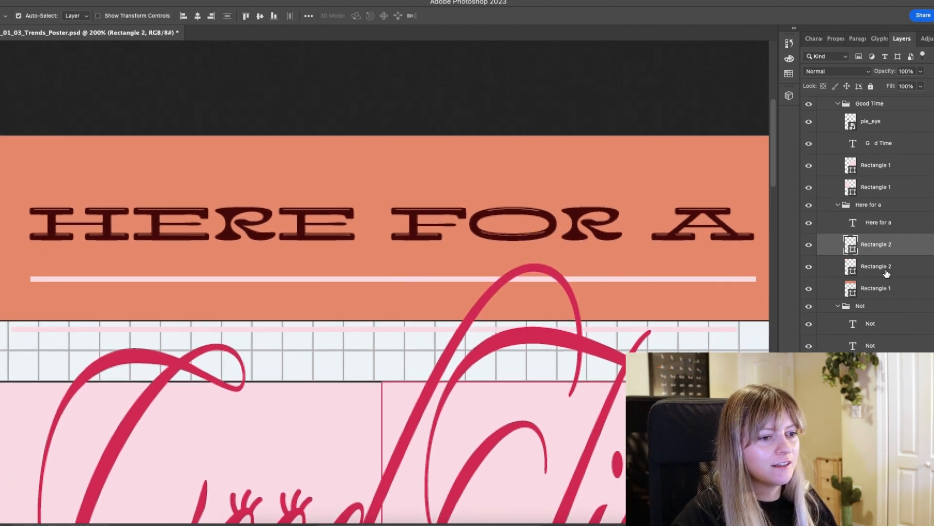
Move the duplicated line above the "Here for a" text, at X 388 px and Y 40.5 px.
key("ctrl+t")
key("shift+Up")
key("shift+Up")
key("shift+Up")
key("shift+Up")
key("shift+Up")
key("shift+Up")
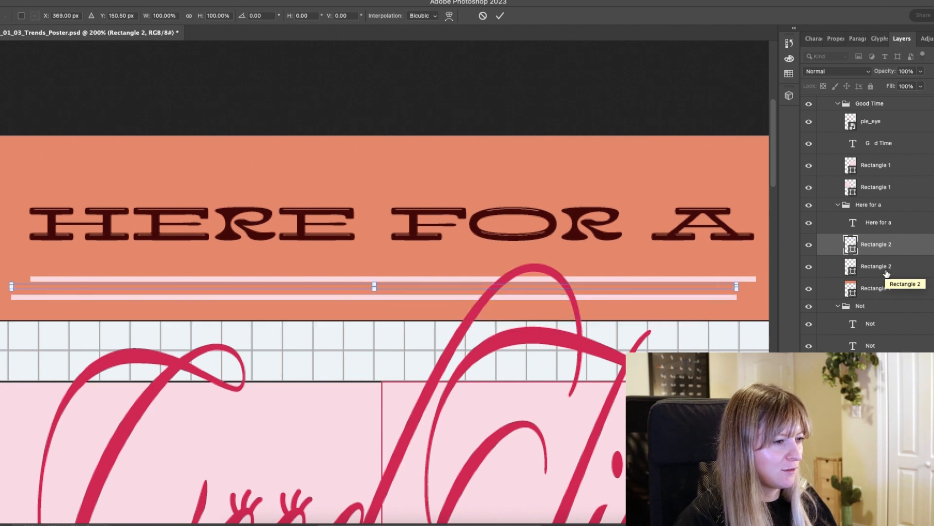
key("shift+Up")
key("shift+Up")
key("shift+Up")
key("shift+Up")
key("shift+Up")
key("shift+Up")
key("shift+Up")
key("shift+Up")
key("shift+Up")
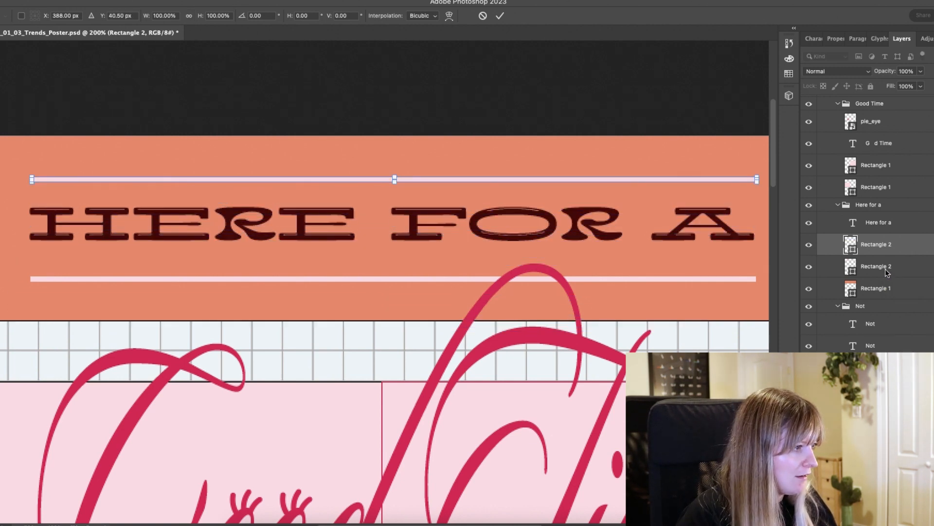
key("Return")
Select the "Here for a" text together with its two pale lines.
key("ctrl+minus")
key("ctrl+minus")
left_click(487, 226)
scroll(486, 225, "down", 3)
scroll(487, 225, "left", 3)
left_click(873, 251)
left_click(890, 229, "shift")
left_click(890, 265, "shift")
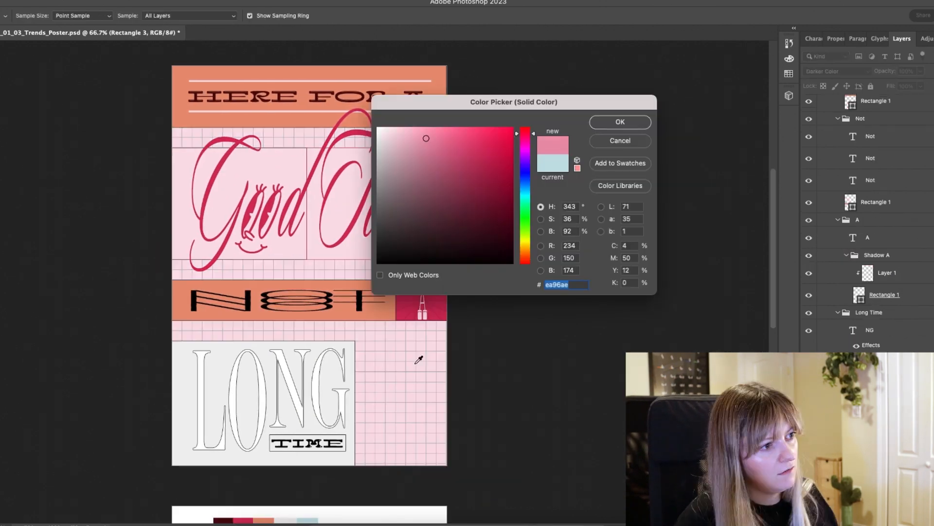
Recolour the grid's Rectangle 3 to pink #ea96ae and the Good cell to light blue #c5e1e4.
left_click(620, 121)
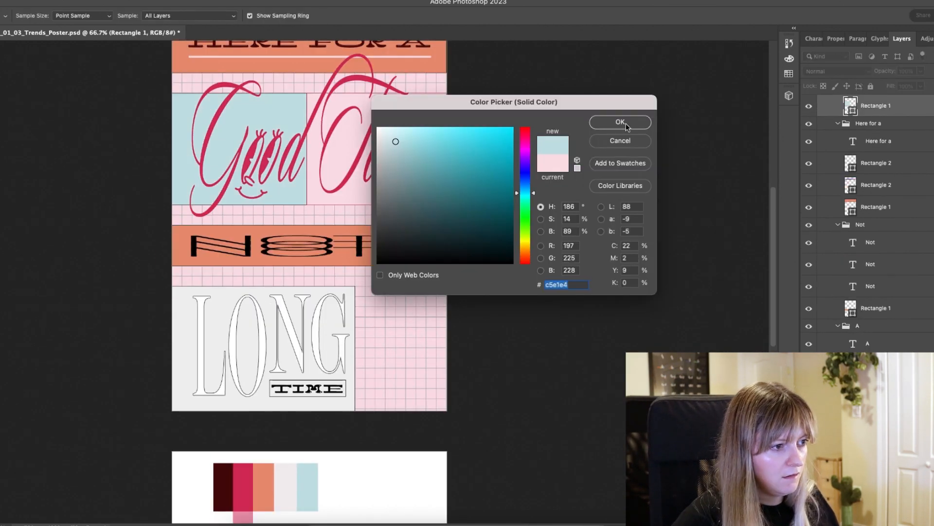
left_click(620, 122)
left_click(382, 127)
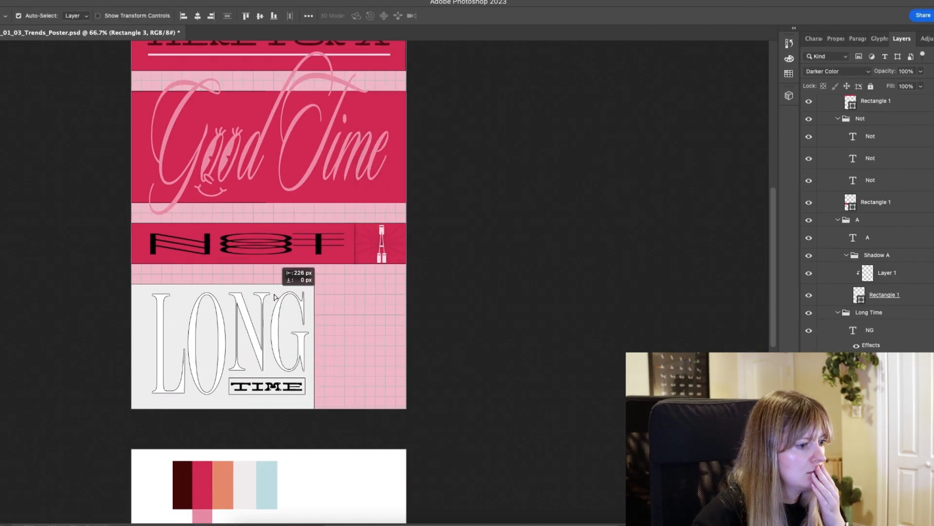
Try the Normal and Difference blend modes on the grid's colour rectangle.
left_click(837, 71)
left_click(828, 7)
left_click(837, 71)
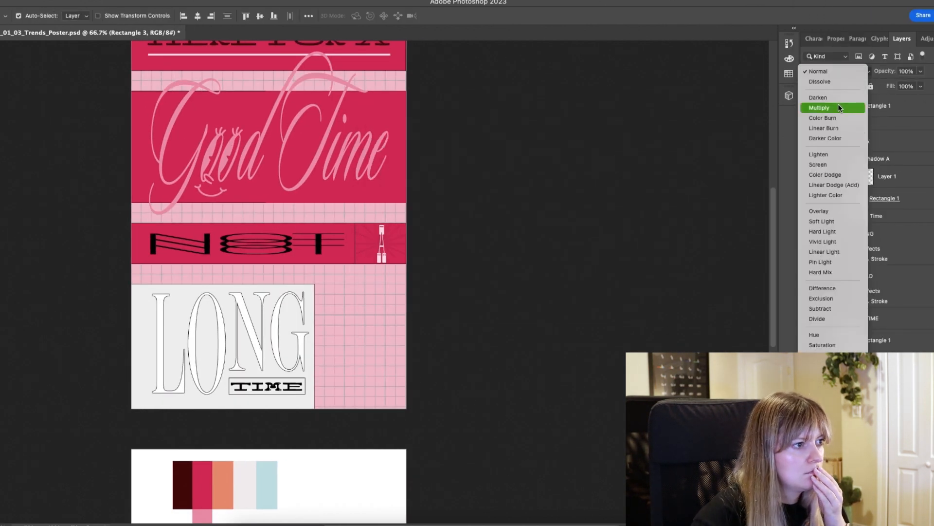
left_click(828, 290)
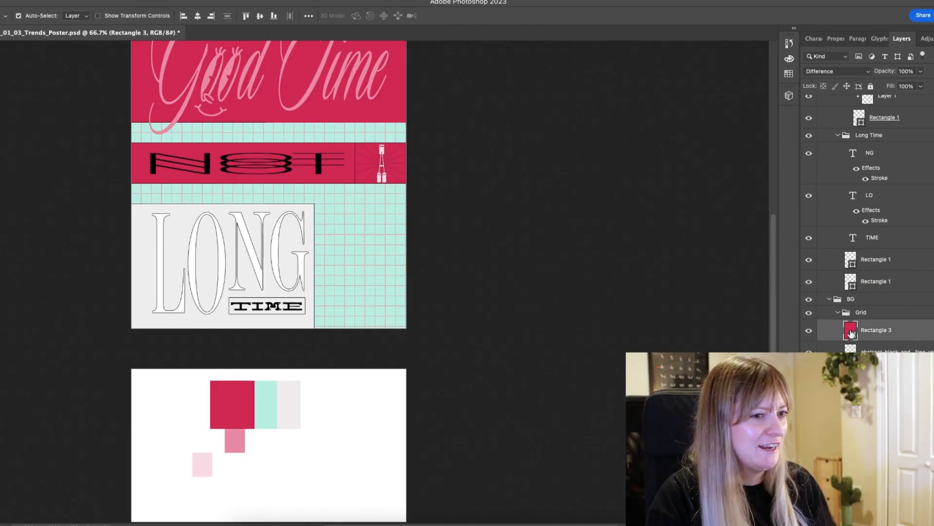
left_click(837, 71)
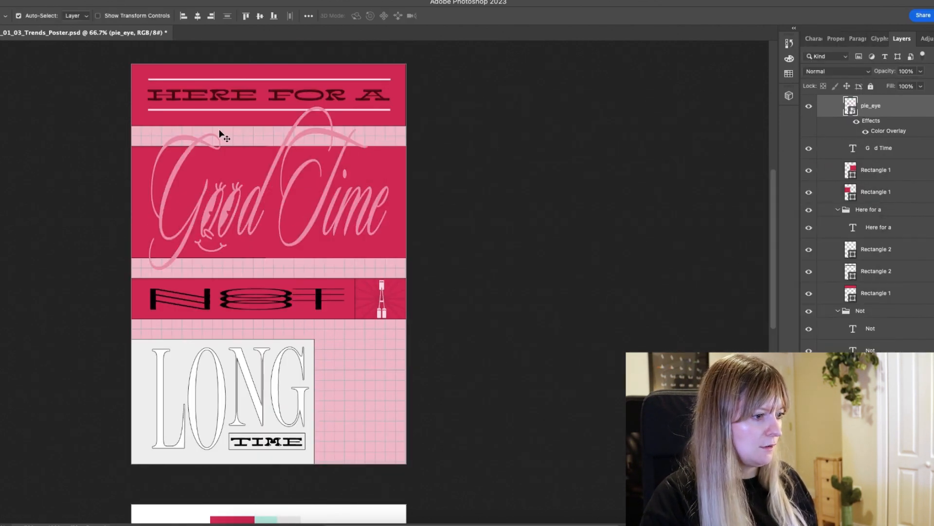
left_click(401, 177)
left_click(870, 71)
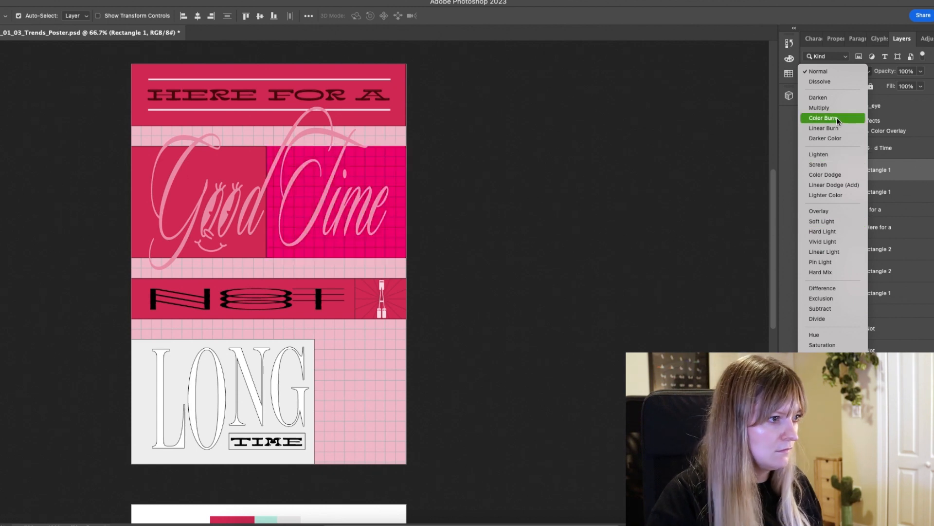
key("Escape")
Recolour the Time cell's rectangle very pale pink and sample a colour from the artwork for the Good Time lettering.
double_click(851, 170)
left_click_drag(489, 152, 361, 104)
key("Return")
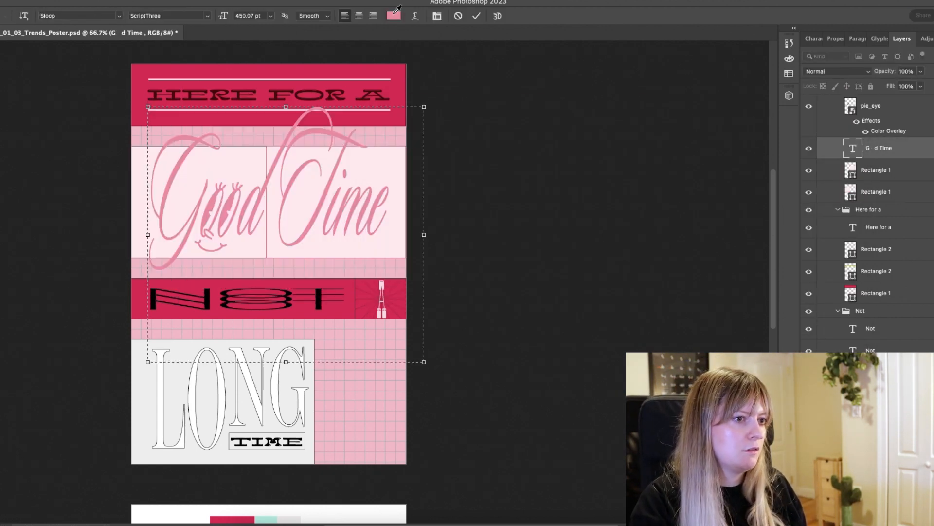
left_click(230, 208)
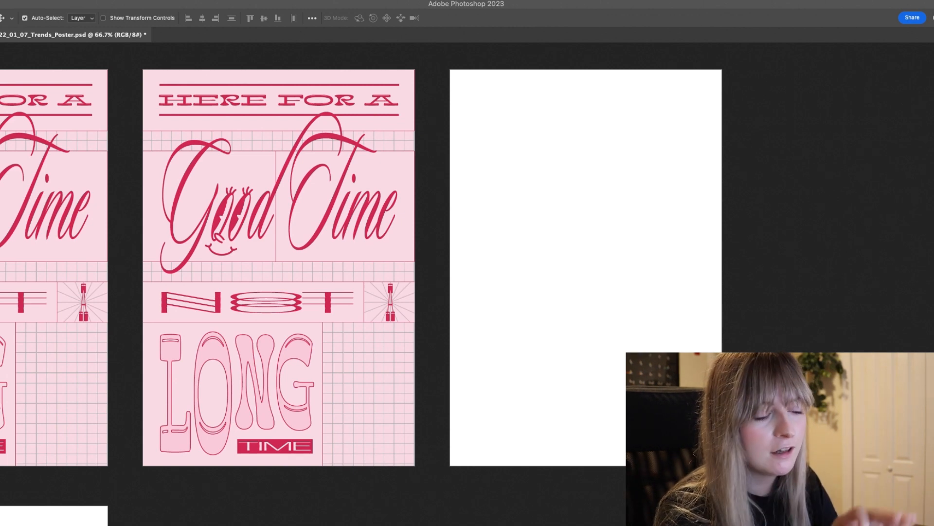
Show the layers and examine how the G of "LONG" is set up in the second poster.
scroll(252, 367, "left", 5)
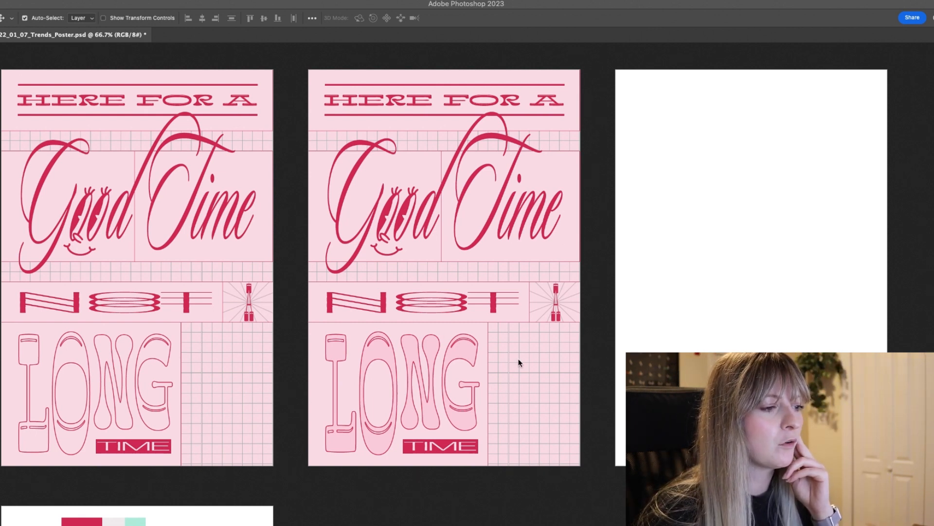
key("F7")
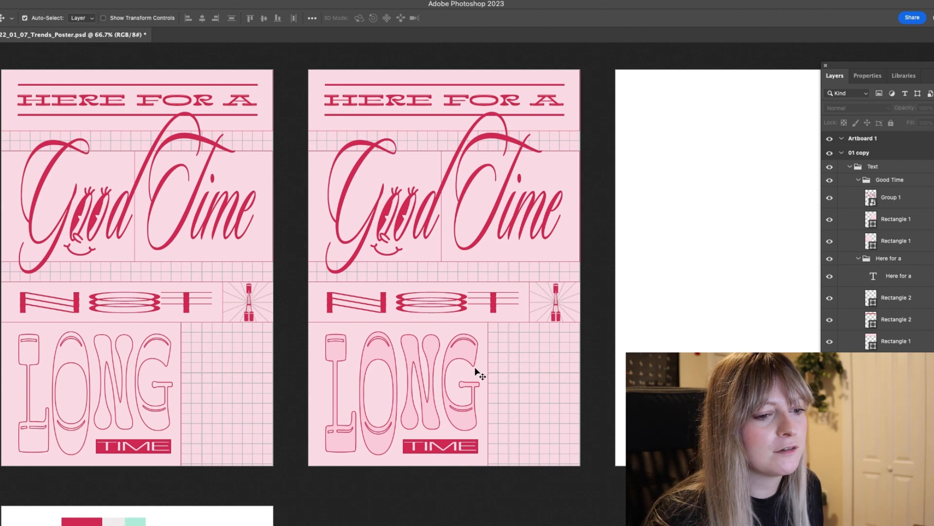
left_click(466, 413)
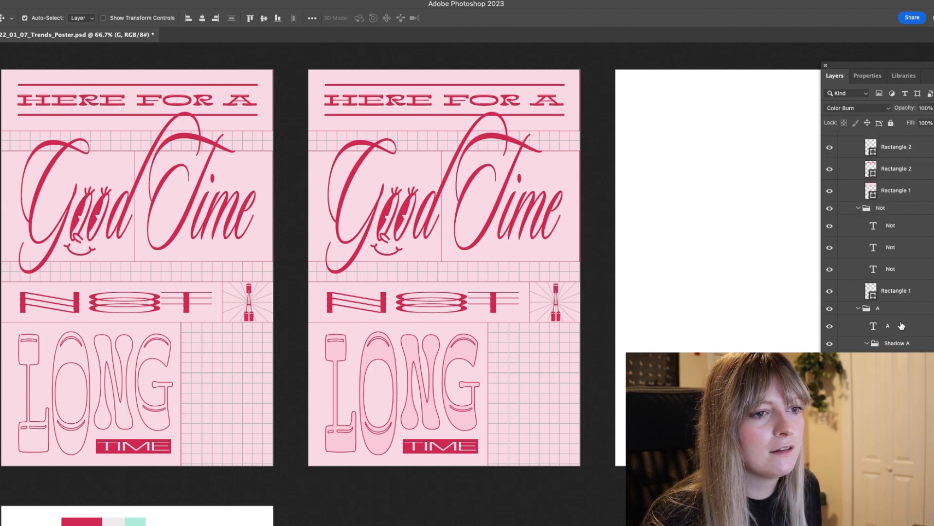
scroll(898, 323, "up", 5)
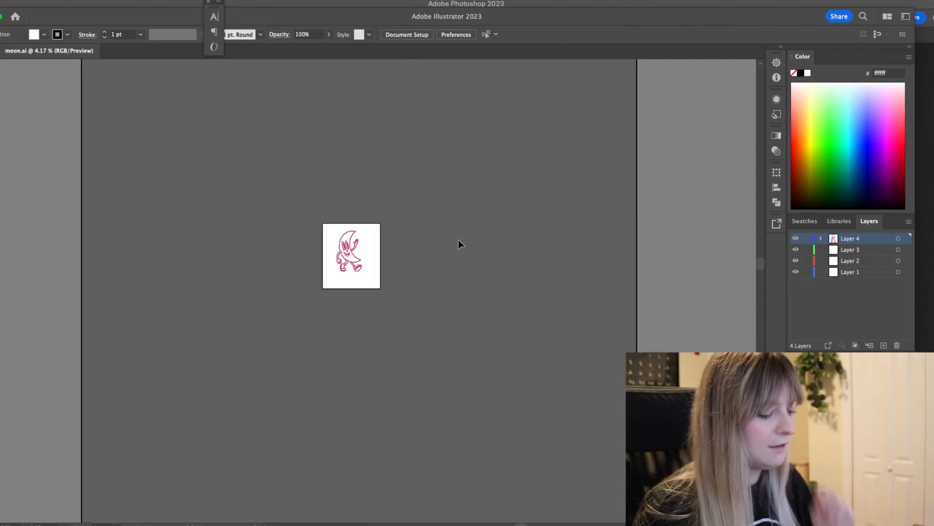
In Illustrator, select the whole walking moon character in moon.ai.
key("super+equal")
key("super+equal")
key("super+equal")
key("super+equal")
left_click_drag(445, 201, 523, 332)
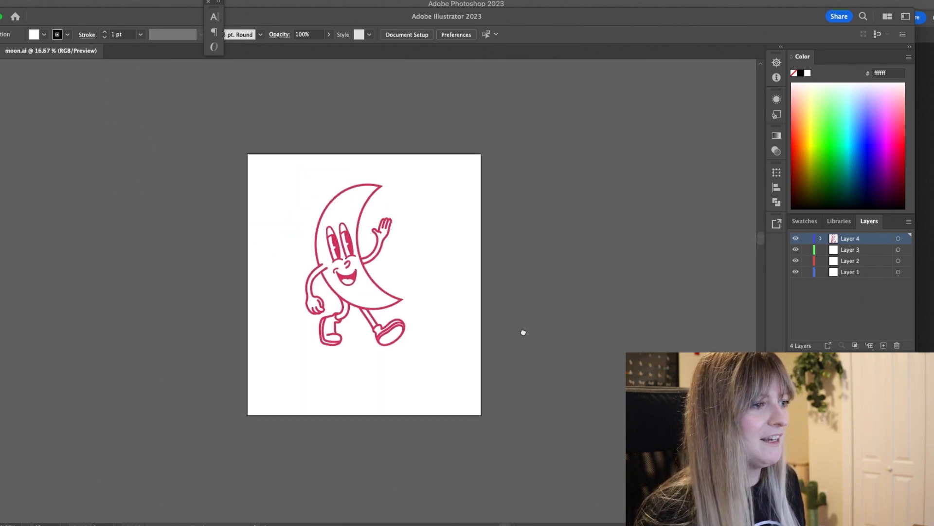
key("super+a")
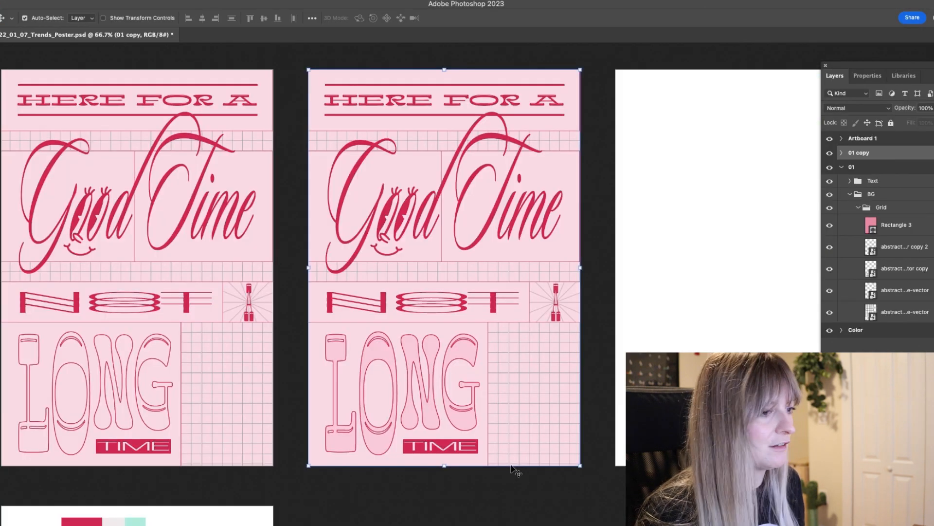
Try the walking moon character in the second poster's empty grid cell, scaled down to about 47%.
key("super+v")
left_click_drag(449, 364, 537, 364)
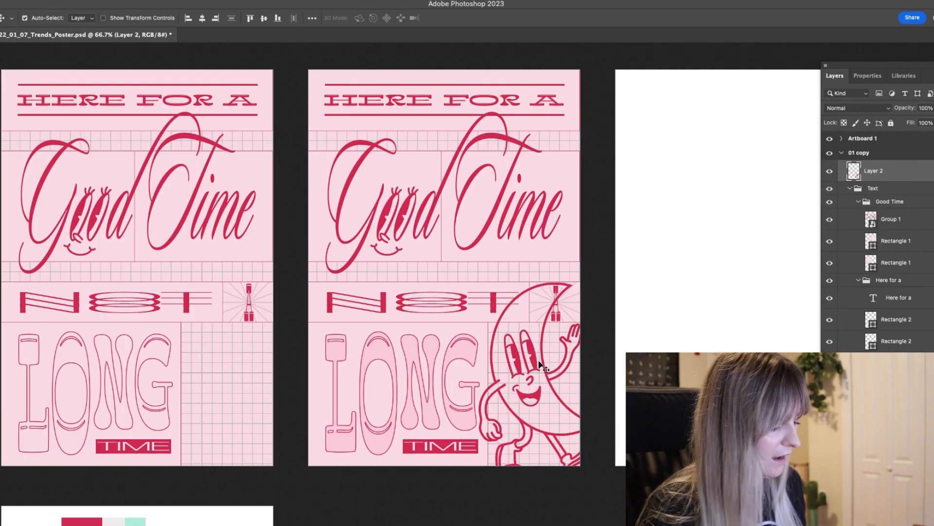
key("super+t")
left_click_drag(541, 282, 540, 387)
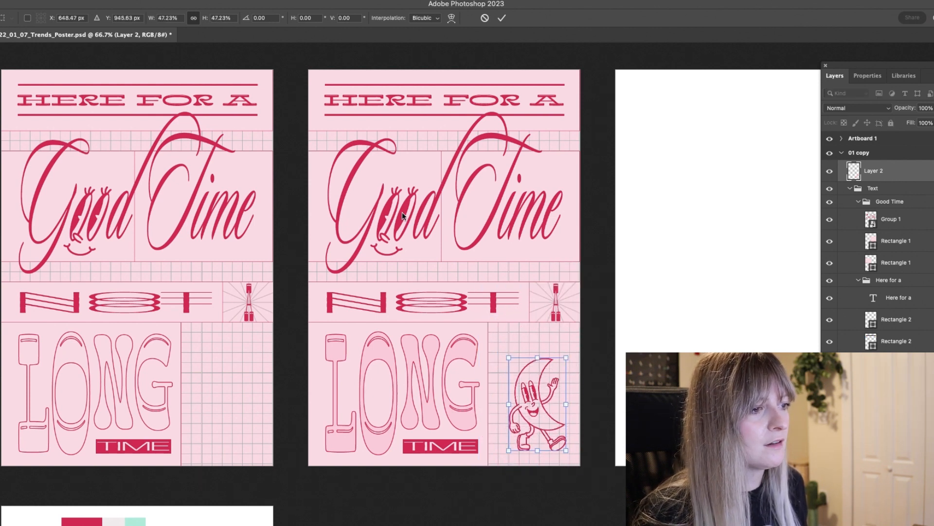
left_click_drag(536, 356, 535, 235)
mouse_move(525, 324)
left_mouse_down()
mouse_move(449, 222)
mouse_move(522, 336)
mouse_move(520, 358)
mouse_move(537, 379)
mouse_move(511, 363)
mouse_move(503, 328)
mouse_move(489, 327)
mouse_move(513, 336)
left_mouse_up()
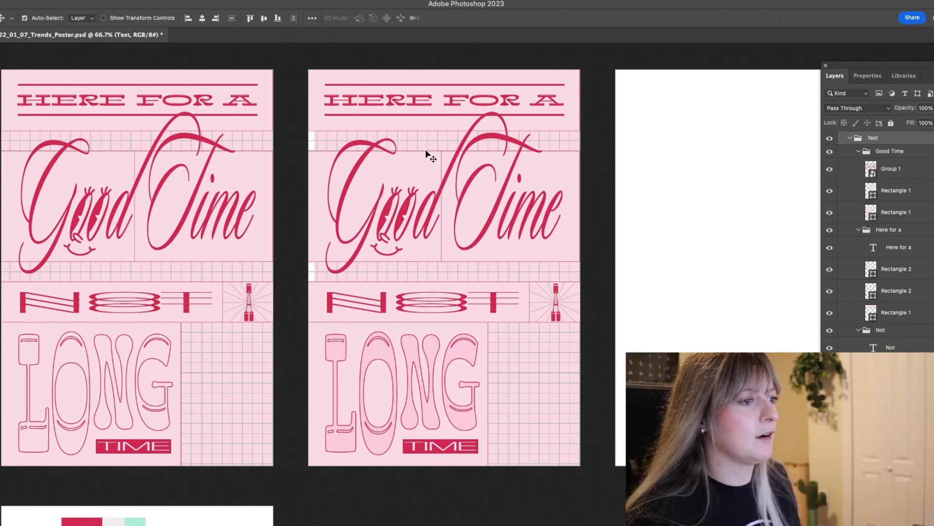
Collapse the Here for a, Not, A and Long Time groups of the second poster, leaving only Good Time expanded.
left_click(431, 144)
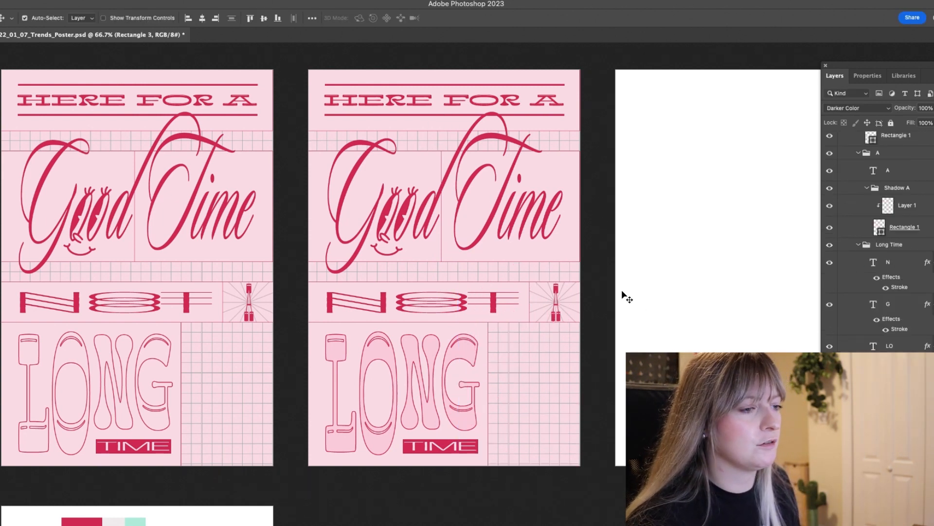
left_click(515, 181)
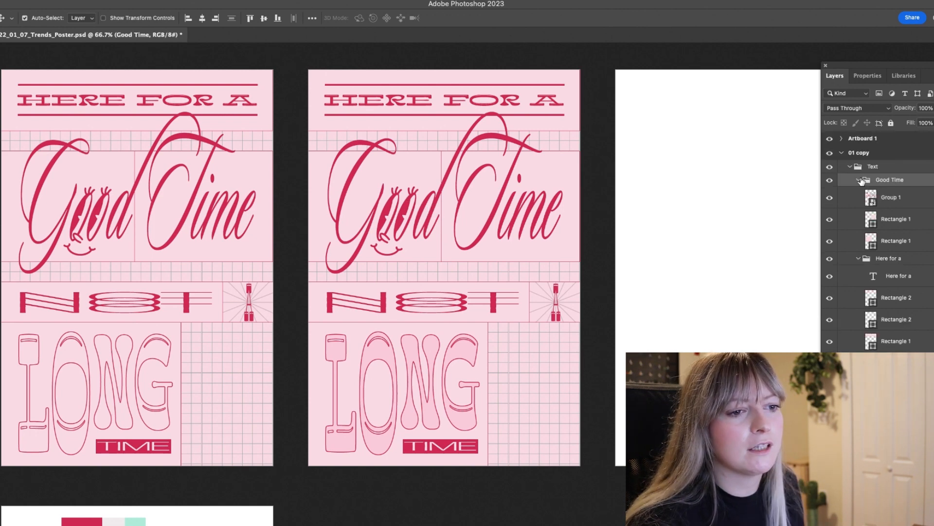
left_click(858, 179)
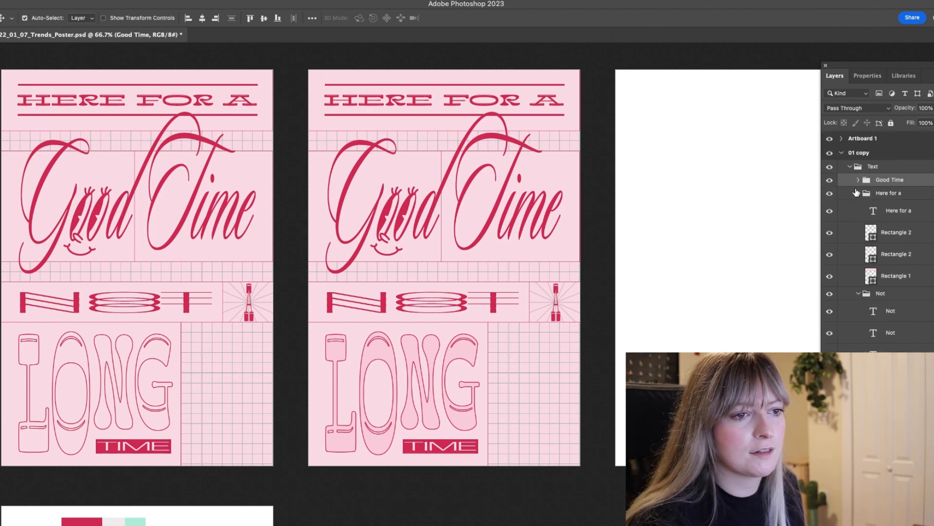
left_click(858, 192)
left_click(869, 206)
left_click(858, 206)
left_click(858, 219)
left_click(858, 233)
left_click(876, 180)
left_click(858, 180)
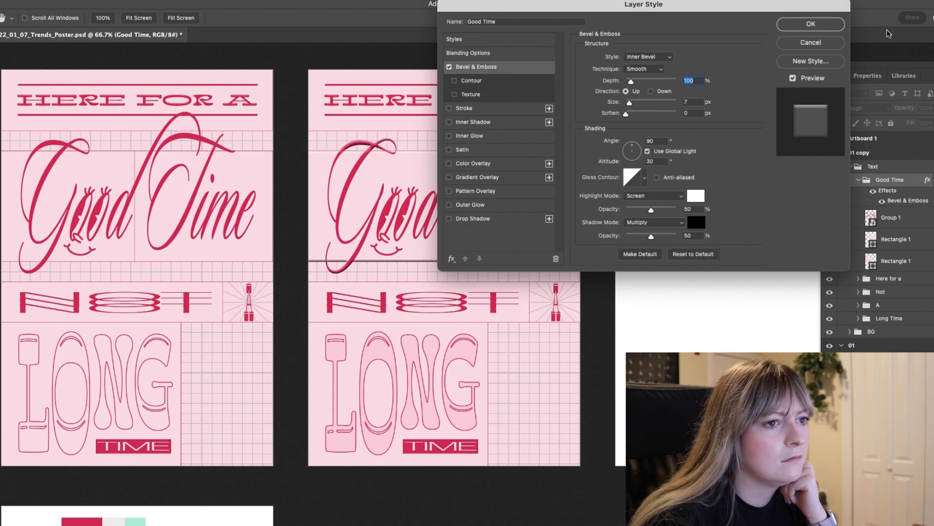
Apply Bevel & Emboss to the Good Time lettering with a dark red shadow colour.
key("Return")
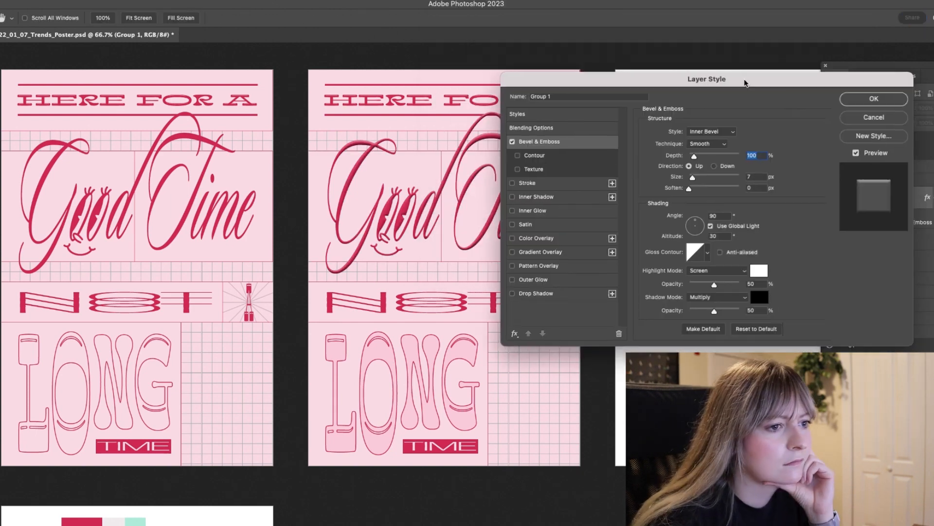
left_click(761, 298)
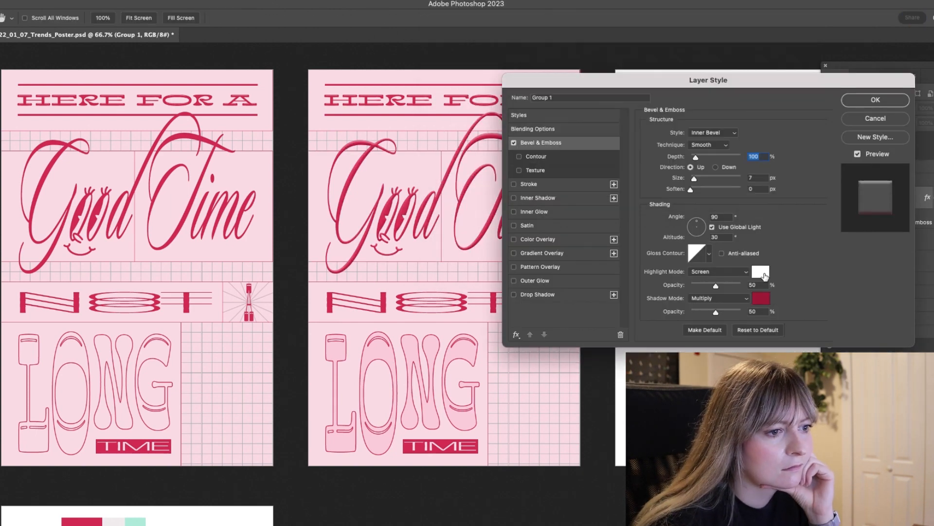
mouse_move(796, 279)
left_mouse_down()
mouse_move(819, 281)
mouse_move(814, 291)
mouse_move(797, 286)
left_mouse_up()
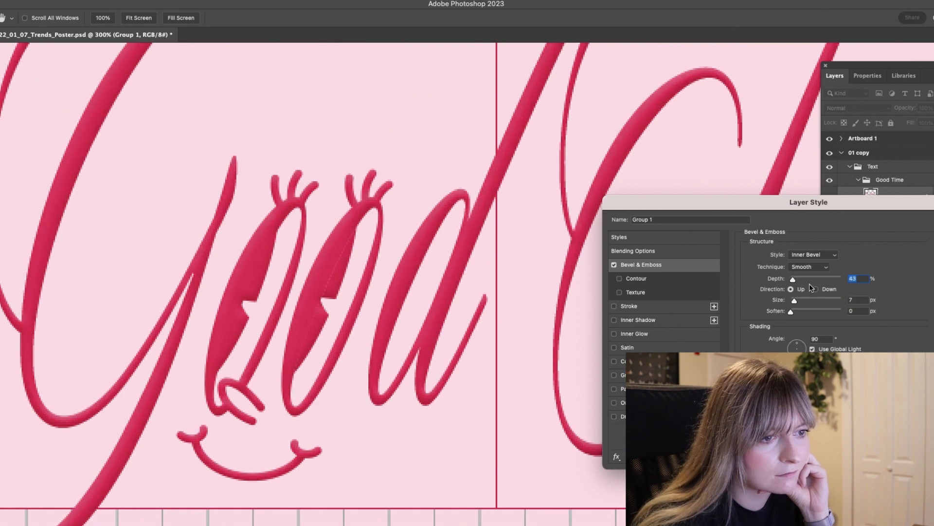
Set the Good Time bevel to Emboss style with 240% depth, 14 px size, 16 px soften and a 153° angle.
left_click(824, 267)
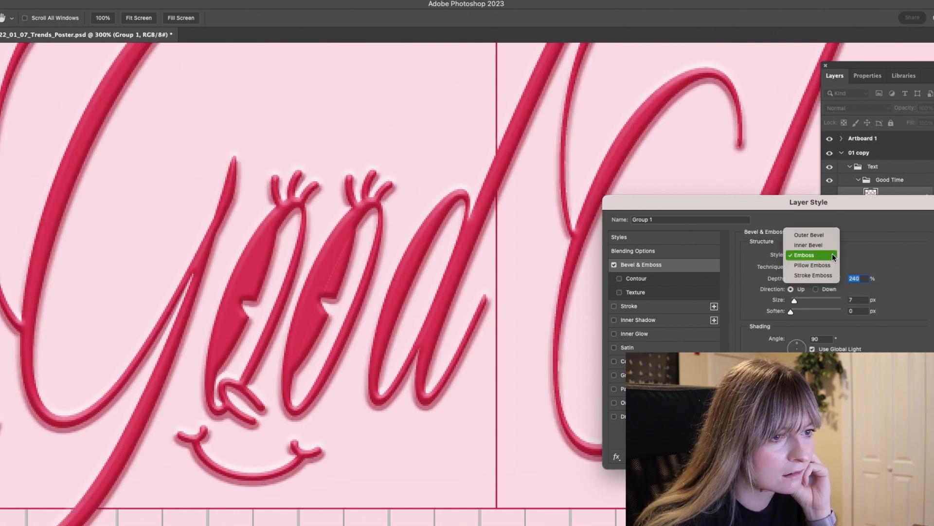
left_click(835, 255)
left_click(830, 244)
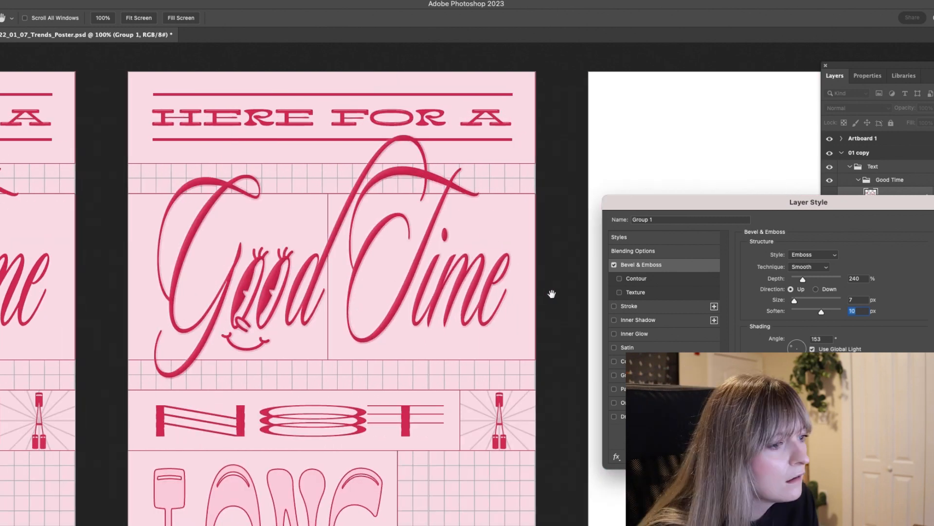
left_click_drag(795, 300, 790, 305)
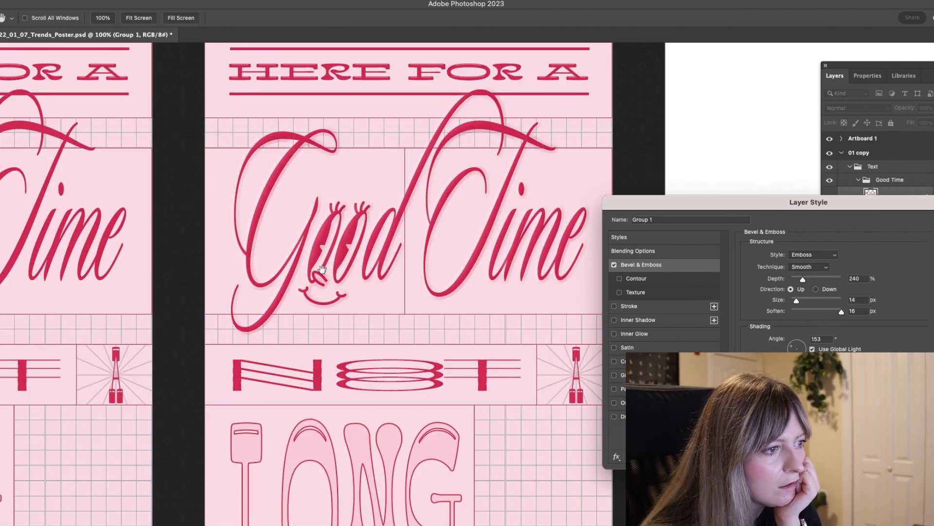
Try the Stroke, Inner Shadow and Inner Glow effects on the Good Time lettering.
left_click(614, 306)
left_click(614, 306)
left_click(615, 320)
left_click(614, 320)
left_click(613, 334)
left_click(613, 333)
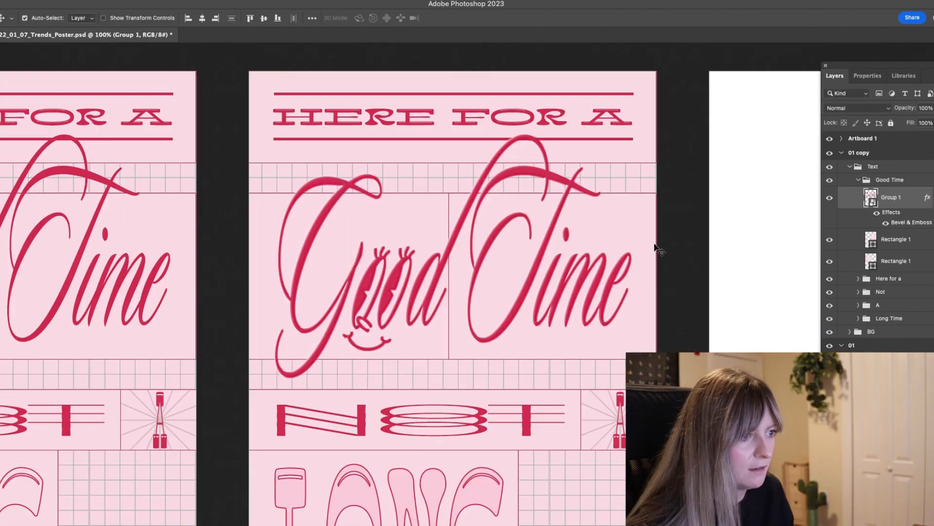
Group the LONG letter layers inside the Long Time group and name the new group Long.
scroll(657, 248, "down", 5)
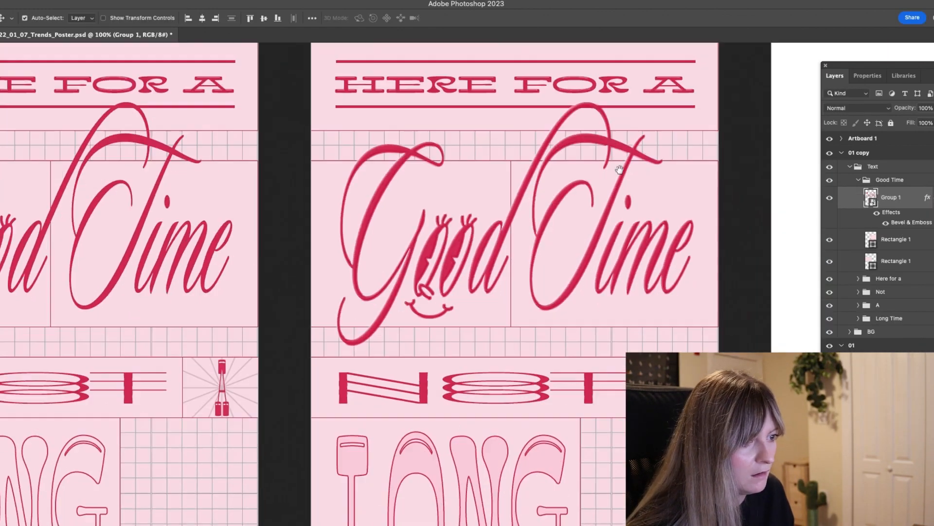
left_click(889, 318)
left_click(858, 318)
double_click(897, 286)
type("Long")
key("Return")
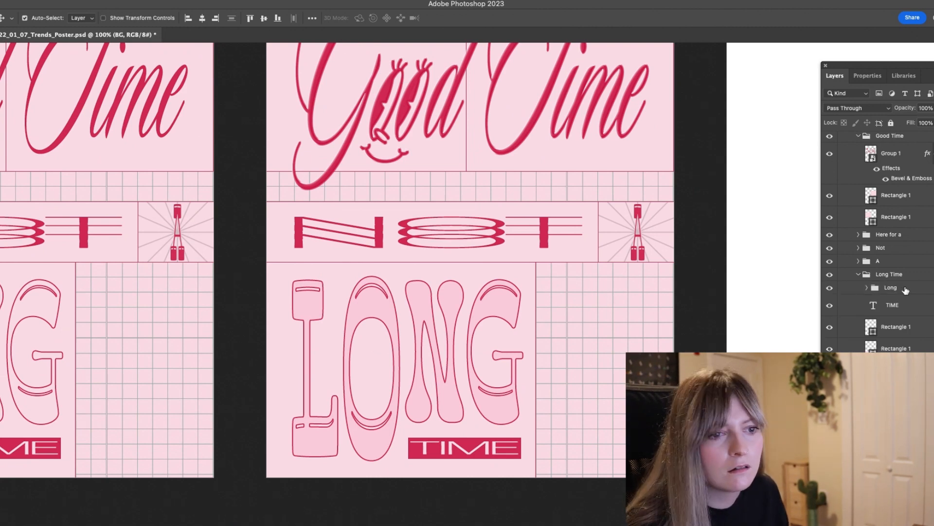
Convert the Long group into a single smart object.
right_click(904, 290)
left_click(854, 197)
left_click(857, 107)
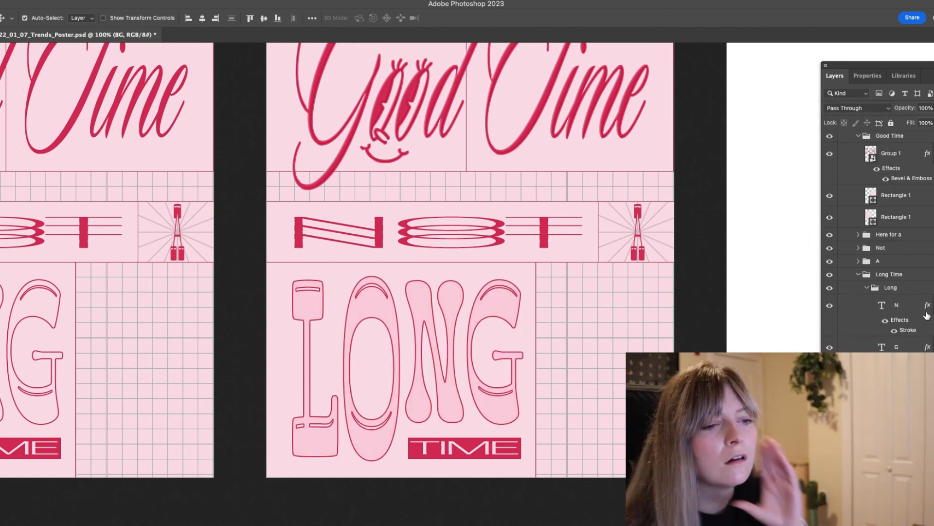
right_click(907, 290)
left_click(872, 206)
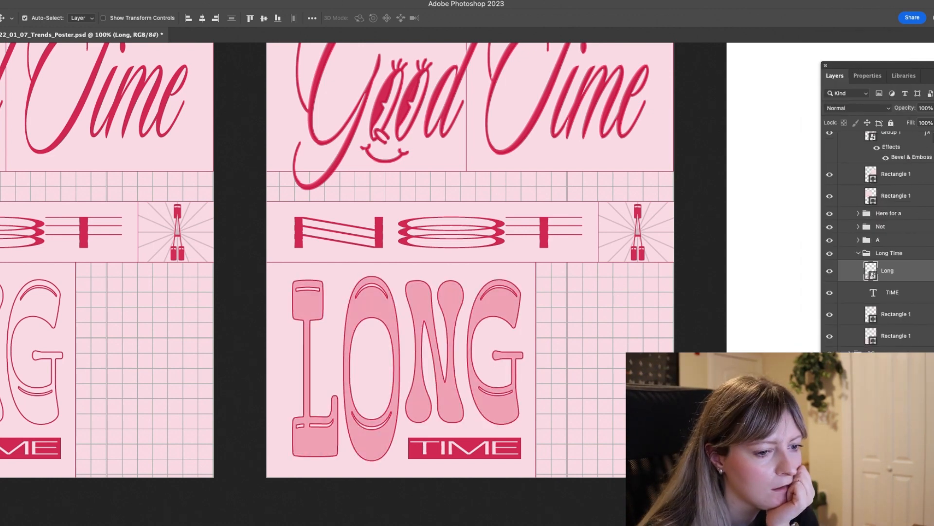
Apply a Bevel & Emboss effect to the Long smart object.
scroll(511, 194, "right", 5)
double_click(903, 295)
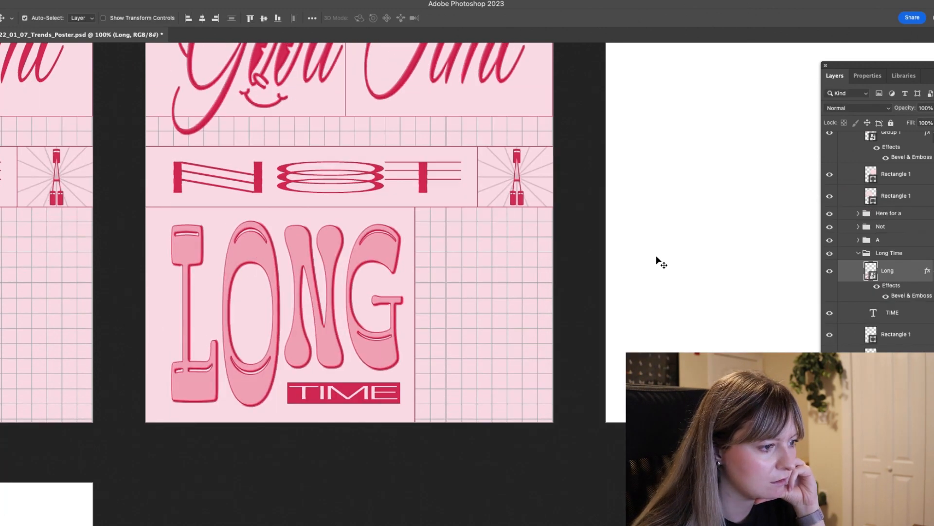
scroll(659, 261, "up", 5)
Combine the "Here for a" text and its two rule rectangles into one smart object.
left_click(858, 214)
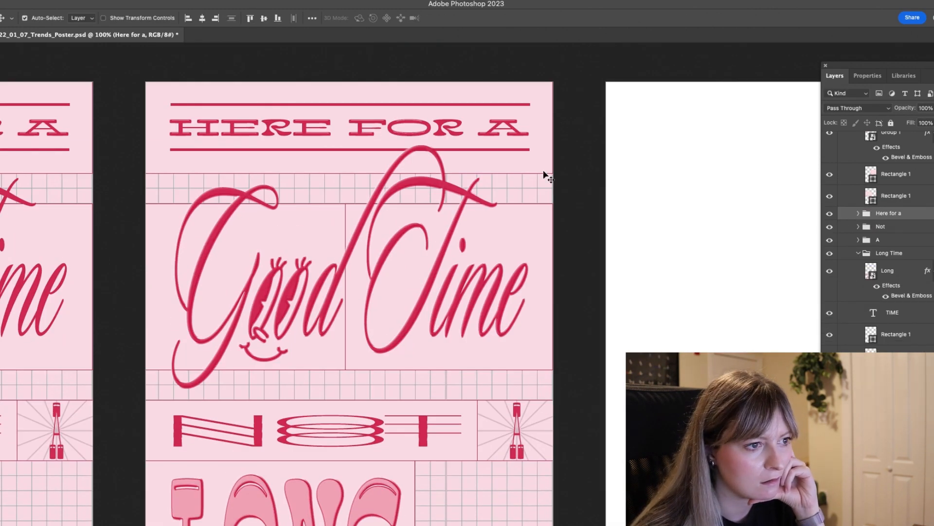
left_click(859, 214)
left_click(889, 274)
left_click(903, 230, "shift")
right_click(903, 228)
left_click(818, 375)
Apply a Bevel & Emboss effect to the Here for a smart object.
scroll(349, 292, "down", 3)
double_click(913, 230)
left_click(522, 258)
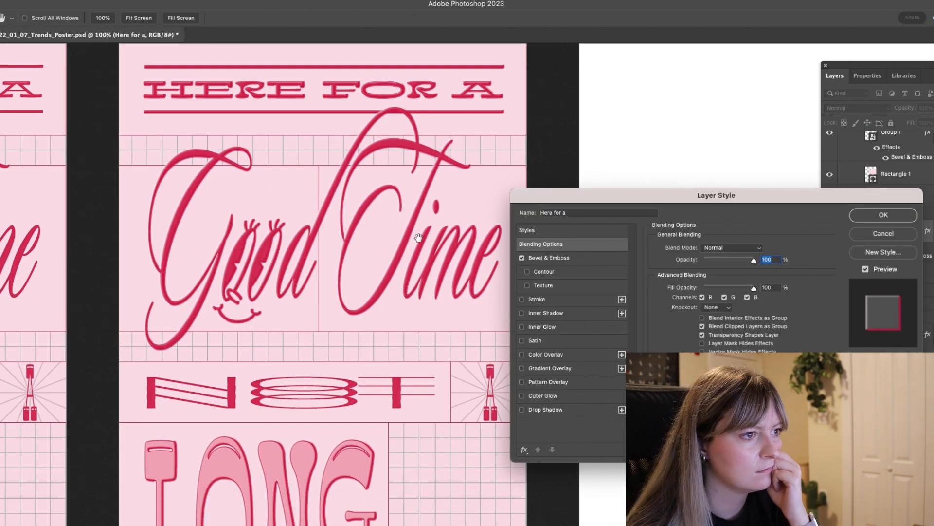
scroll(419, 237, "up", 1)
left_click(549, 258)
left_click(703, 304)
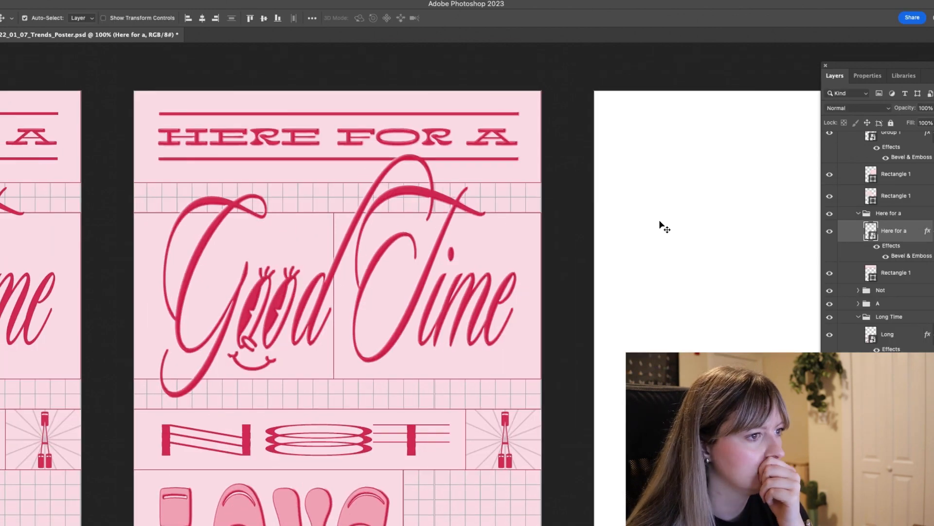
Place a crimson script "2023" text in the second poster's grid cell and enlarge its font size.
left_click(111, 102)
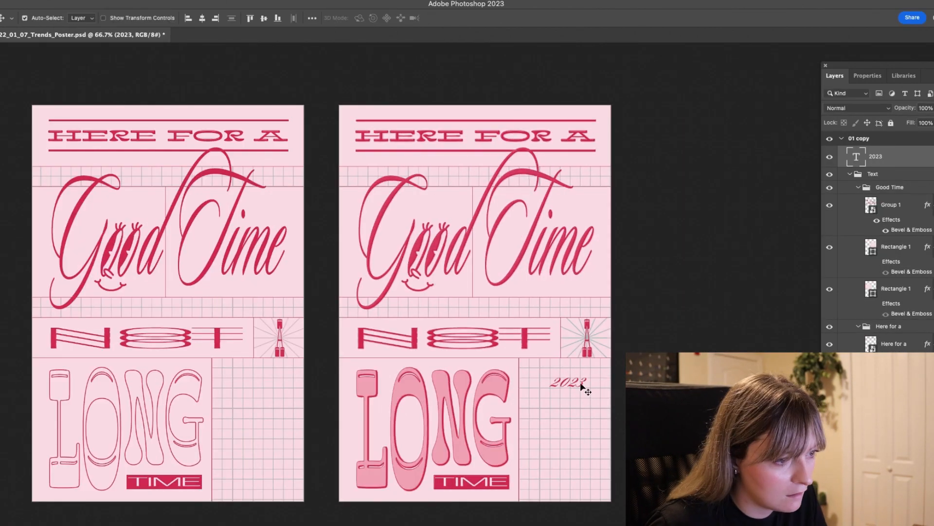
key("super+t")
key("Return")
double_click(548, 383)
left_click_drag(229, 17, 260, 16)
key("super+Return")
Try two "2023" script texts turned sideways and placed side by side in the grid cell.
key("super+t")
left_click_drag(608, 341, 624, 465)
key("Return")
left_click_drag(592, 388, 564, 388)
key("super+c")
key("super+v")
left_click_drag(476, 298, 589, 450)
left_click_drag(557, 421, 550, 416)
left_click_drag(590, 439, 574, 392)
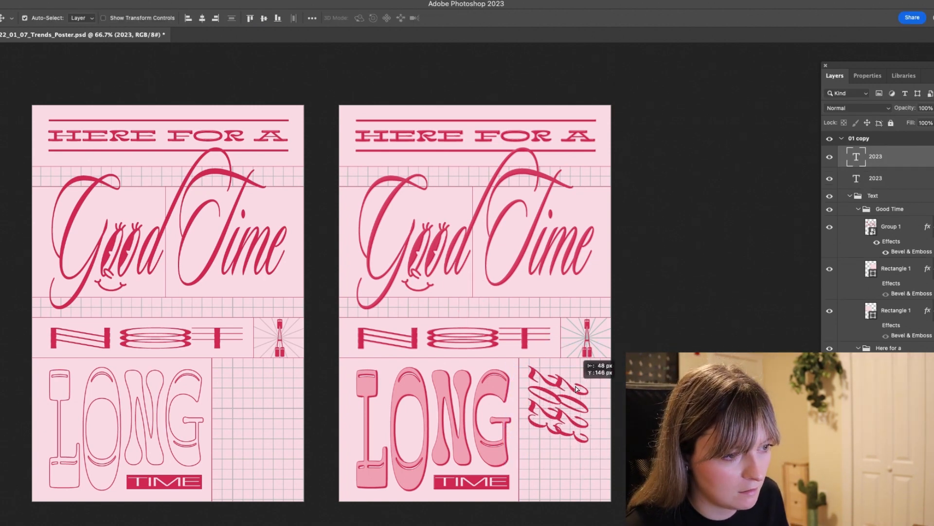
Repeat "2023" in a 124 pt SloopScriptPro text box over the grid cell and tighten its line spacing.
key("super+equal")
key("super+equal")
key("super+equal")
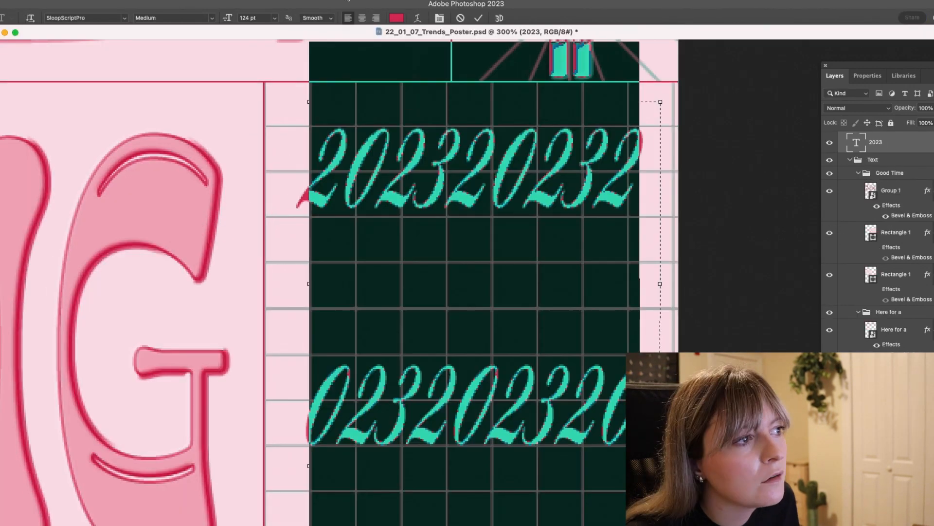
left_click(312, 1)
left_click(322, 207)
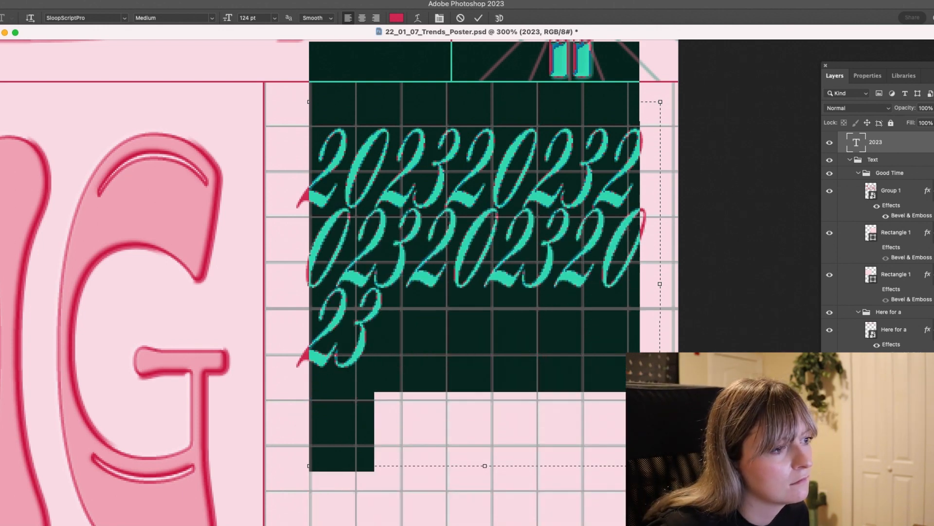
Set the repeated 2023 text in Forma DJR Banner Black at 64 pt and widen its text box.
left_click_drag(227, 18, 192, 25)
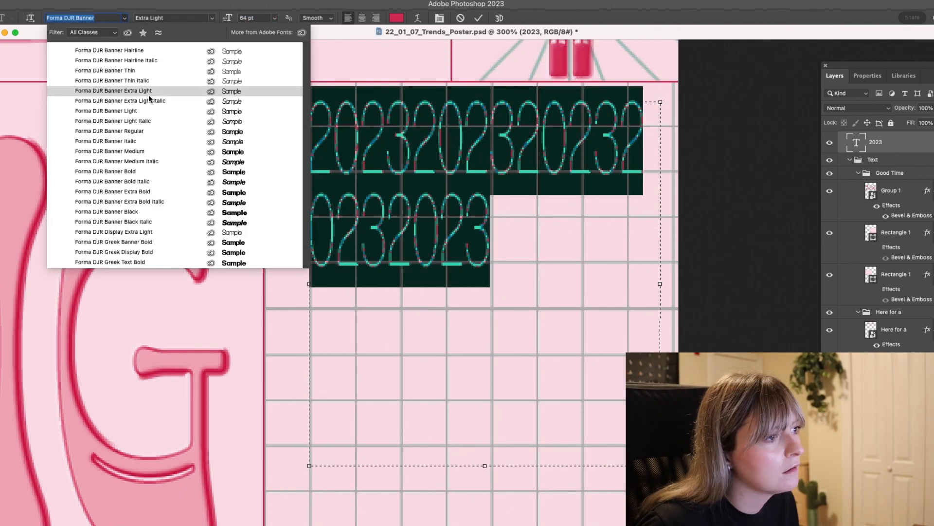
left_click(156, 211)
mouse_move(671, 275)
left_mouse_down()
mouse_move(647, 279)
mouse_move(678, 279)
left_mouse_up()
Extend the text box downward and paste more copies of "2023" until the rows fill the grid cell.
left_click_drag(608, 238, 287, 137)
key("super+v")
key("super+v")
key("super+v")
scroll(465, 348, "down", 5)
left_click_drag(476, 214, 477, 432)
key("super+v")
left_click_drag(623, 433, 277, 402)
key("BackSpace")
key("BackSpace")
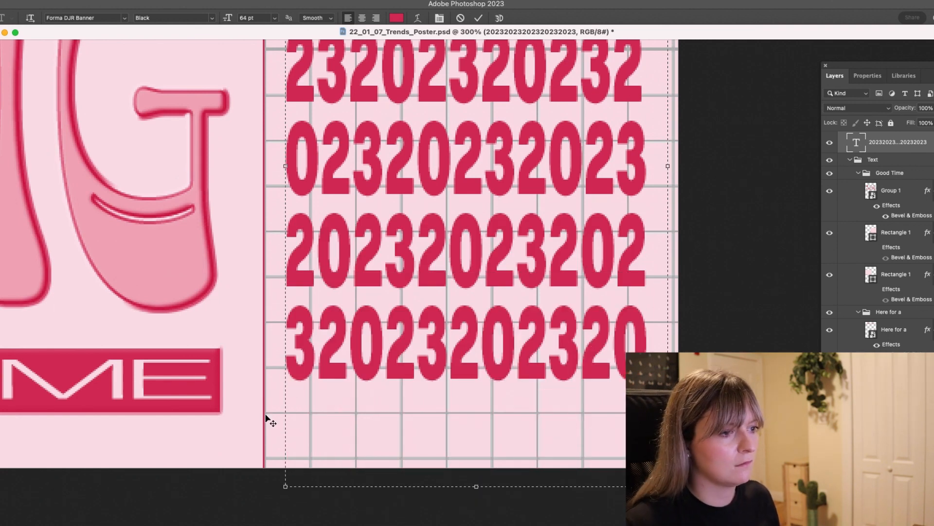
left_click(265, 417)
Recolour the repeated 2023 text to the pale pink of the poster background.
key("super+minus")
key("super+minus")
scroll(550, 161, "up", 3)
double_click(472, 341)
left_click(396, 18)
left_click(50, 99)
key("Return")
left_click(50, 101)
double_click(856, 142)
left_click(771, 181)
left_click(771, 181)
double_click(856, 142)
left_click(771, 181)
scroll(772, 181, "right", 1)
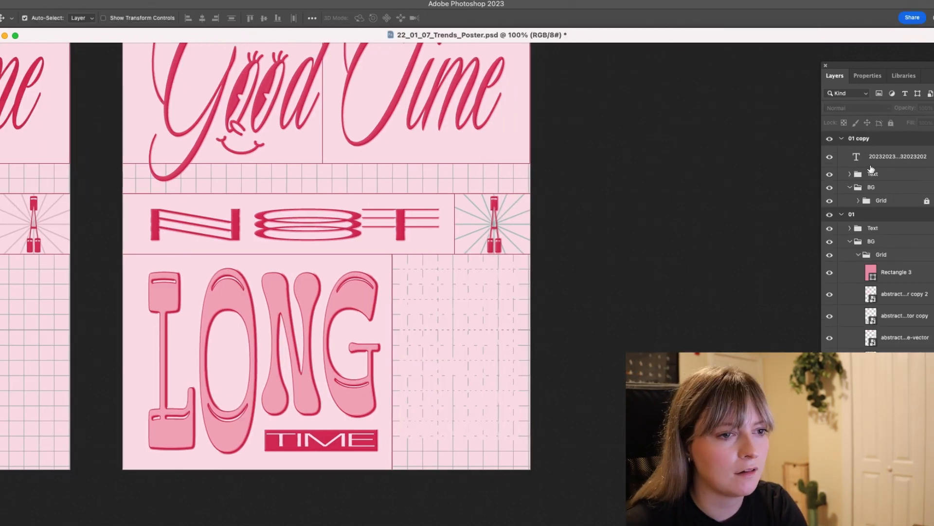
Replace the Bevel & Emboss effect on the repeated 2023 text with a Stroke.
left_click(876, 158)
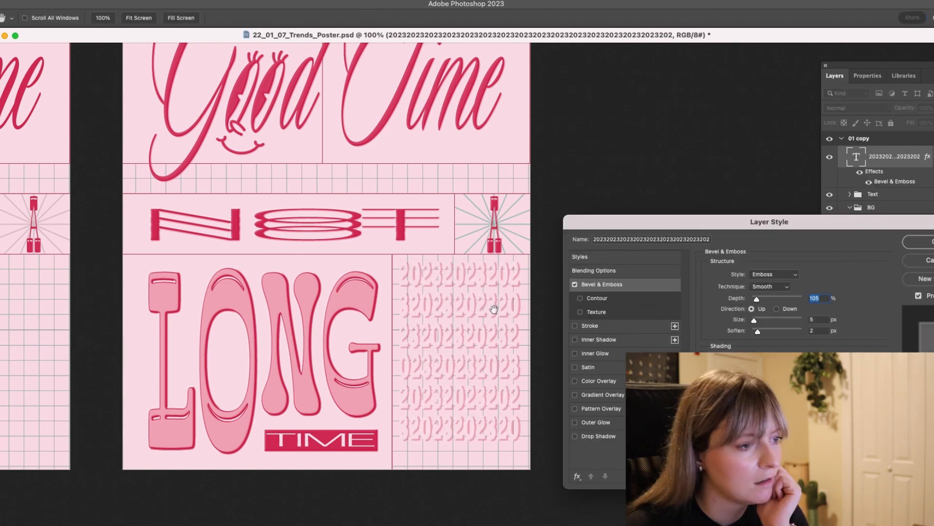
left_click(574, 284)
left_click(590, 326)
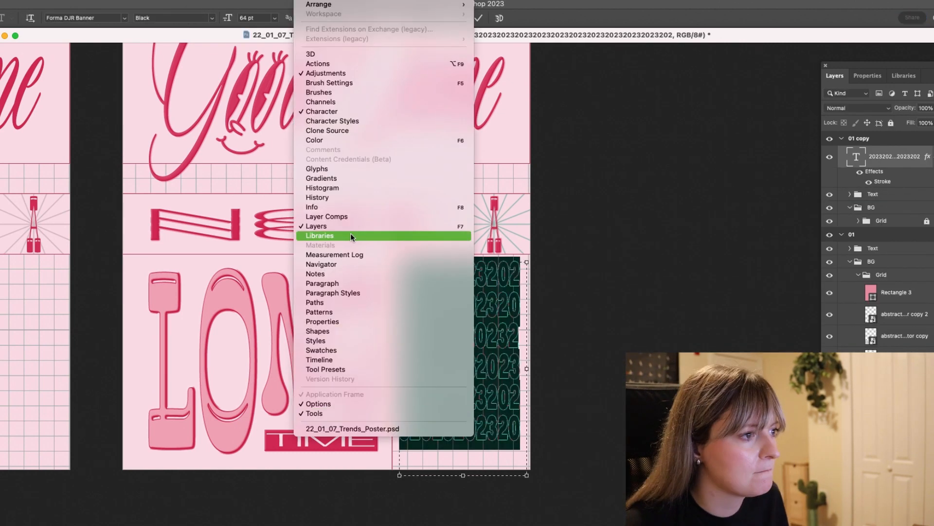
left_click(350, 233)
Shade the pale pink circle on Artboard 1 with a clipped crimson-to-transparent linear gradient and group it as Sphere.
left_click(775, 269)
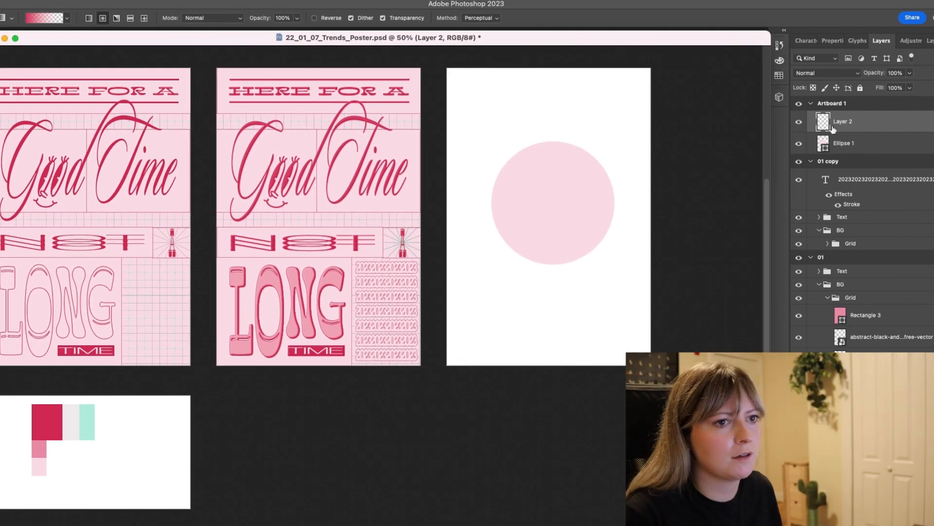
left_click_drag(490, 304, 490, 69)
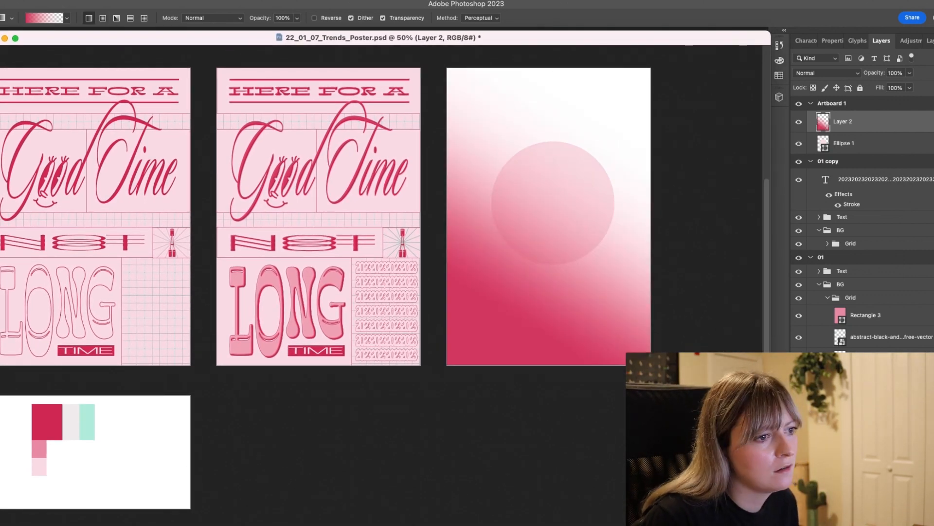
key("v")
key("super+alt+g")
left_click(695, 297)
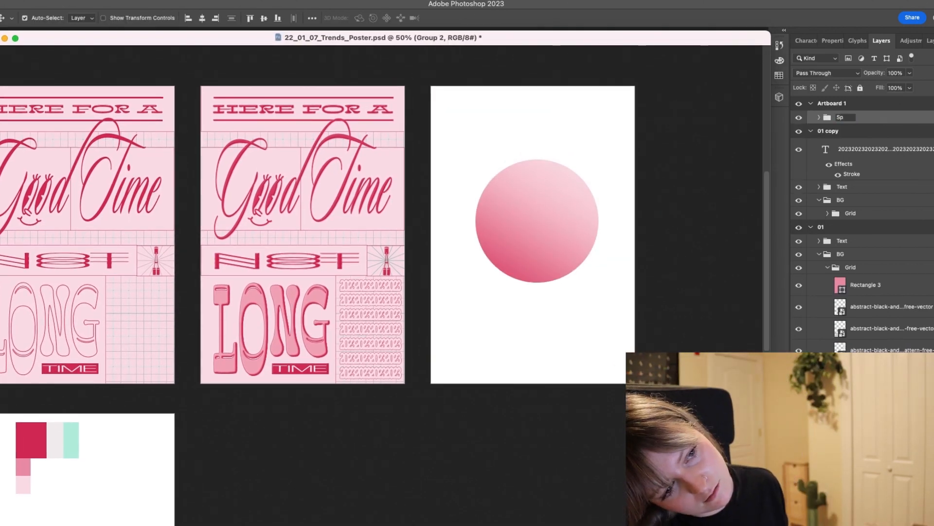
Move the Sphere group into the 01 copy artboard and shrink it to sit over the repeated 2023 cell.
left_click_drag(847, 119, 851, 196)
left_click_drag(850, 190, 847, 129)
key("super+t")
left_click_drag(196, 66, 299, 217)
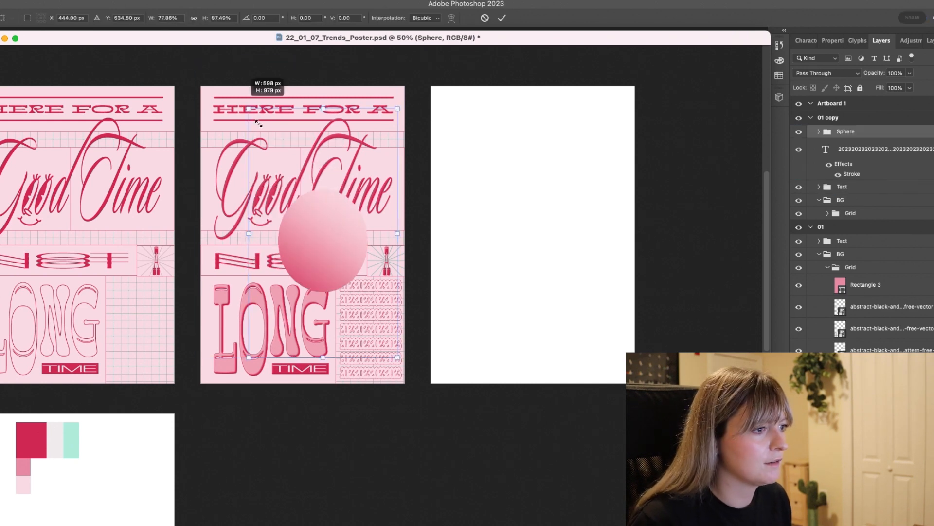
left_click_drag(345, 290, 364, 321)
left_click_drag(367, 397, 368, 390)
left_click_drag(398, 342, 396, 343)
key("Return")
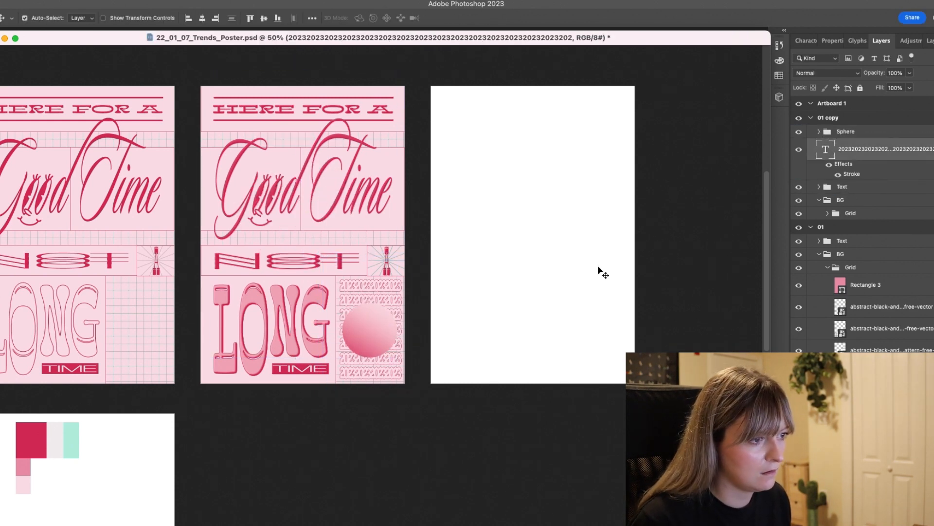
Try stacking the repeated 2023 text layer above the Sphere group.
left_click(876, 149)
left_click(827, 73)
left_click(827, 178)
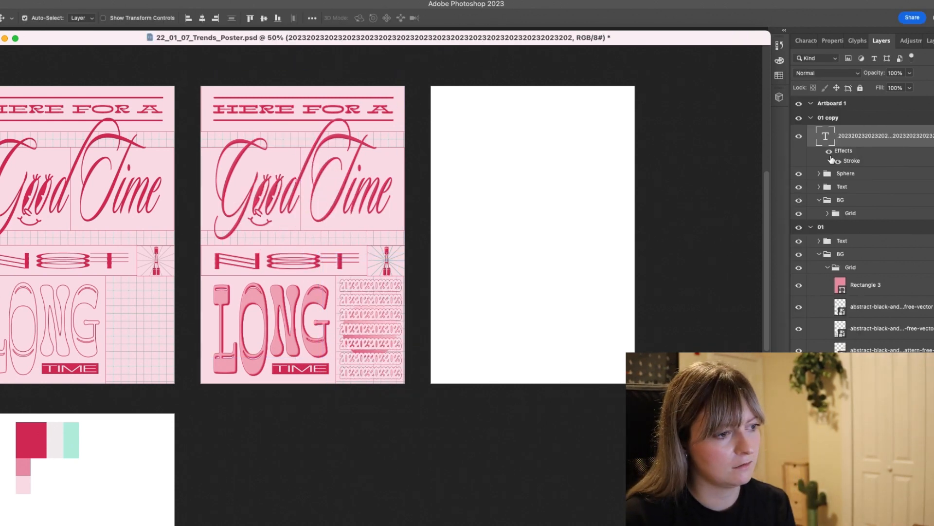
Scale the Sphere group to about 47.82% and place it at the right edge of the repeated 2023 cell.
left_click(846, 131)
key("super+t")
left_click_drag(357, 365, 401, 343)
key("super+1")
key("super+y")
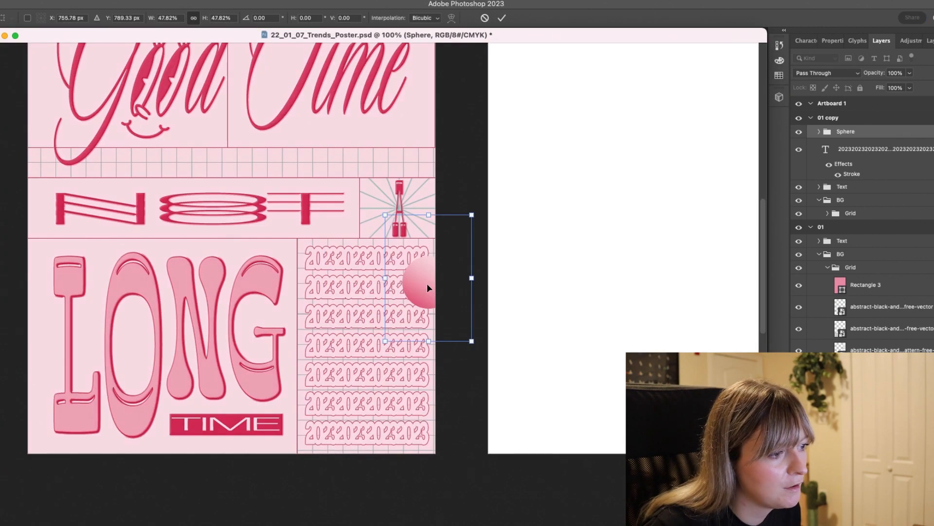
key("Return")
left_click(819, 132)
left_click(853, 151)
left_click(856, 132)
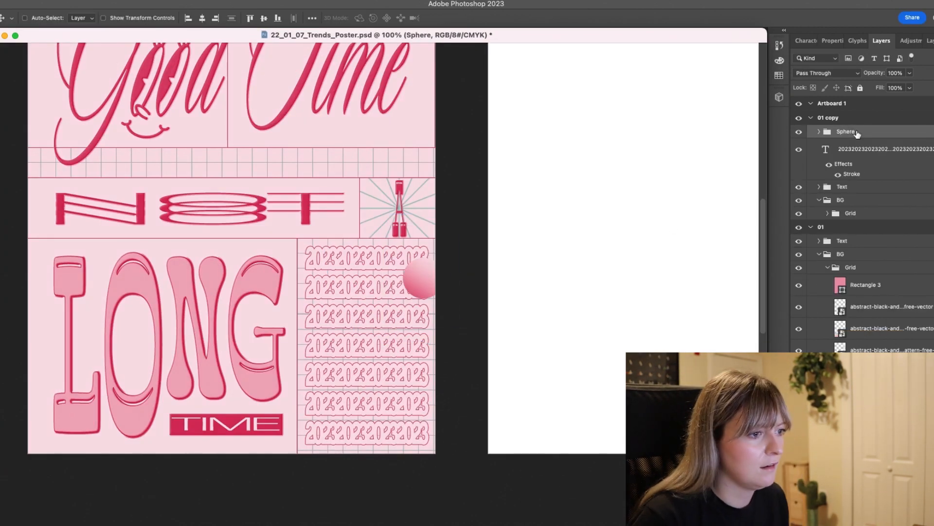
Duplicate the Sphere group and place a smaller copy just above the N of NOT.
left_click_drag(425, 309, 272, 236)
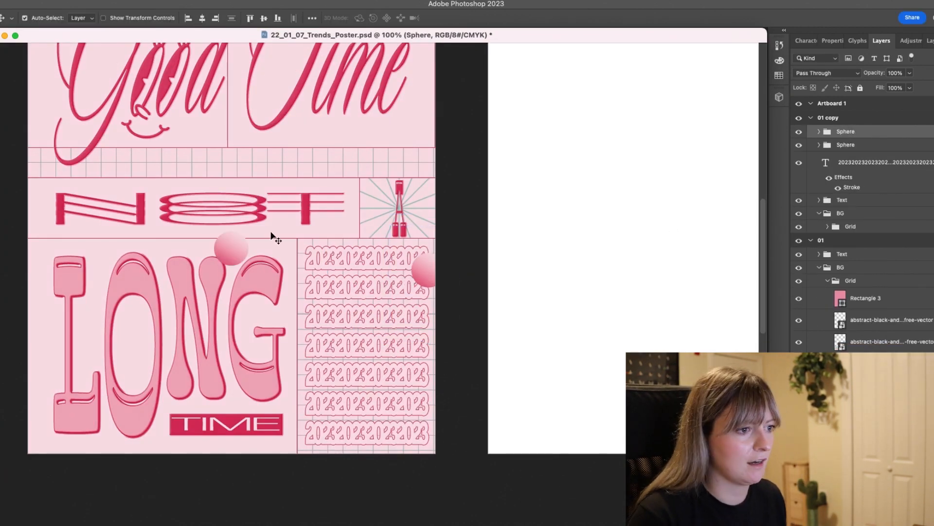
key("super+t")
left_click_drag(125, 212, 107, 190)
key("Return")
Rotate the clipped gradient on Layer 2 inside the Sphere group at the edge of the 2023 cell.
left_click(819, 145)
left_click(840, 158)
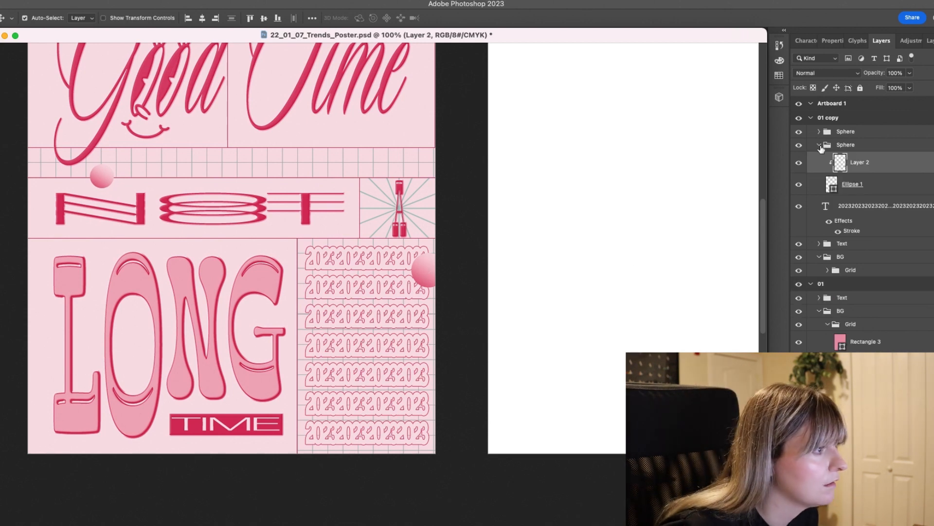
key("super+t")
left_click_drag(489, 229, 502, 305)
key("Return")
Shrink the sphere at the poster's right edge and move it down to the middle of the 2023 rows.
left_click(820, 145)
left_click(876, 148)
key("super+t")
key("Return")
left_click_drag(412, 253, 416, 366)
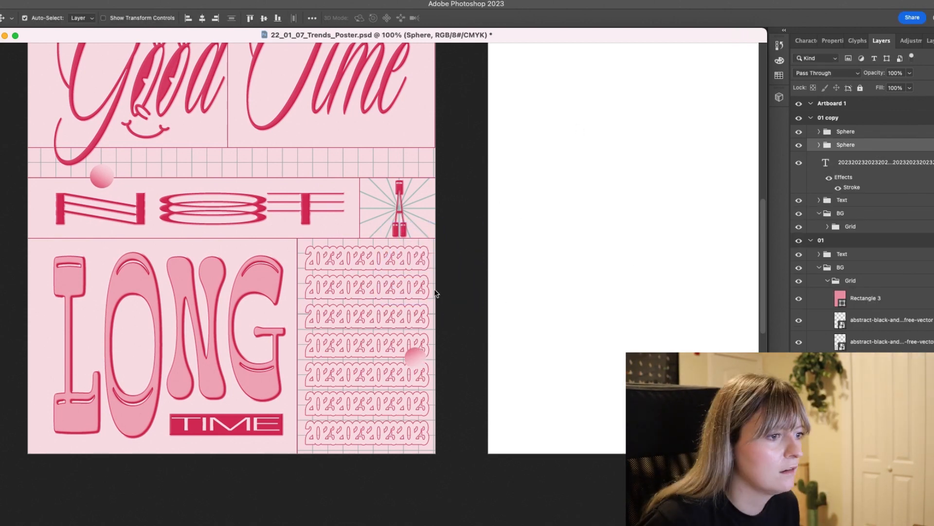
key("super+t")
key("Return")
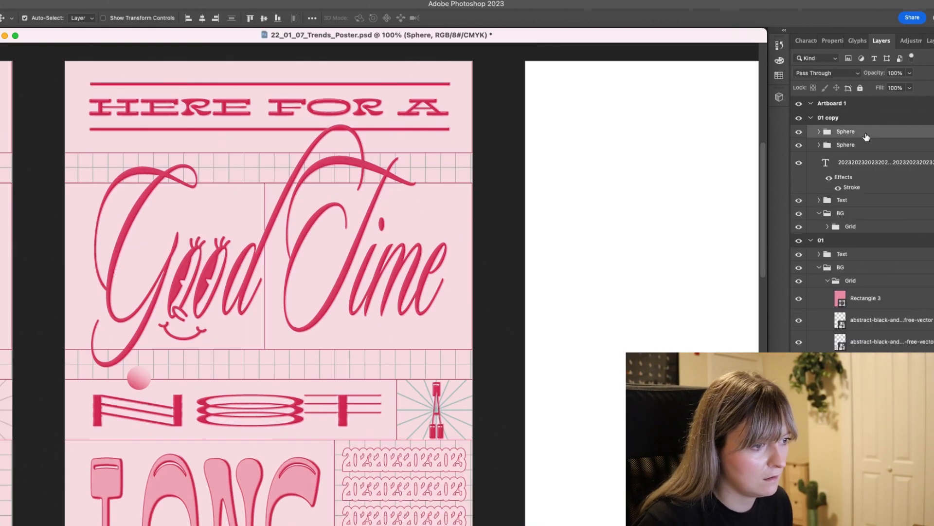
Duplicate the sphere above NOT, rotate the copy about 105° and place it in the grid strip below the heading.
key("super+t")
left_click_drag(306, 294, 265, 332)
left_click_drag(268, 297, 252, 153)
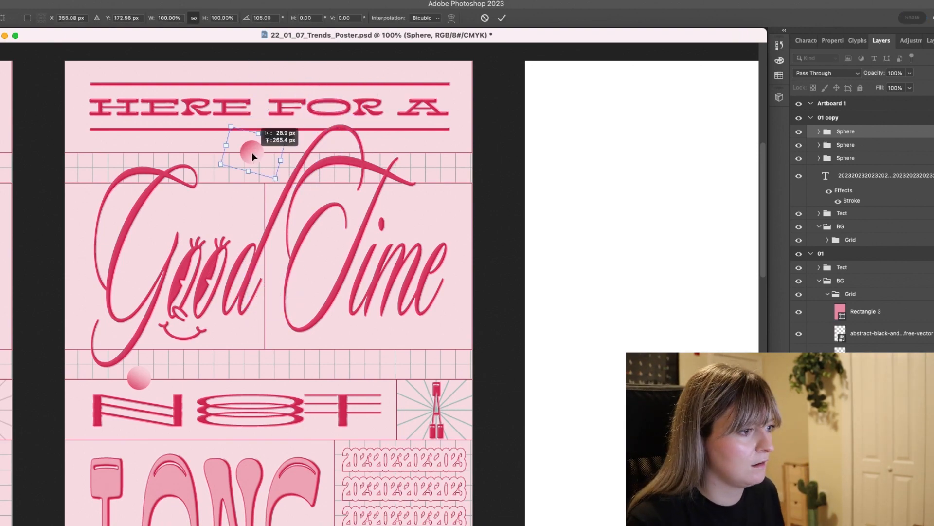
key("Return")
scroll(559, 290, "down", 4)
scroll(555, 286, "up", 4)
scroll(632, 164, "down", 1)
key("super+t")
left_click_drag(316, 165, 314, 169)
key("Return")
Nudge the sphere beside NOT right and up to sit just above the N.
scroll(315, 195, "down", 4)
left_click(319, 259)
left_click(855, 146)
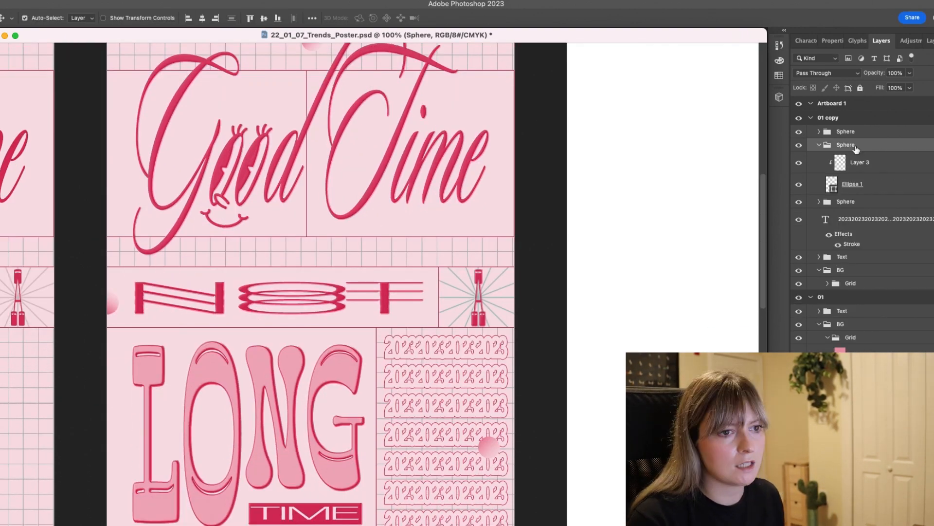
key("shift+Right")
key("shift+Right")
key("shift+Right")
key("shift+Right")
key("shift+Right")
key("shift+Up")
key("shift+Up")
key("shift+Up")
key("shift+Up")
key("shift+Up")
key("shift+Up")
key("shift+Up")
key("shift+Up")
key("shift+Up")
key("shift+Up")
key("shift+Up")
Move the Sphere groups of the upper and lower grid strips below the Text group in 01 copy.
scroll(319, 219, "up", 5)
left_click(319, 219)
left_click(819, 131)
left_click_drag(852, 131, 887, 260)
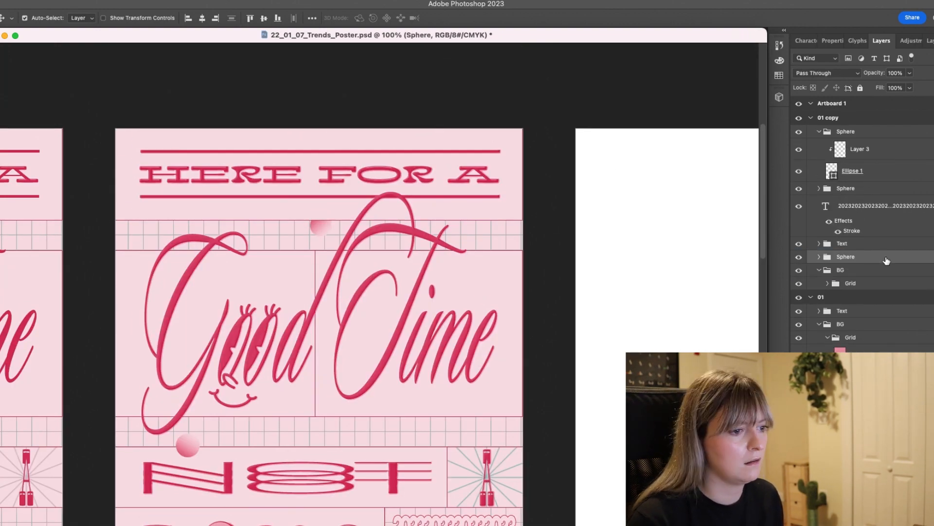
scroll(748, 260, "down", 3)
left_click(819, 132)
left_click_drag(851, 131, 855, 219)
Duplicate the sphere above NOT to the area under the end of "Time" and raise the copy above the text.
left_click_drag(193, 385, 478, 307)
key("super+t")
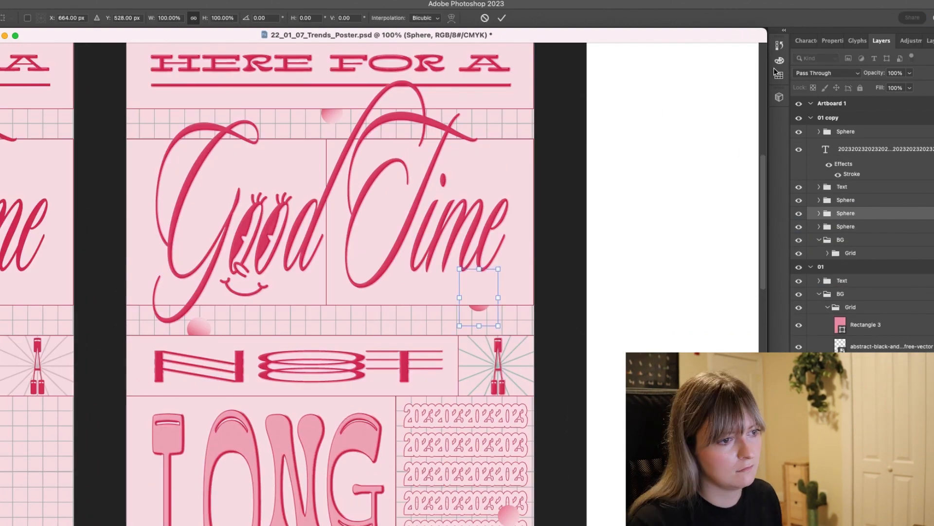
key("Return")
scroll(703, 198, "up", 4)
left_click_drag(855, 212, 855, 143)
left_click_drag(462, 315, 449, 301)
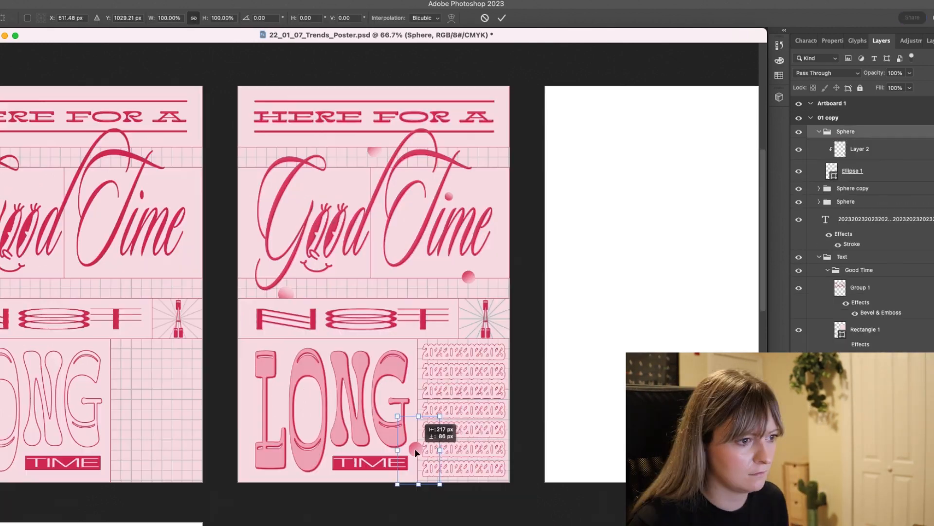
Move the small sphere to the left part of the 2023 cell and place a duplicate scaled about 248.81% near the cell's upper-right edge.
key("Return")
left_click_drag(423, 364, 524, 422)
left_click(820, 131)
key("super+j")
key("super+t")
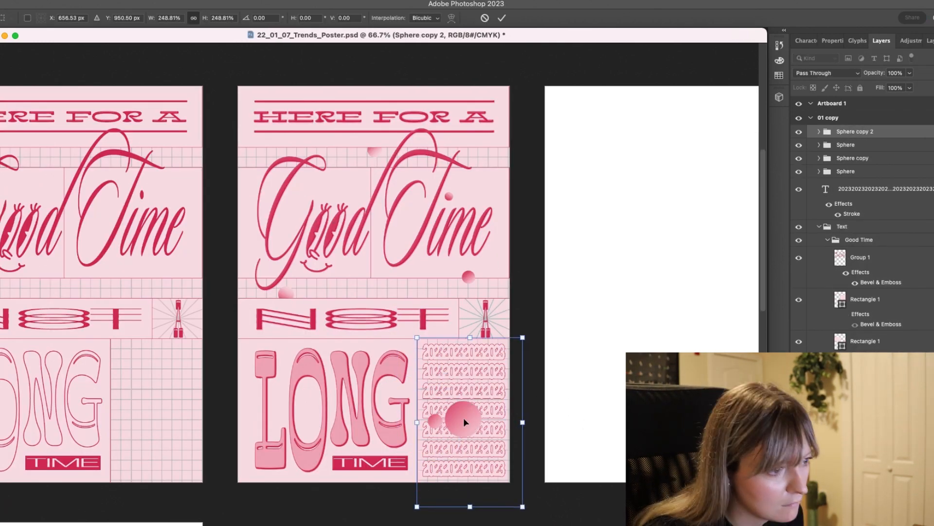
left_click_drag(462, 420, 498, 384)
key("Return")
Send both 2023 cell spheres below the Text group and enlarge the small one over the cell's lower-left corner.
left_click_drag(856, 131, 848, 308)
left_click_drag(847, 124, 869, 278)
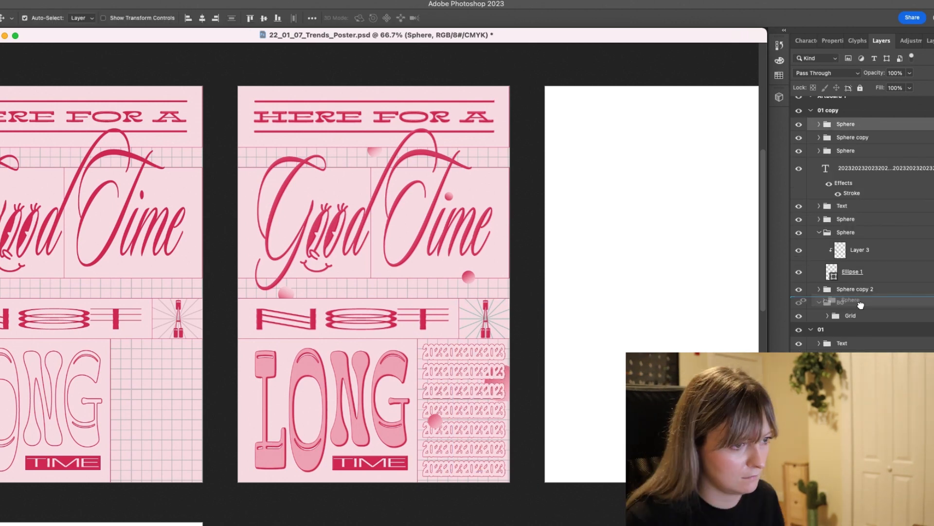
left_click(899, 293)
left_click(819, 277)
key("super+t")
left_click_drag(417, 457, 360, 473)
key("Return")
Try lightening the background rectangles behind "Good Time" to the paler pink #ffeff3.
scroll(377, 438, "up", 3)
left_click(828, 111)
left_click(856, 290)
key("super+t")
key("Return")
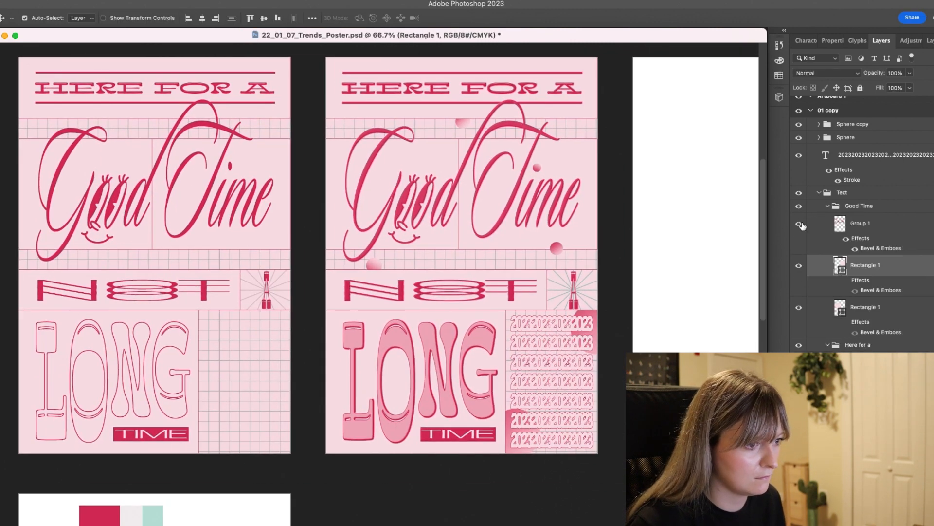
double_click(840, 265)
left_click_drag(538, 34, 531, 30)
left_click(752, 24)
double_click(841, 307)
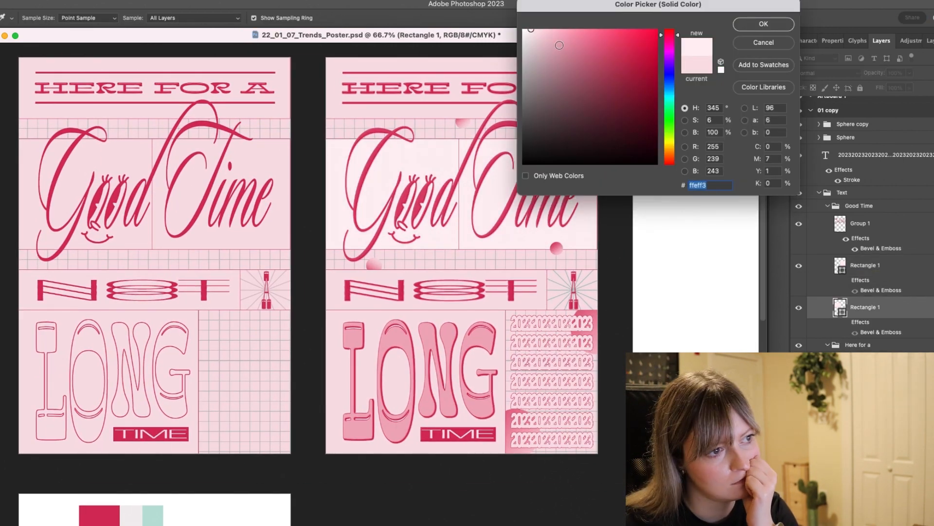
key("Escape")
Switch from the Grid smart object back to the poster document.
left_click(624, 247)
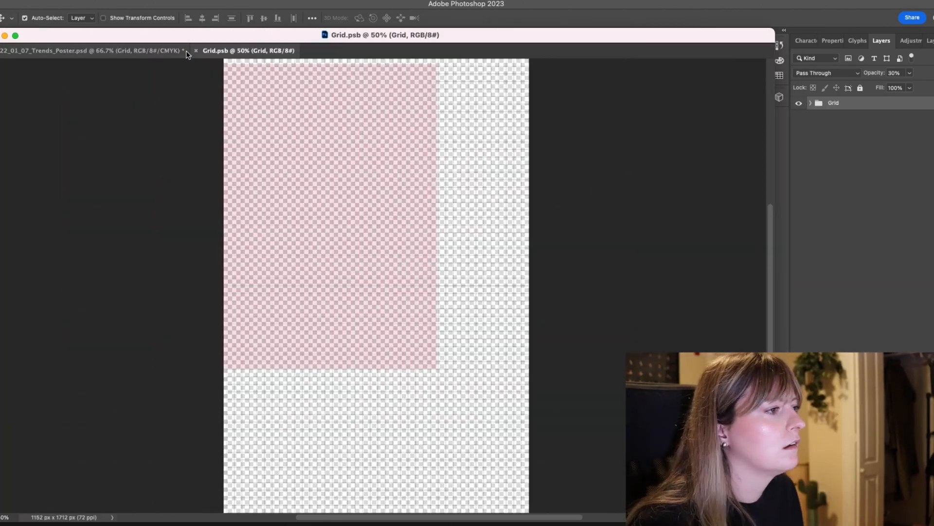
left_click(146, 50)
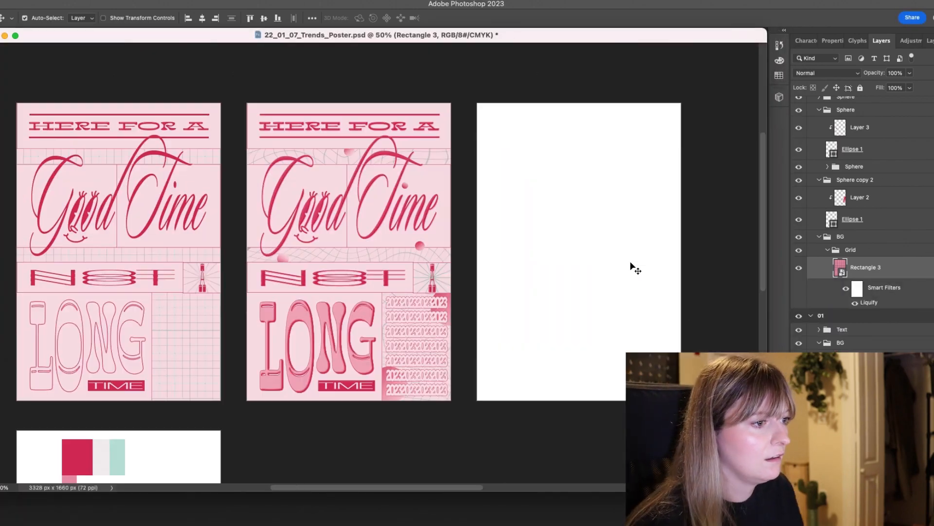
Paint on Group 1's layer mask with a 4 px hard round brush where the "Time" swash crosses the heading's lower rule.
key("super+plus")
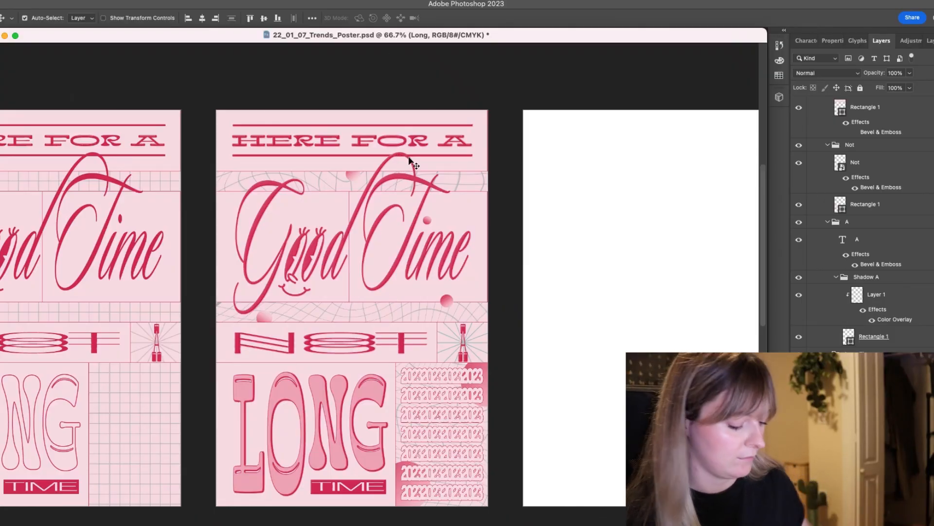
key("super+plus")
key("super+plus")
left_click_drag(414, 145, 407, 412)
left_click_drag(405, 334, 378, 384)
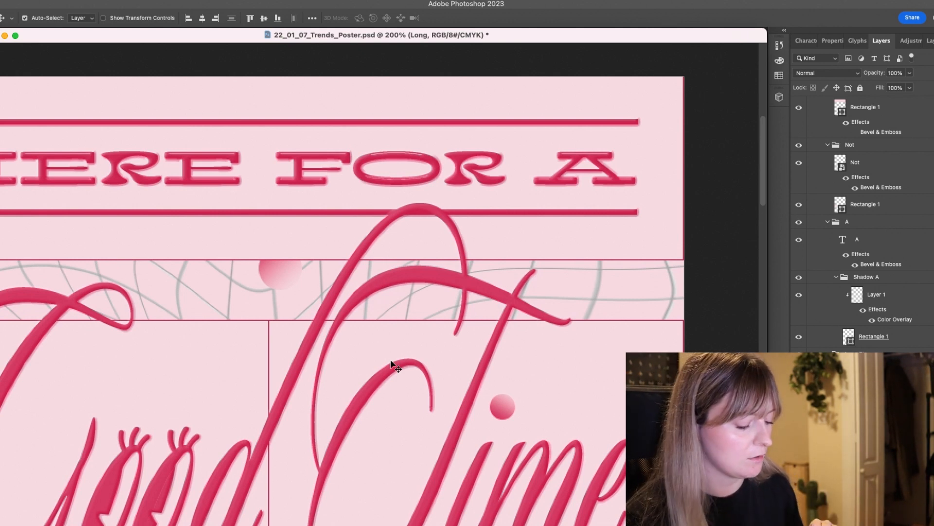
key("super+minus")
key("super+minus")
scroll(314, 365, "down", 3)
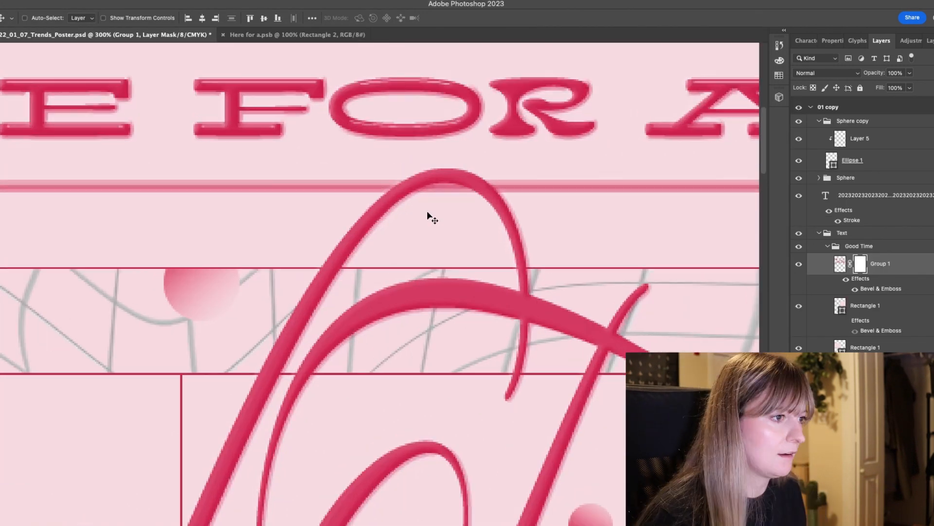
scroll(413, 184, "up", 3)
key("b")
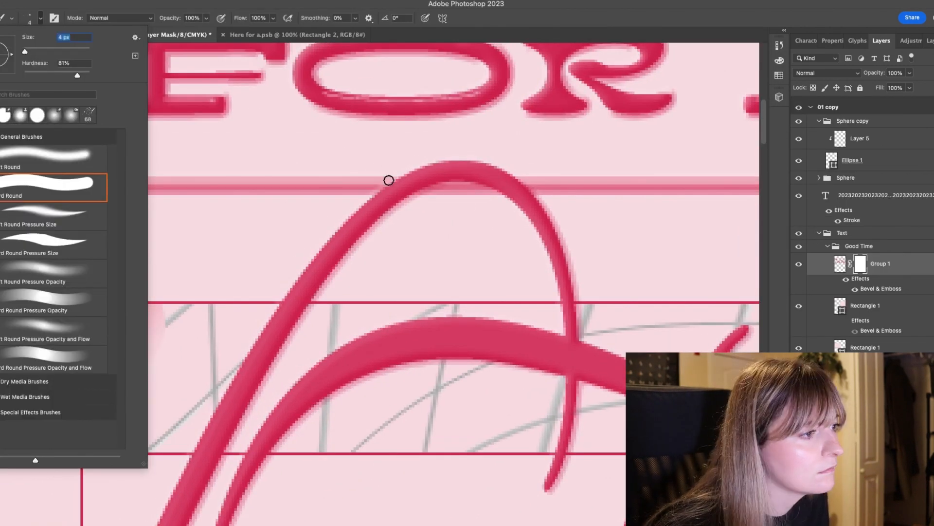
left_click_drag(375, 189, 435, 185)
key("super+1")
scroll(442, 185, "up", 2)
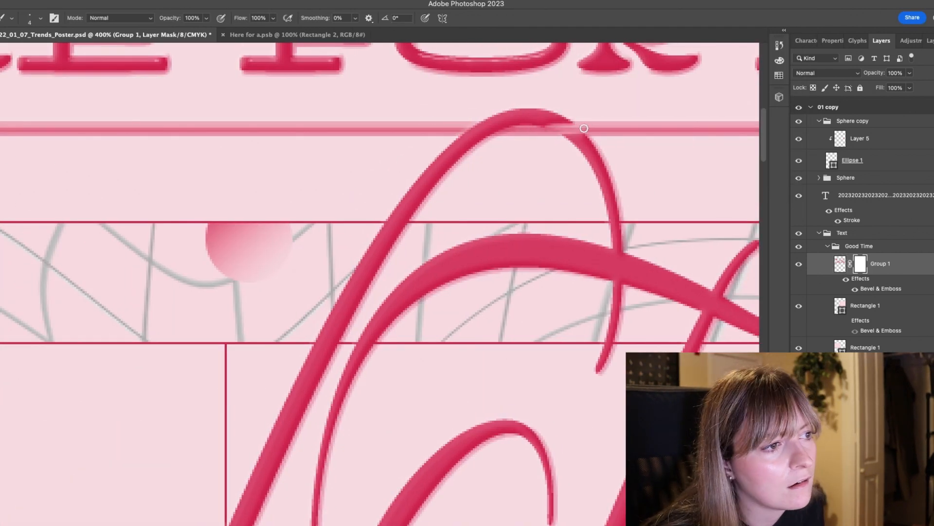
key("super+1")
scroll(484, 129, "up", 2)
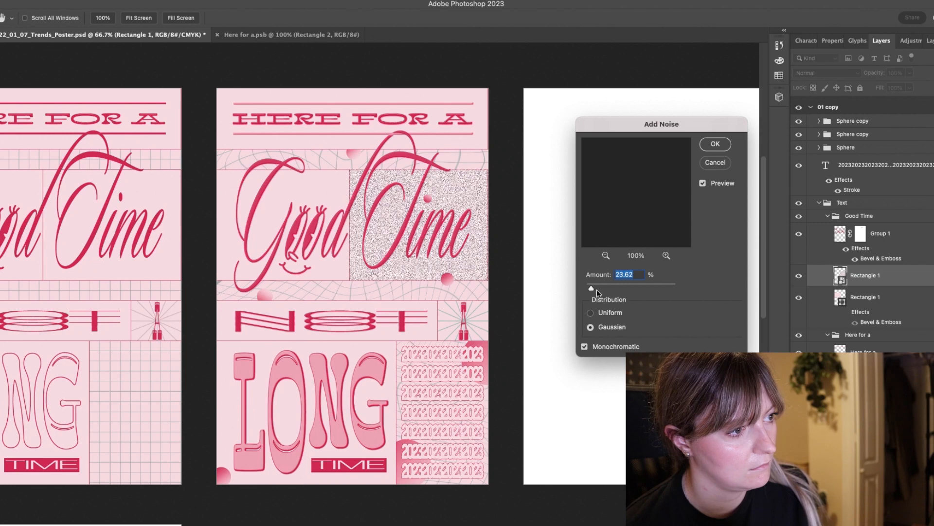
Add 23.62% Gaussian monochromatic noise to the rectangle behind "Time" and set its Color Overlay to #d52e5e.
key("Return")
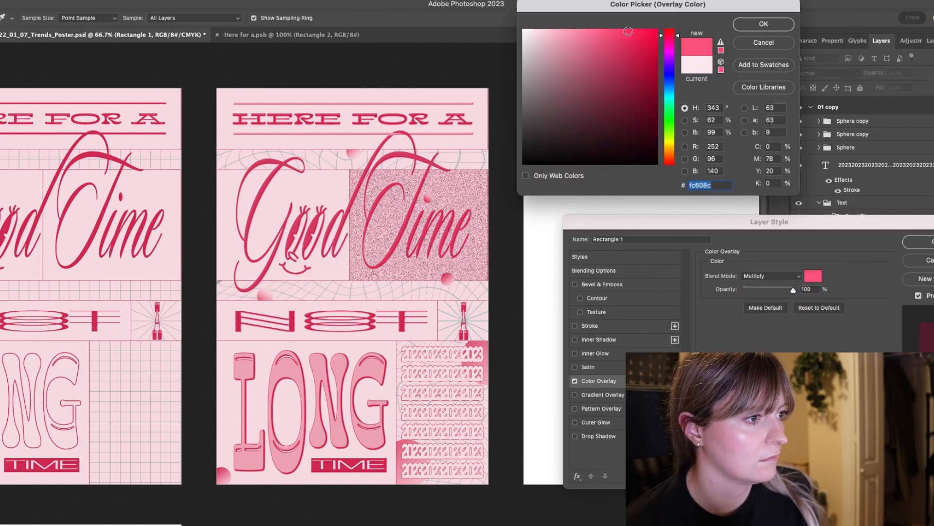
left_click_drag(629, 31, 630, 52)
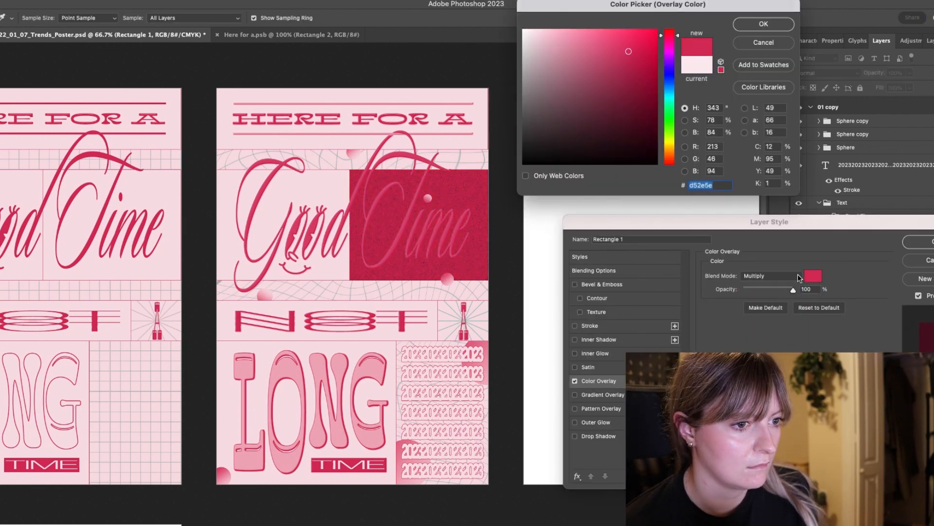
key("Return")
Test different blend modes for the noisy rectangle's Color Overlay and open its colour for editing.
left_click(793, 275)
left_click(767, 465)
left_click(793, 275)
left_click(778, 295)
left_click(812, 275)
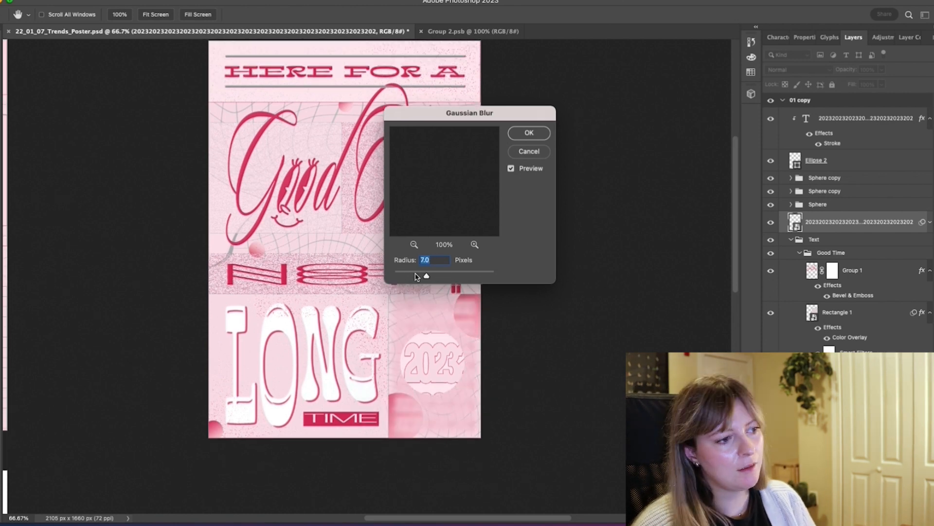
Try a Gaussian Blur on the repeated 2023 text and a vertical squash of the Ellipse 2 badge.
left_click_drag(415, 276, 408, 276)
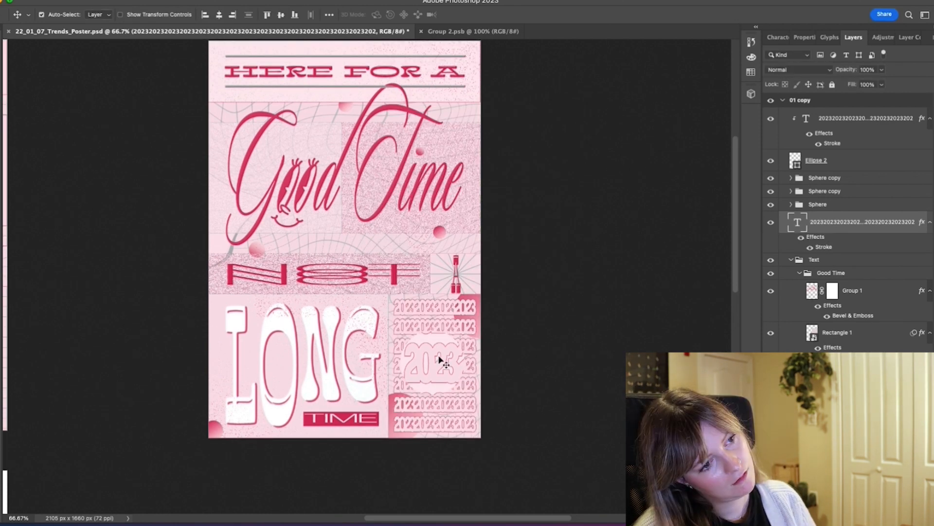
left_click(449, 343)
left_click_drag(447, 344, 443, 341)
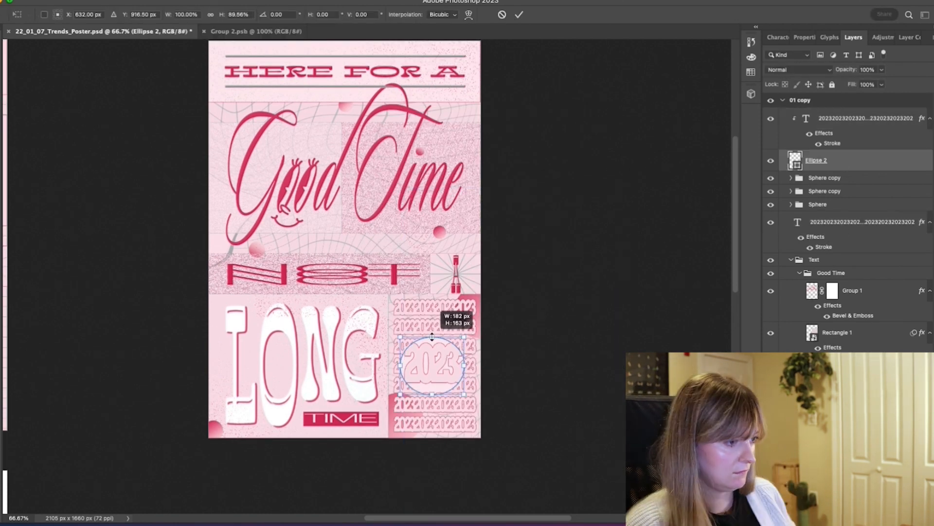
key("Return")
key("super+z")
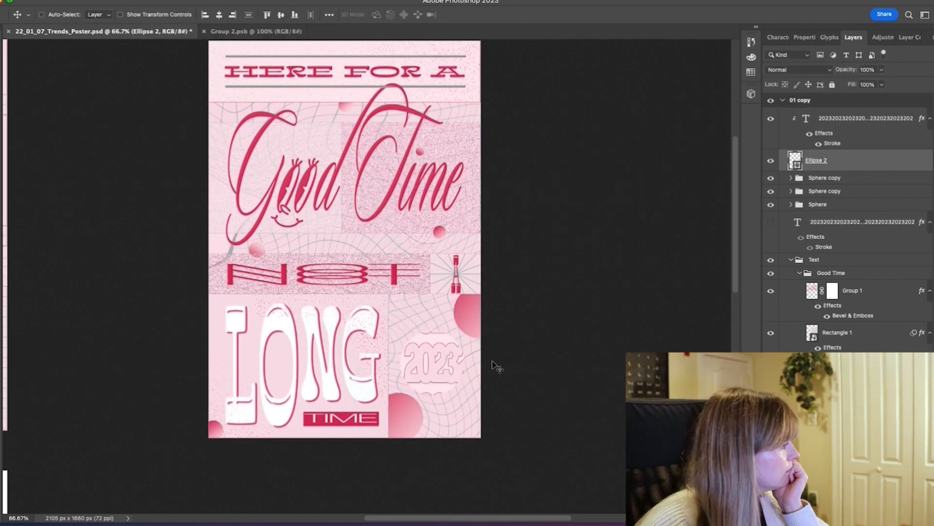
key("super+z")
Finish the single crimson 2023 text in Forma DJR Banner Black at 154.49 pt inside the ellipse badge.
left_click(803, 69)
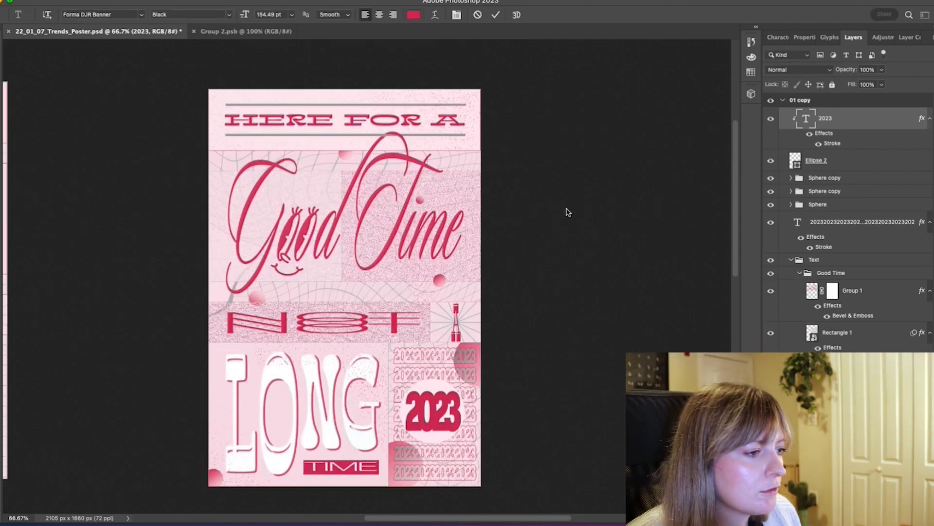
key("super+Return")
key("v")
left_click(573, 214)
scroll(573, 214, "down", 3)
scroll(574, 214, "up", 2)
left_click(345, 107)
key("space")
key("alt+bracketleft")
key("alt+bracketleft")
scroll(556, 185, "down", 3)
key("i")
key("v")
Recolour the "Here for a" smart object's lettering to pale pink and save it into the poster.
left_click(557, 186)
scroll(557, 186, "up", 3)
left_click(409, 101)
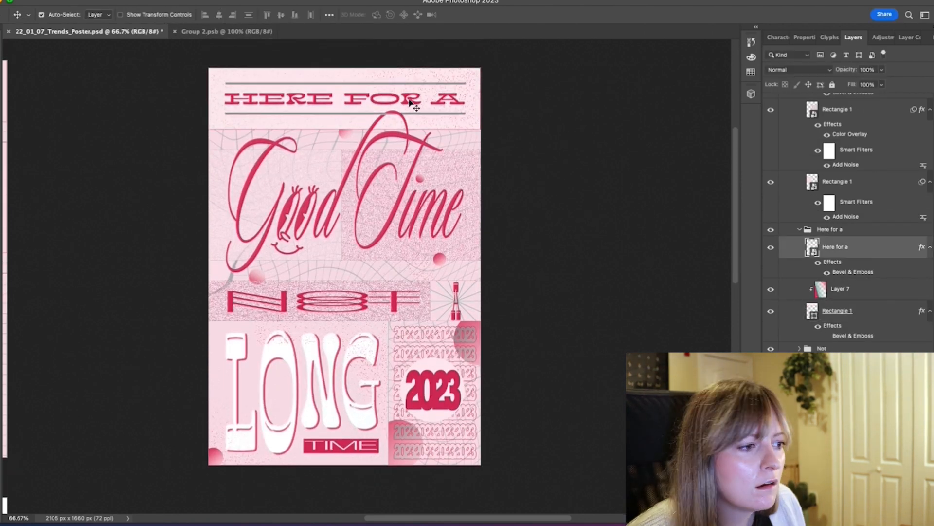
key("super+s")
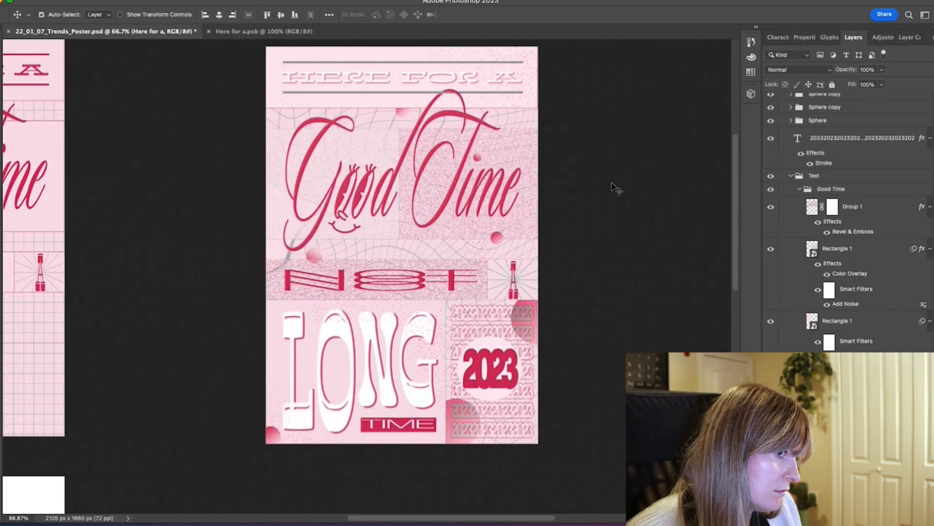
Undo the pale pink recolour of the "Here for a" lettering and hide the noisy Rectangle 1 behind NOT.
key("super+z")
left_click(387, 333)
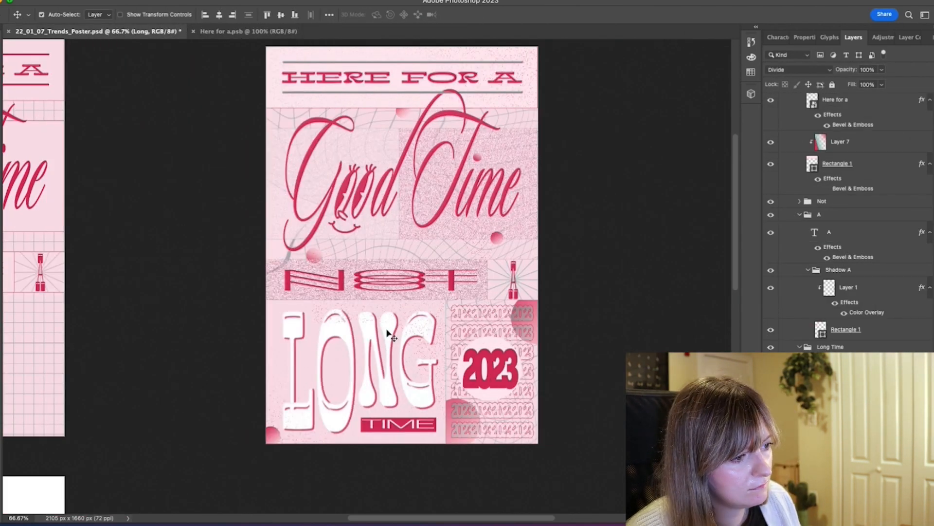
left_click(389, 295)
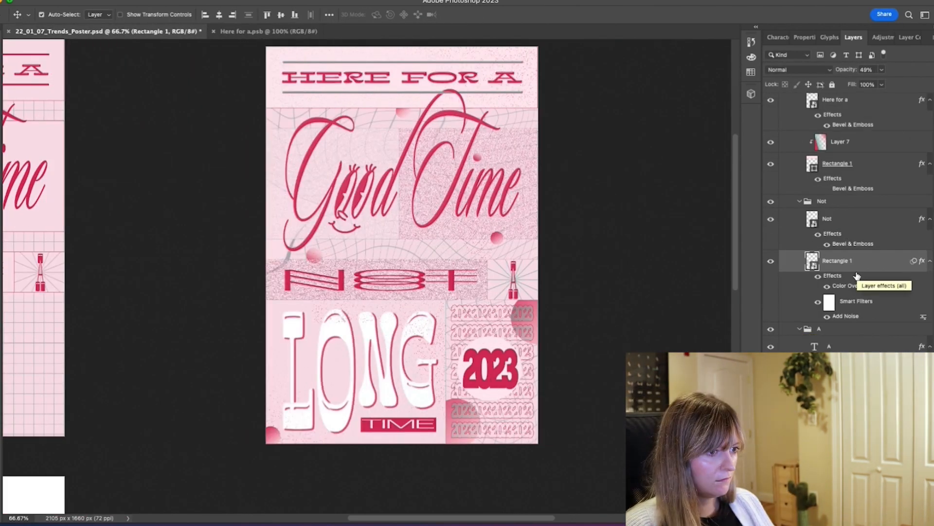
left_click(771, 262)
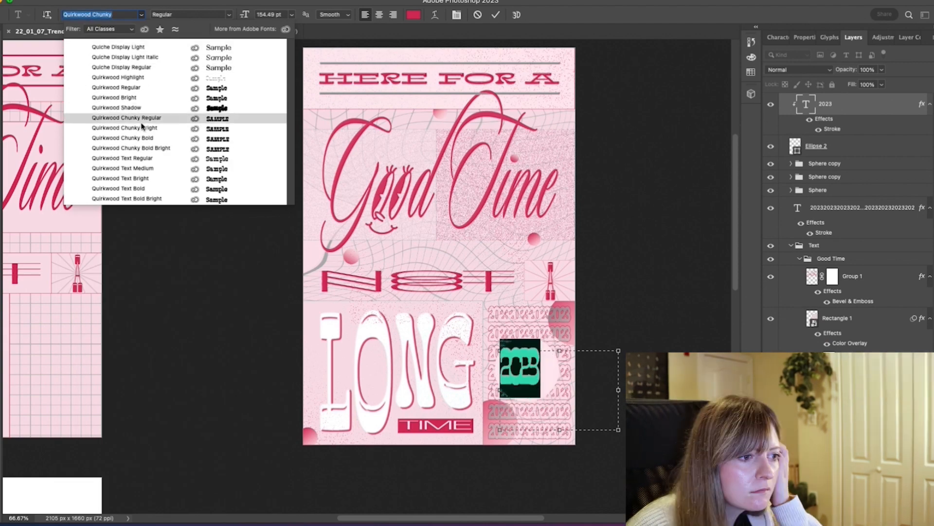
Try fonts such as Quirkwood Chunky Regular and Airplane on the 2023 texts and change the repeated text's blend mode.
left_click(141, 119)
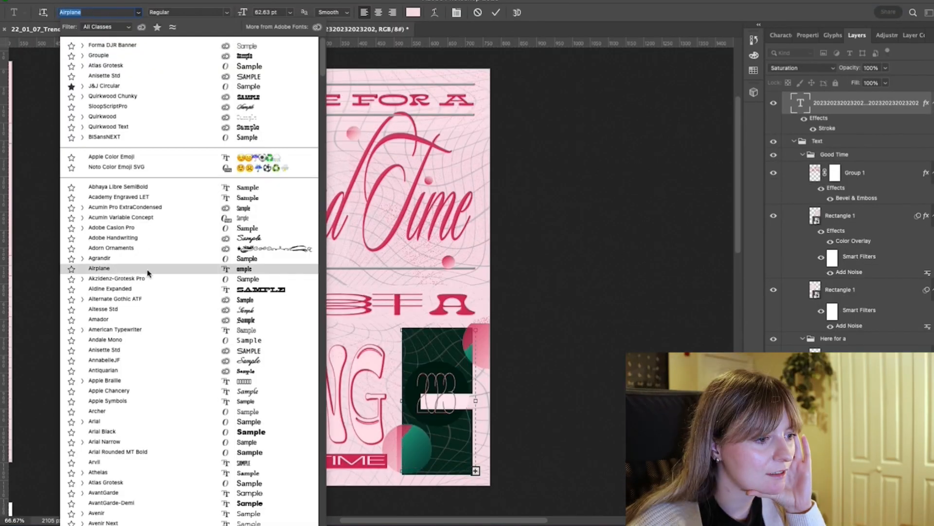
left_click(146, 271)
key("Down")
key("Down")
key("Down")
left_click(443, 151)
key("Return")
key("super+Return")
key("v")
left_click(802, 68)
left_click(798, 1)
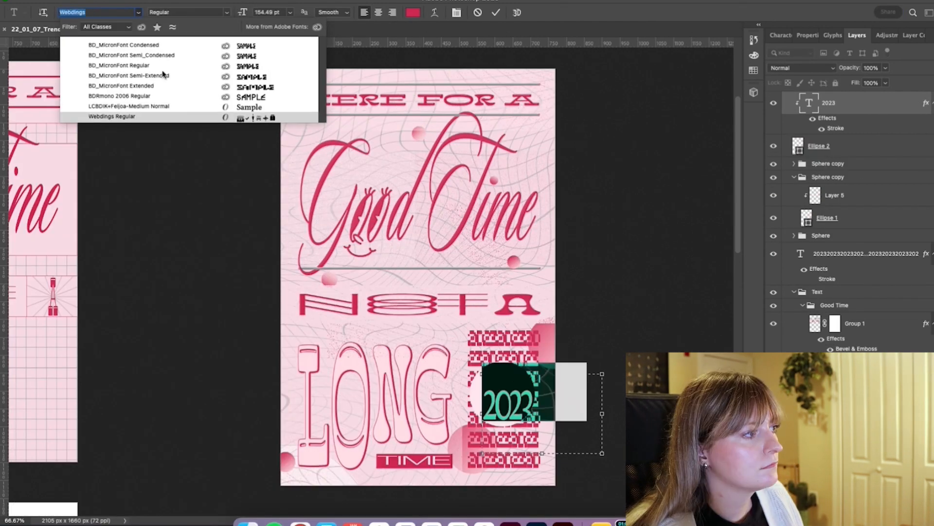
Apply a new font to the single 2023 text and scale it to about 83% inside the ellipse badge.
key("Return")
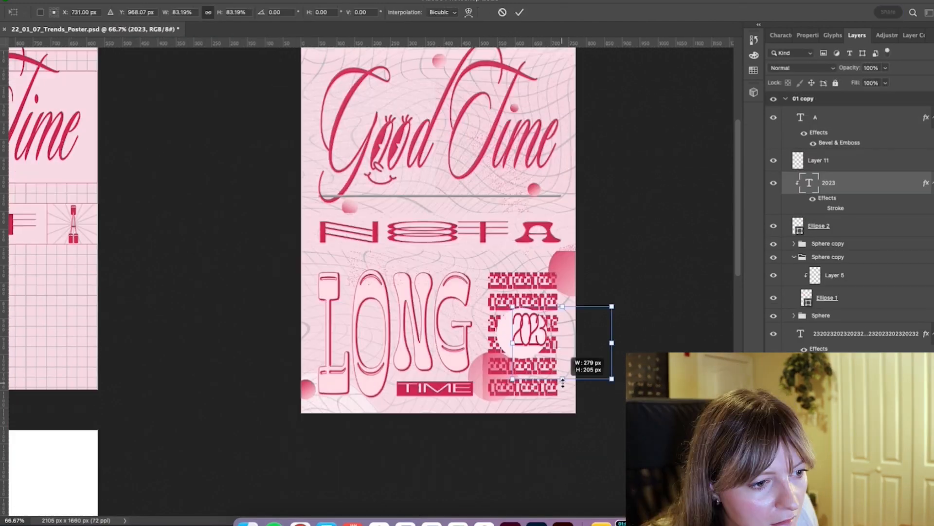
left_click_drag(594, 359, 563, 386)
key("super+Return")
Copy the grey divider line to separate the NOT A row from LONG.
left_click(726, 275, "super")
scroll(386, 247, "up", 2)
left_click(386, 247, "super")
left_click_drag(386, 248, 372, 281)
left_click(523, 282, "super")
Reposition and resize the gradient spheres around the poster's edges and headline.
left_click(538, 325, "super")
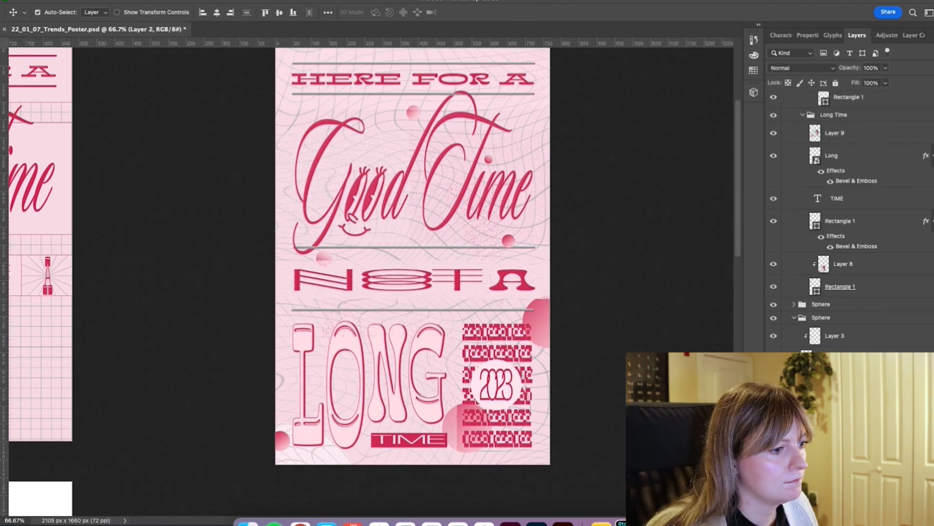
left_click_drag(537, 325, 538, 318)
key("super+t")
left_click_drag(491, 435, 485, 440)
key("Return")
key("super+t")
left_click_drag(638, 192, 696, 328)
key("Return")
left_click(443, 458, "super")
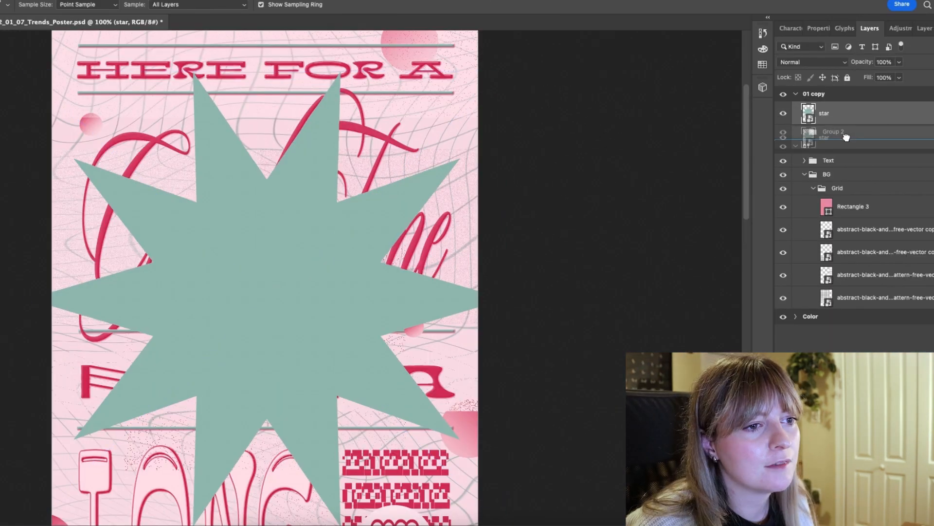
Try Lighter Color blending on the teal star and stretch it taller over the poster.
left_click(839, 66)
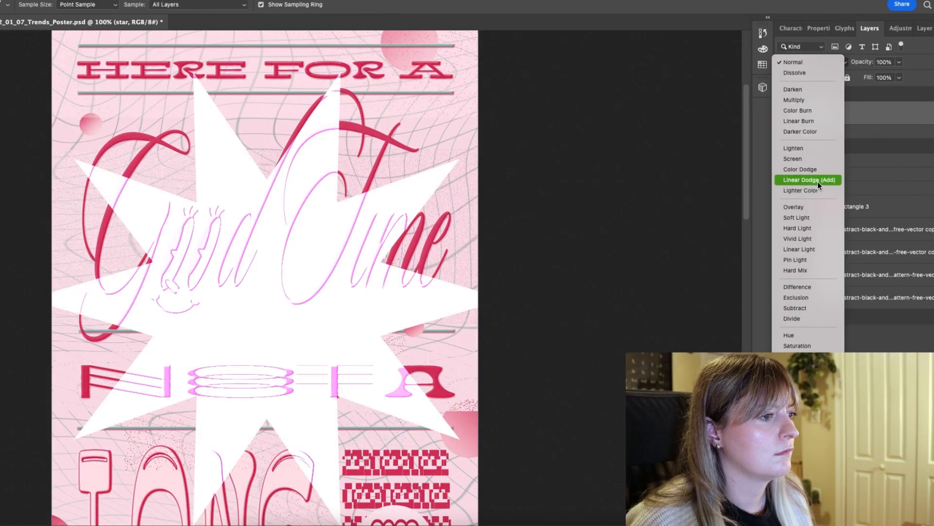
left_click(819, 189)
scroll(687, 193, "down", 5)
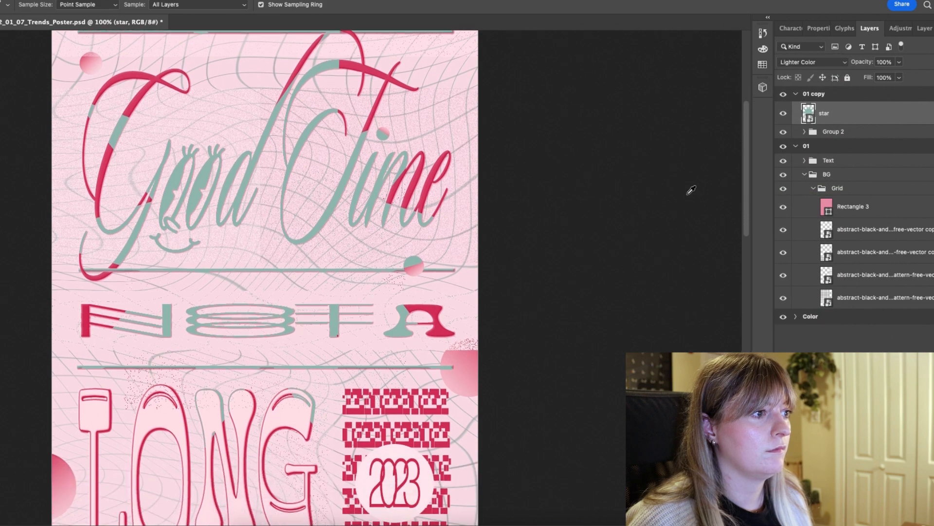
key("super+minus")
key("super+minus")
key("super+t")
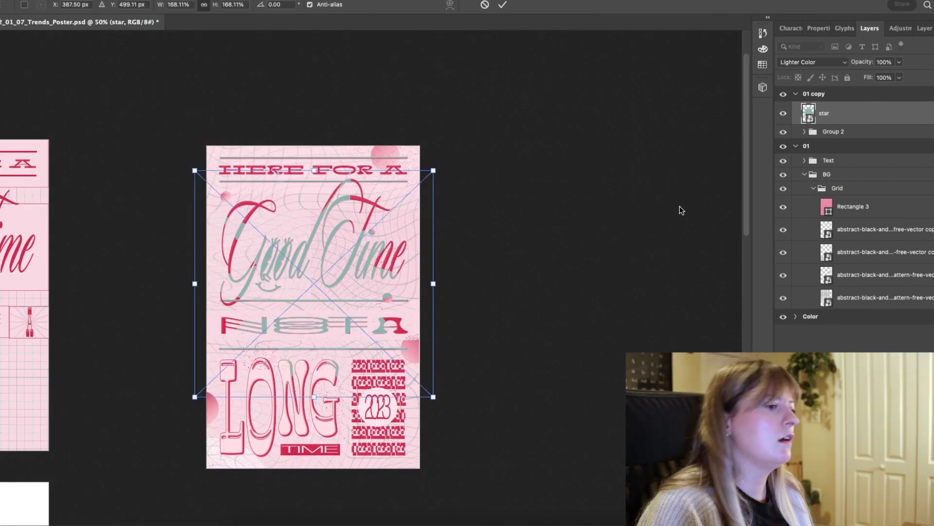
left_click_drag(311, 396, 314, 428)
key("super+z")
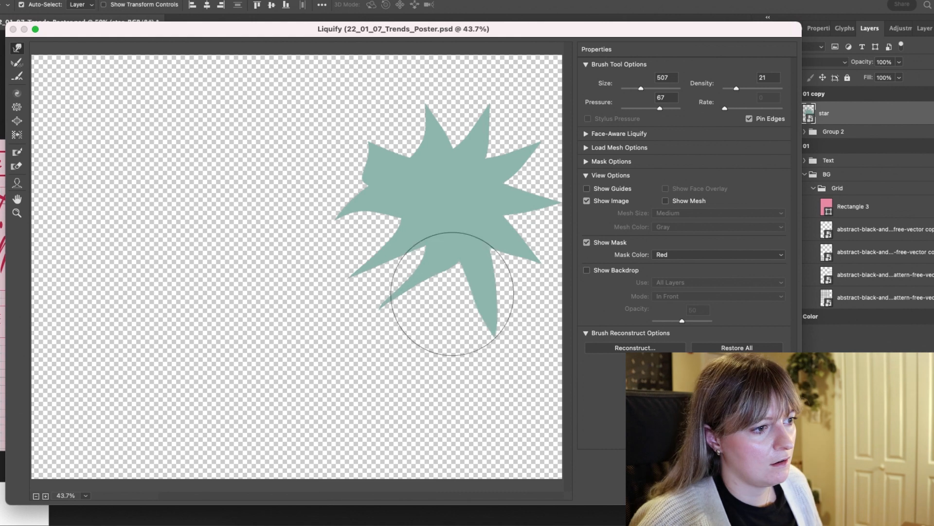
Warp the teal star into long curved arms with Liquify and set its blend mode to Lighter Color.
mouse_move(452, 294)
left_mouse_down()
mouse_move(204, 134)
mouse_move(344, 169)
mouse_move(485, 327)
mouse_move(495, 127)
mouse_move(503, 330)
mouse_move(389, 200)
mouse_move(514, 195)
left_mouse_up()
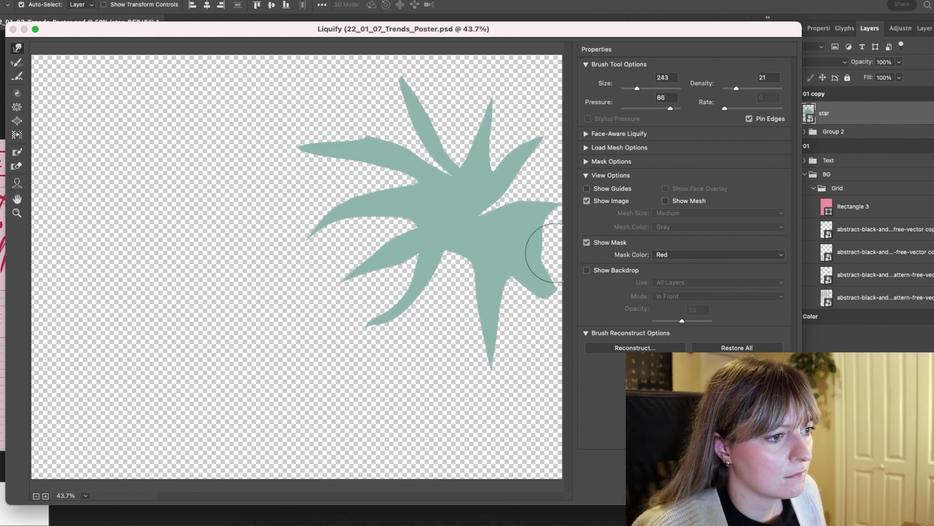
mouse_move(555, 253)
left_mouse_down()
mouse_move(457, 243)
mouse_move(455, 200)
mouse_move(484, 209)
mouse_move(473, 378)
mouse_move(365, 240)
mouse_move(261, 156)
mouse_move(445, 94)
mouse_move(421, 320)
mouse_move(308, 282)
mouse_move(501, 105)
mouse_move(540, 156)
left_mouse_up()
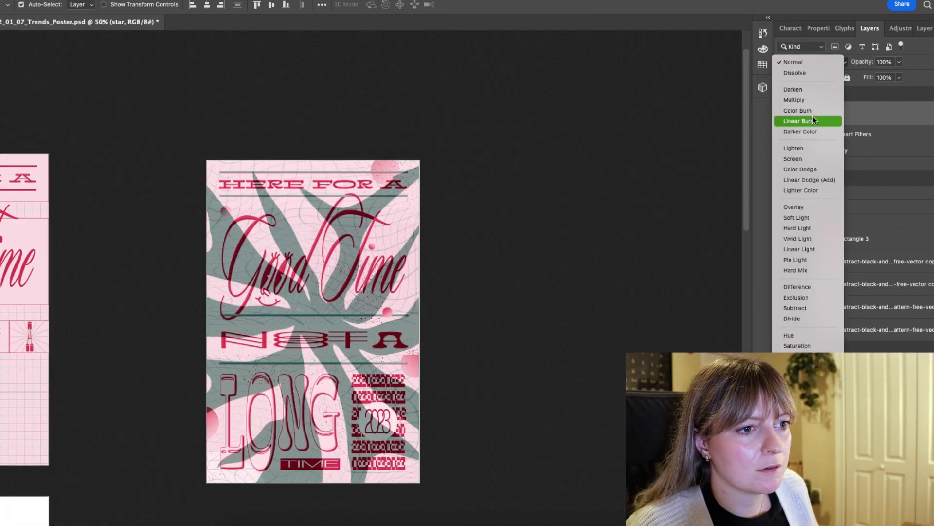
left_click(802, 63)
Transform the liquified star over the poster, moving it and stretching its width and height.
key("ctrl+t")
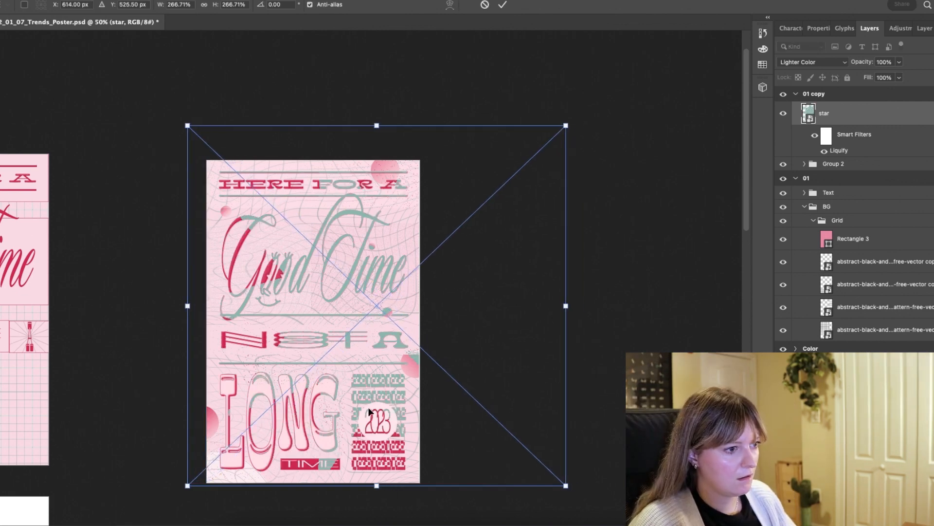
left_click_drag(372, 287, 336, 286)
left_click_drag(531, 305, 377, 305)
left_click_drag(341, 305, 391, 311)
left_click_drag(315, 132, 315, 68)
scroll(315, 225, "down", 3)
key("Return")
Rework the star with Liquify and enlarge it to about 452.53% by 1059.97% so it covers the whole poster.
scroll(315, 225, "up", 2)
left_click_drag(308, 279, 300, 370)
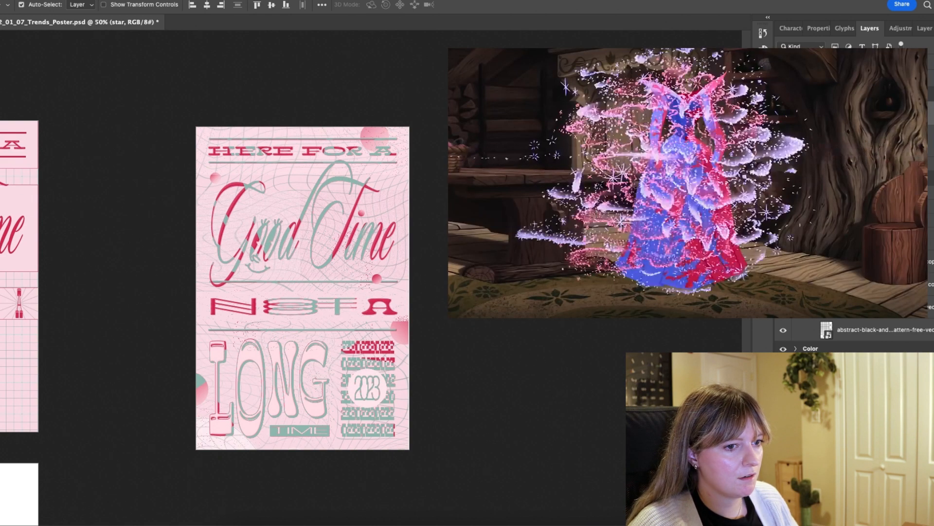
key("shift+super+x")
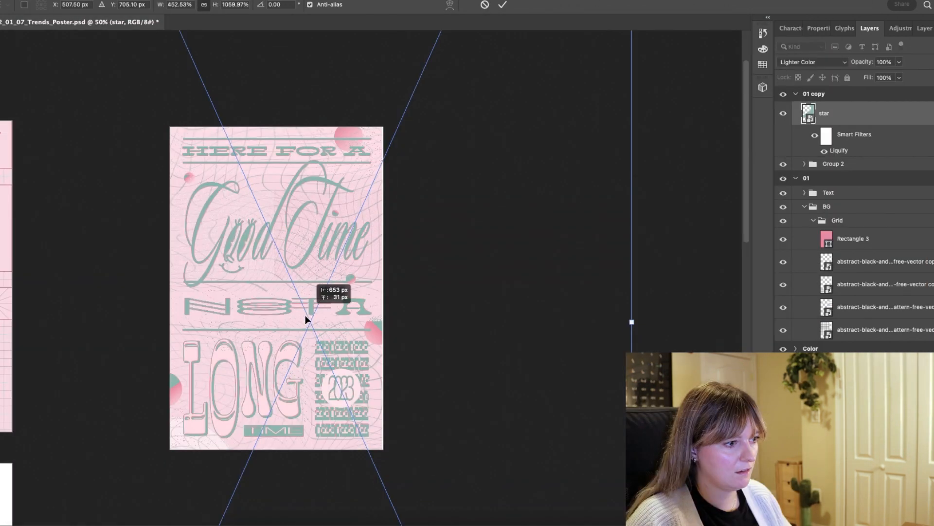
left_click_drag(305, 314, 305, 317)
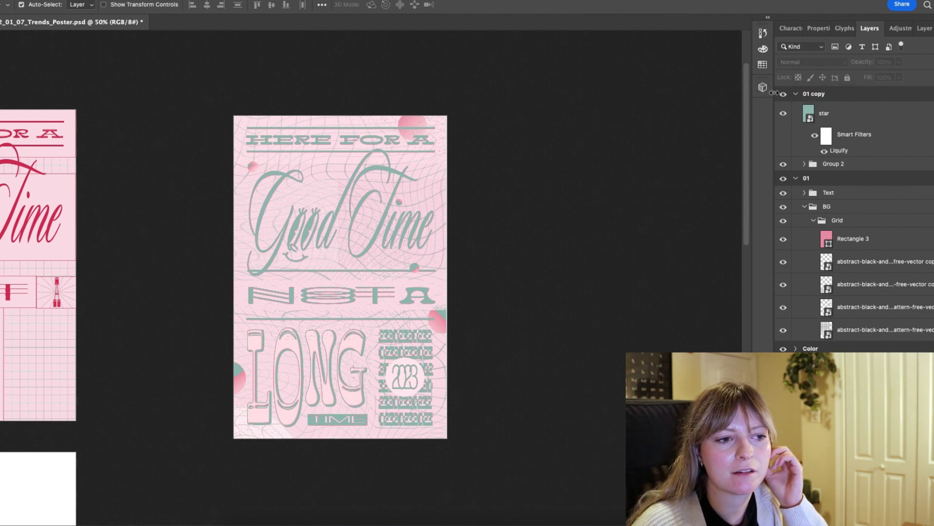
Compare layer visibility on the star-tinted poster and examine the arch-framed version.
left_click(779, 115)
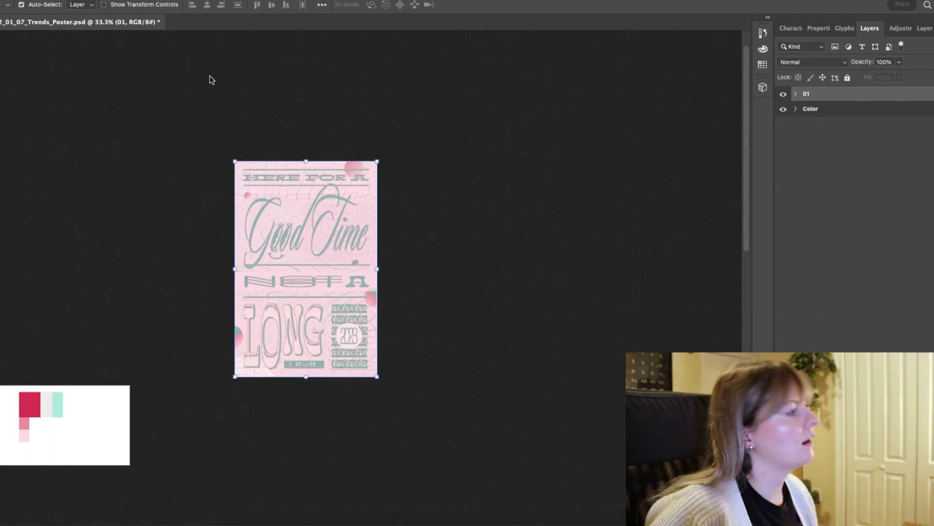
scroll(48, 125, "right", 2)
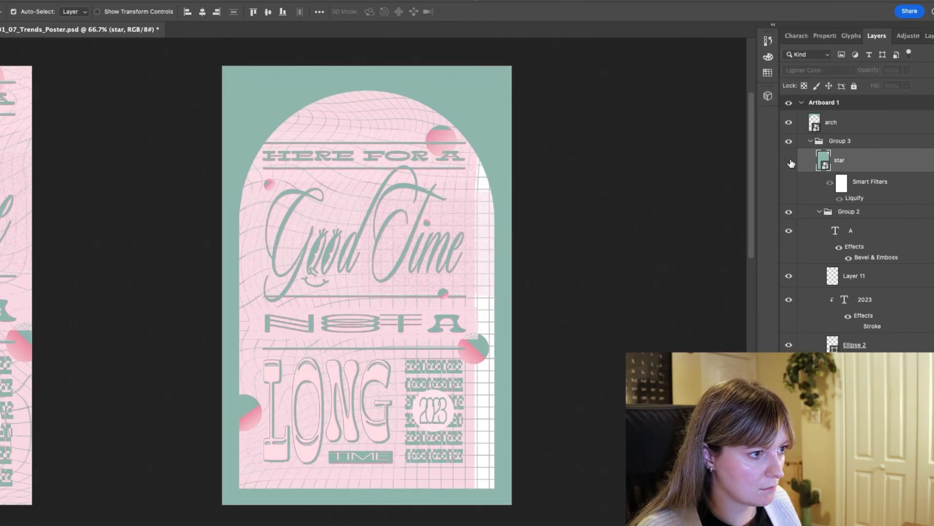
left_click(789, 307)
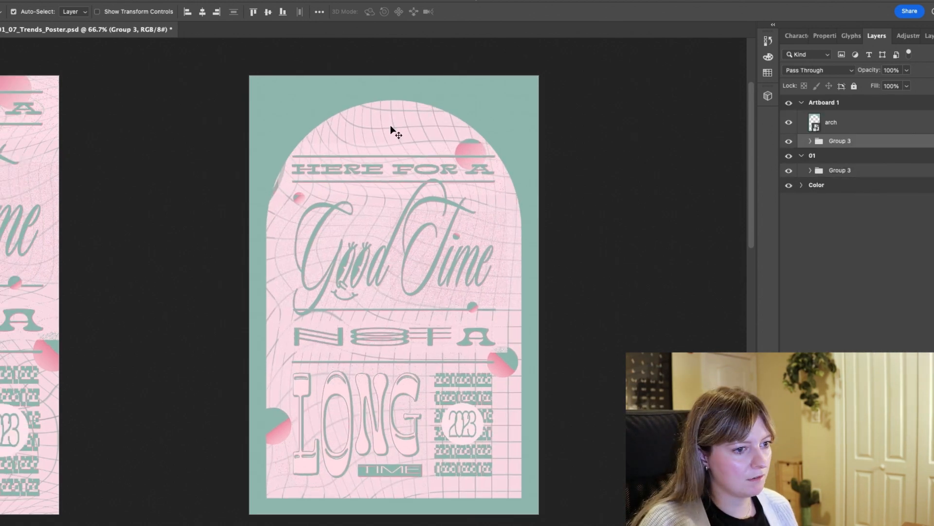
left_click(588, 177)
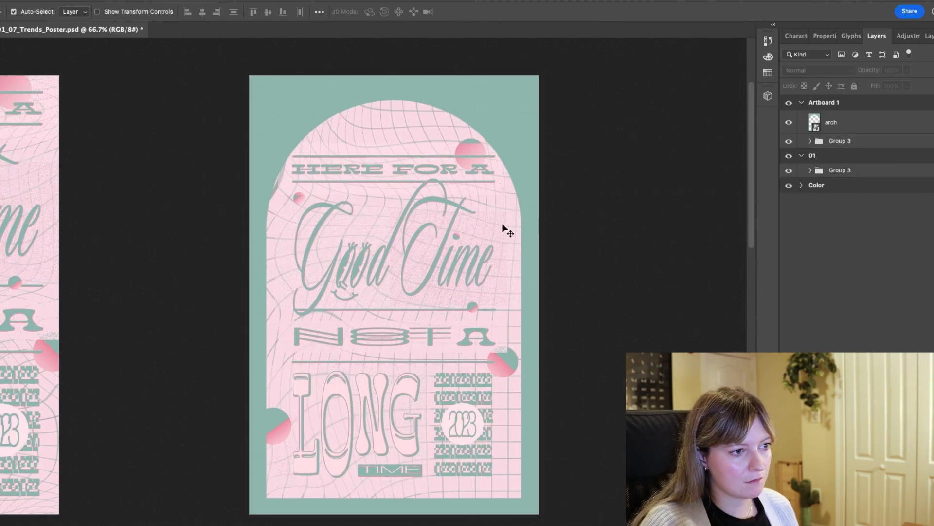
left_click_drag(505, 229, 608, 244)
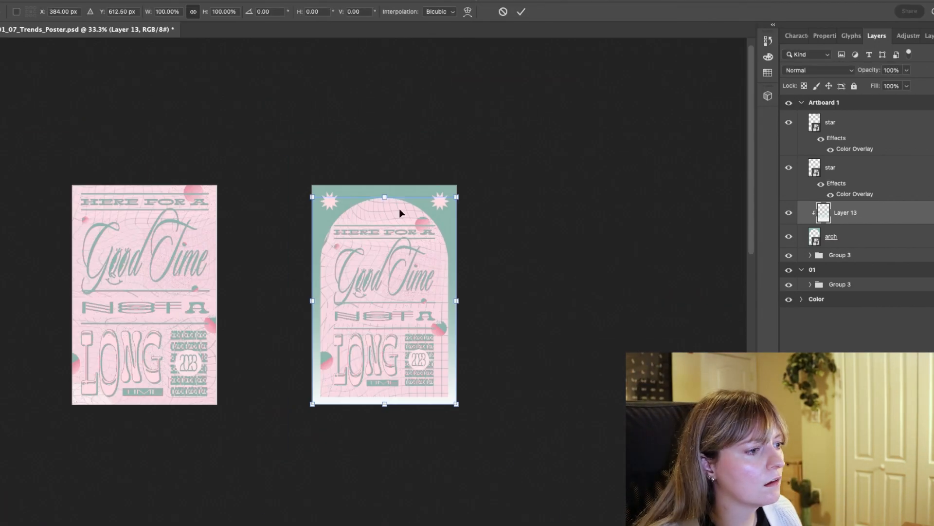
Enlarge and reposition the white gradient on Layer 13, clipped to the arch, well beyond the frame.
left_click_drag(384, 198, 384, 56)
left_click_drag(456, 264, 526, 269)
left_click_drag(439, 207, 402, 231)
left_click_drag(454, 152, 473, 192)
key("Return")
Try a small pink star copy centred in the arch frame's bottom band.
key("super+plus")
key("super+plus")
scroll(625, 322, "right", 2)
left_click(810, 254)
scroll(911, 276, "down", 10)
key("v")
left_click(255, 229)
scroll(862, 263, "up", 10)
left_click(858, 255)
scroll(860, 272, "down", 10)
left_click(859, 251)
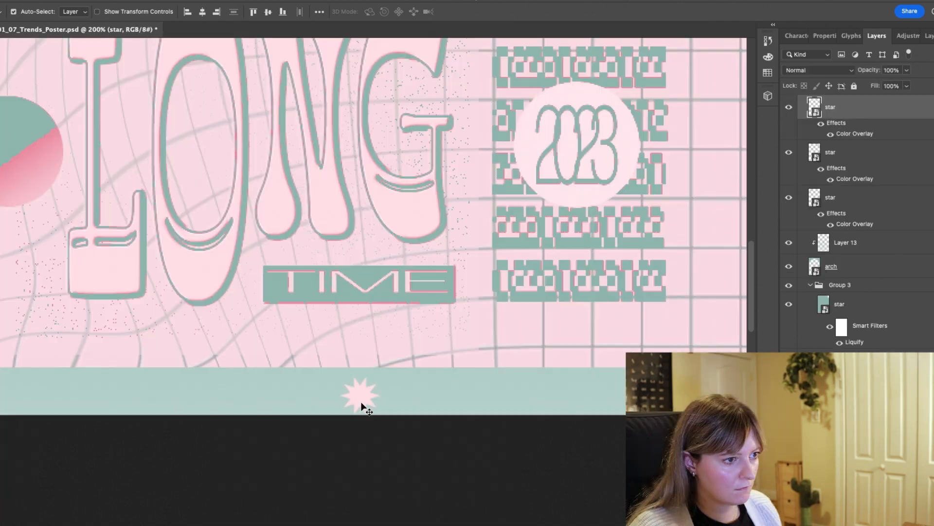
Check the small star in the bottom band up close and delete it.
key("super+minus")
key("super+minus")
key("super+plus")
key("super+plus")
key("super+plus")
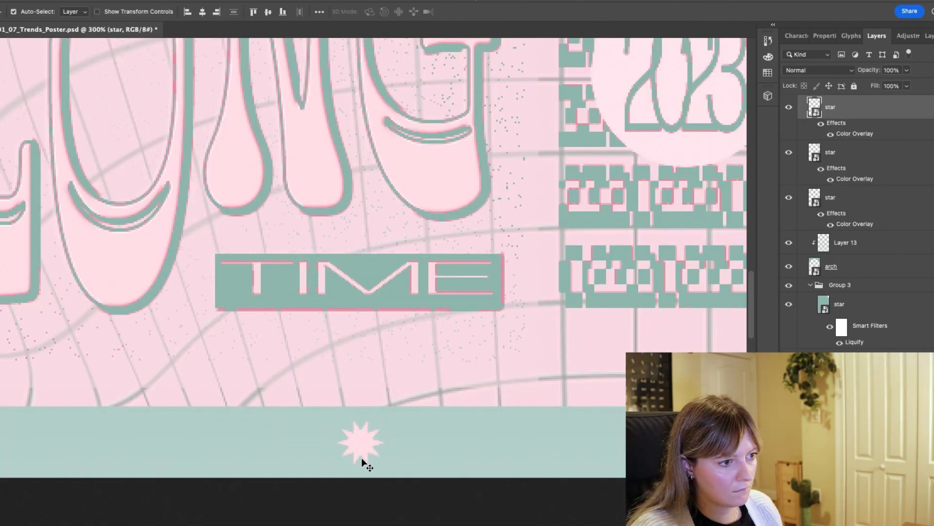
key("super+minus")
key("super+minus")
key("super+minus")
double_click(804, 121)
left_click(320, 191)
key("Return")
key("Return")
key("BackSpace")
left_click(640, 341)
scroll(147, 168, "up", 3)
scroll(147, 168, "down", 1)
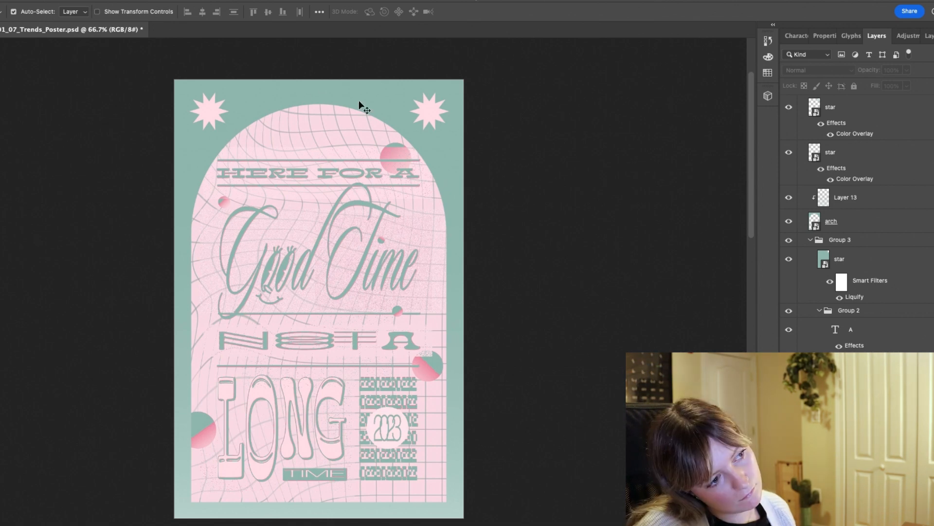
Place a black crescent moon about 103 by 105 px at the arch's top centre and rotate it.
left_click(317, 93)
left_click(542, 153)
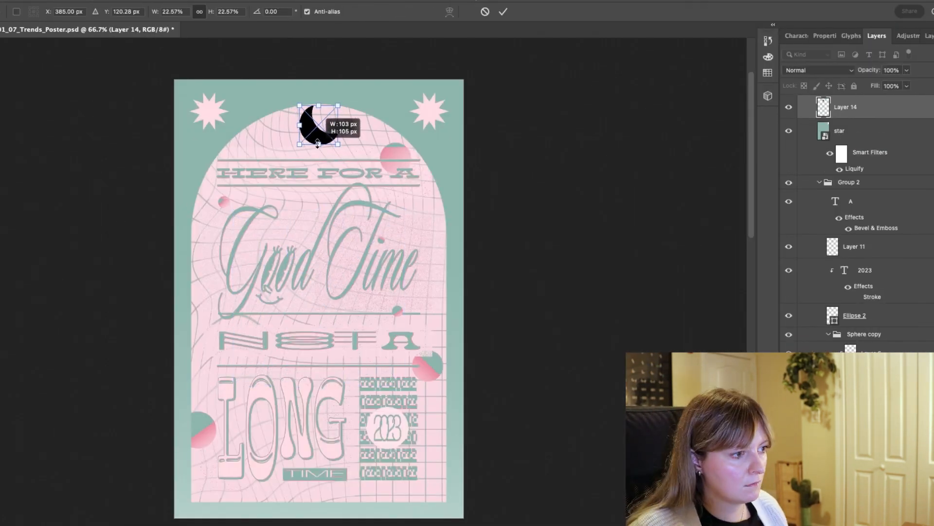
key("Return")
key("ctrl+t")
key("Return")
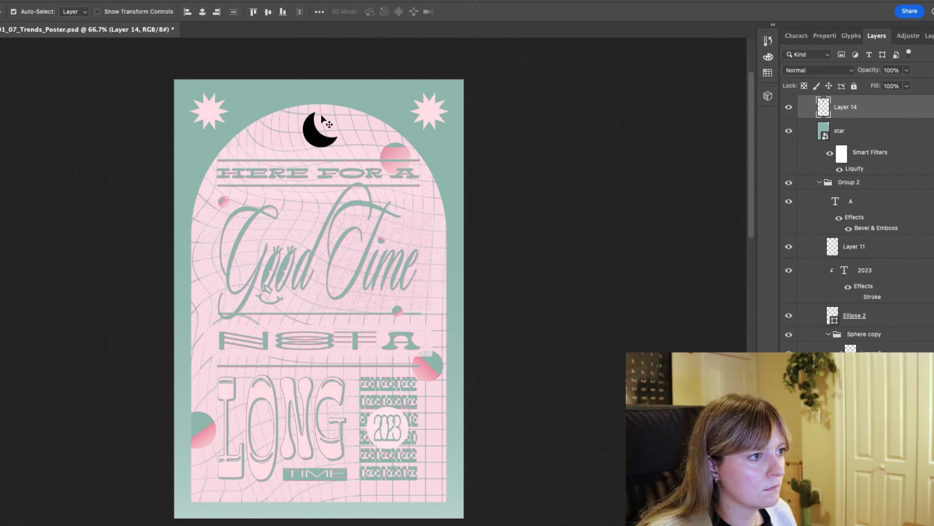
Shift the pink gradient on Layer 15 across the crescent moon and clip it to the moon layer.
left_click(394, 152)
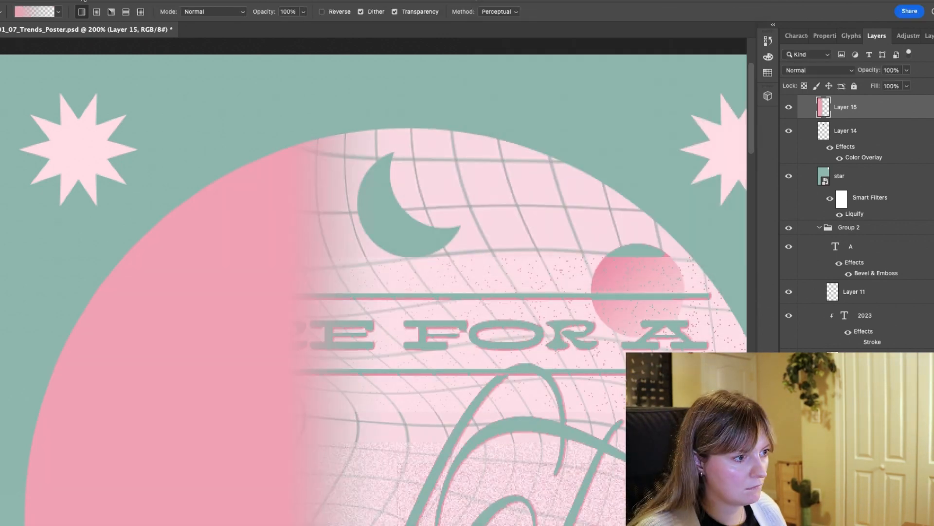
key("v")
left_click_drag(268, 288, 335, 288)
key("super+alt+g")
key("super+z")
scroll(817, 130, "up", 3)
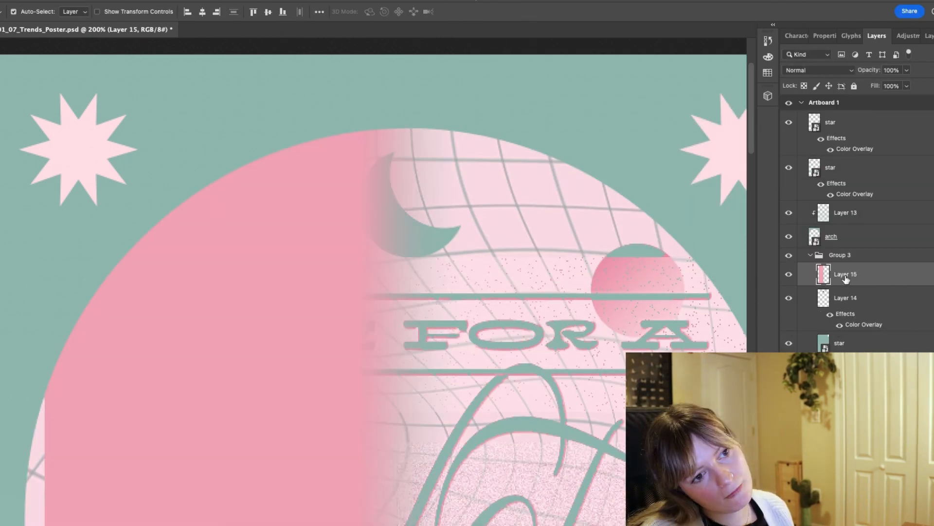
key("super+alt+g")
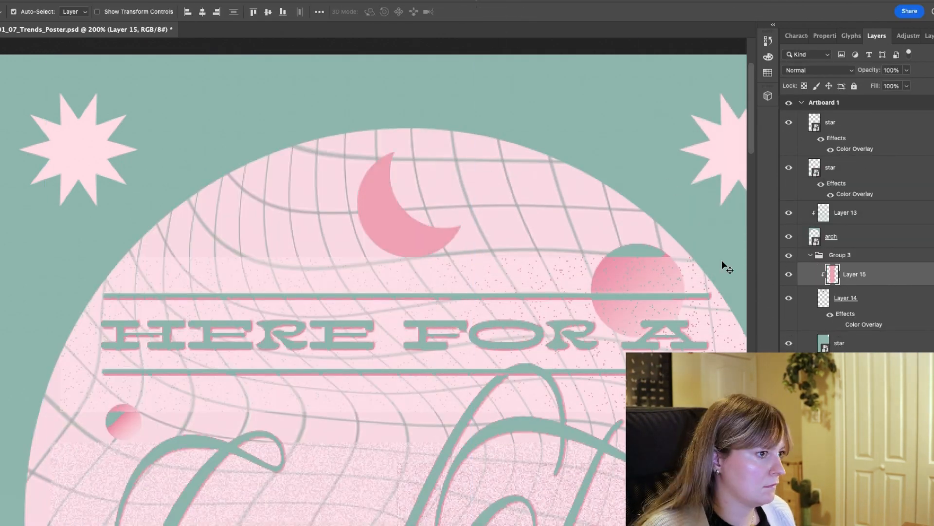